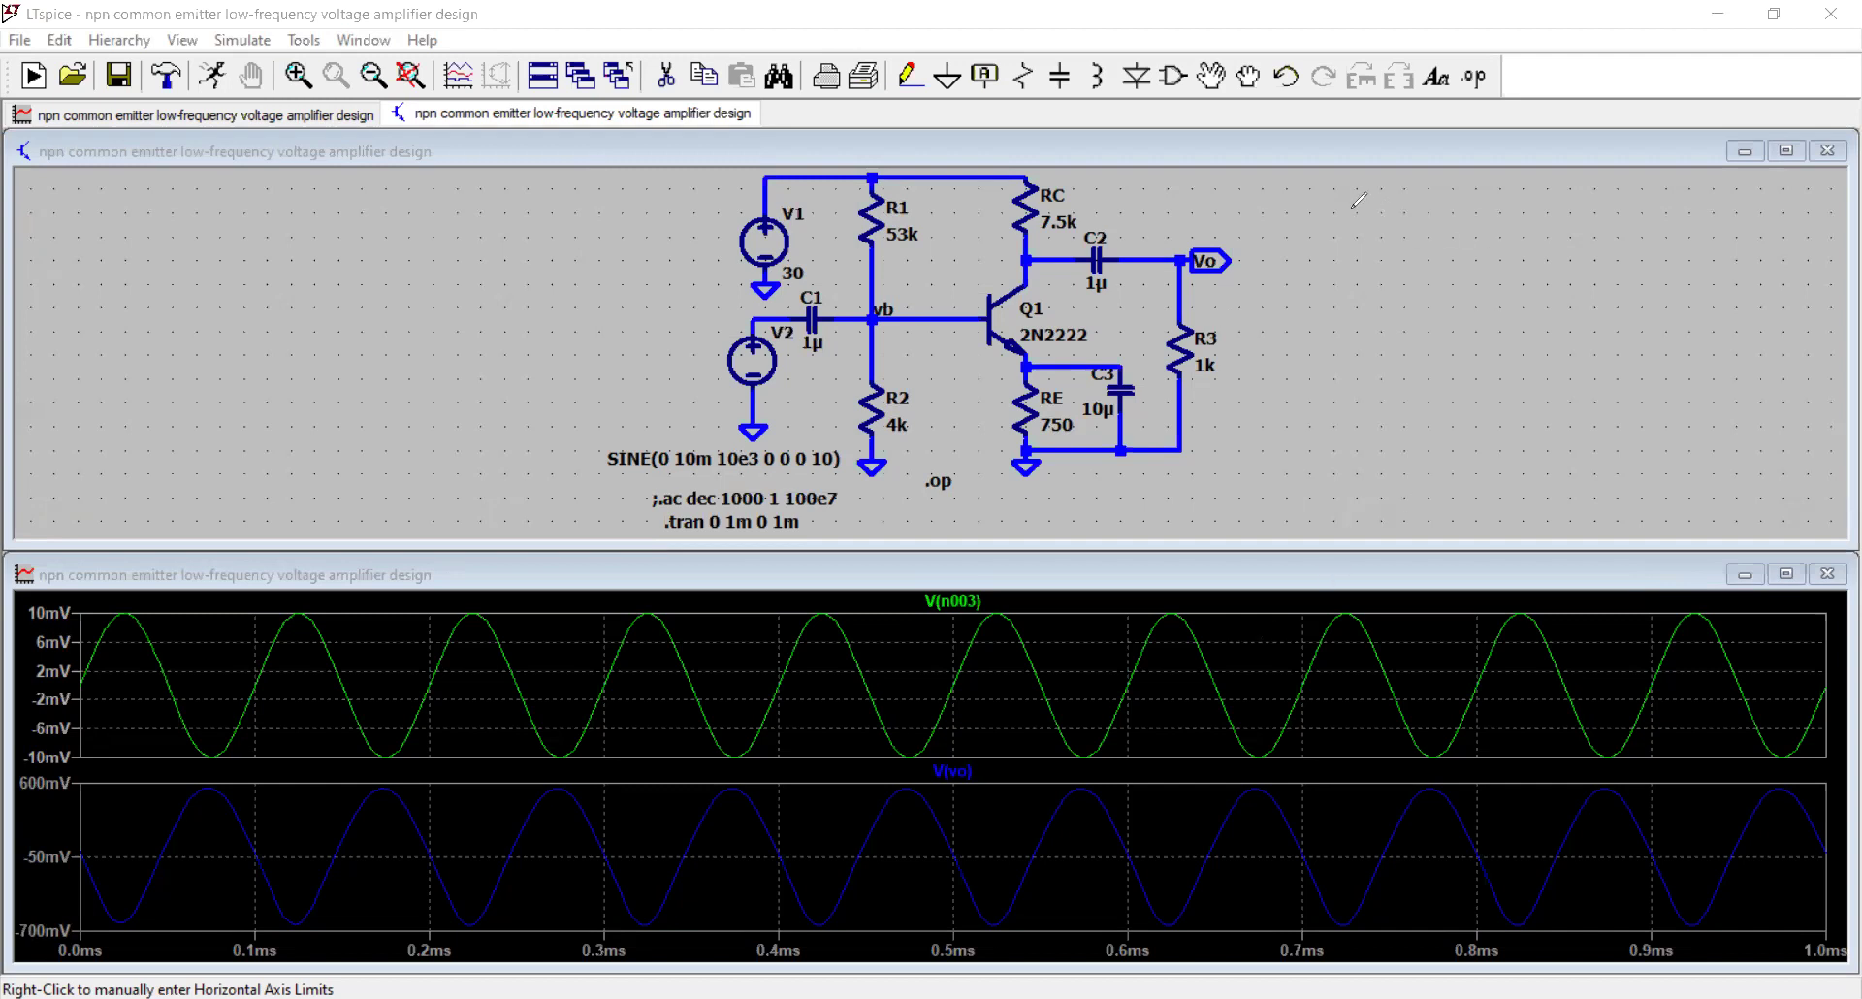
# Step: Write the notes CE, .op and .tran in red beside the circuit, underlining CE
pyautogui.moveTo(1353, 205); pyautogui.dragTo(1353, 223)
pyautogui.moveTo(1367, 205); pyautogui.dragTo(1381, 226)
pyautogui.moveTo(1348, 230); pyautogui.dragTo(1494, 233)
pyautogui.click(1459, 222)
pyautogui.moveTo(1494, 216); pyautogui.dragTo(1495, 226)
pyautogui.click(1462, 257)
pyautogui.moveTo(1485, 242); pyautogui.dragTo(1484, 262)
pyautogui.moveTo(1478, 250); pyautogui.dragTo(1548, 260)
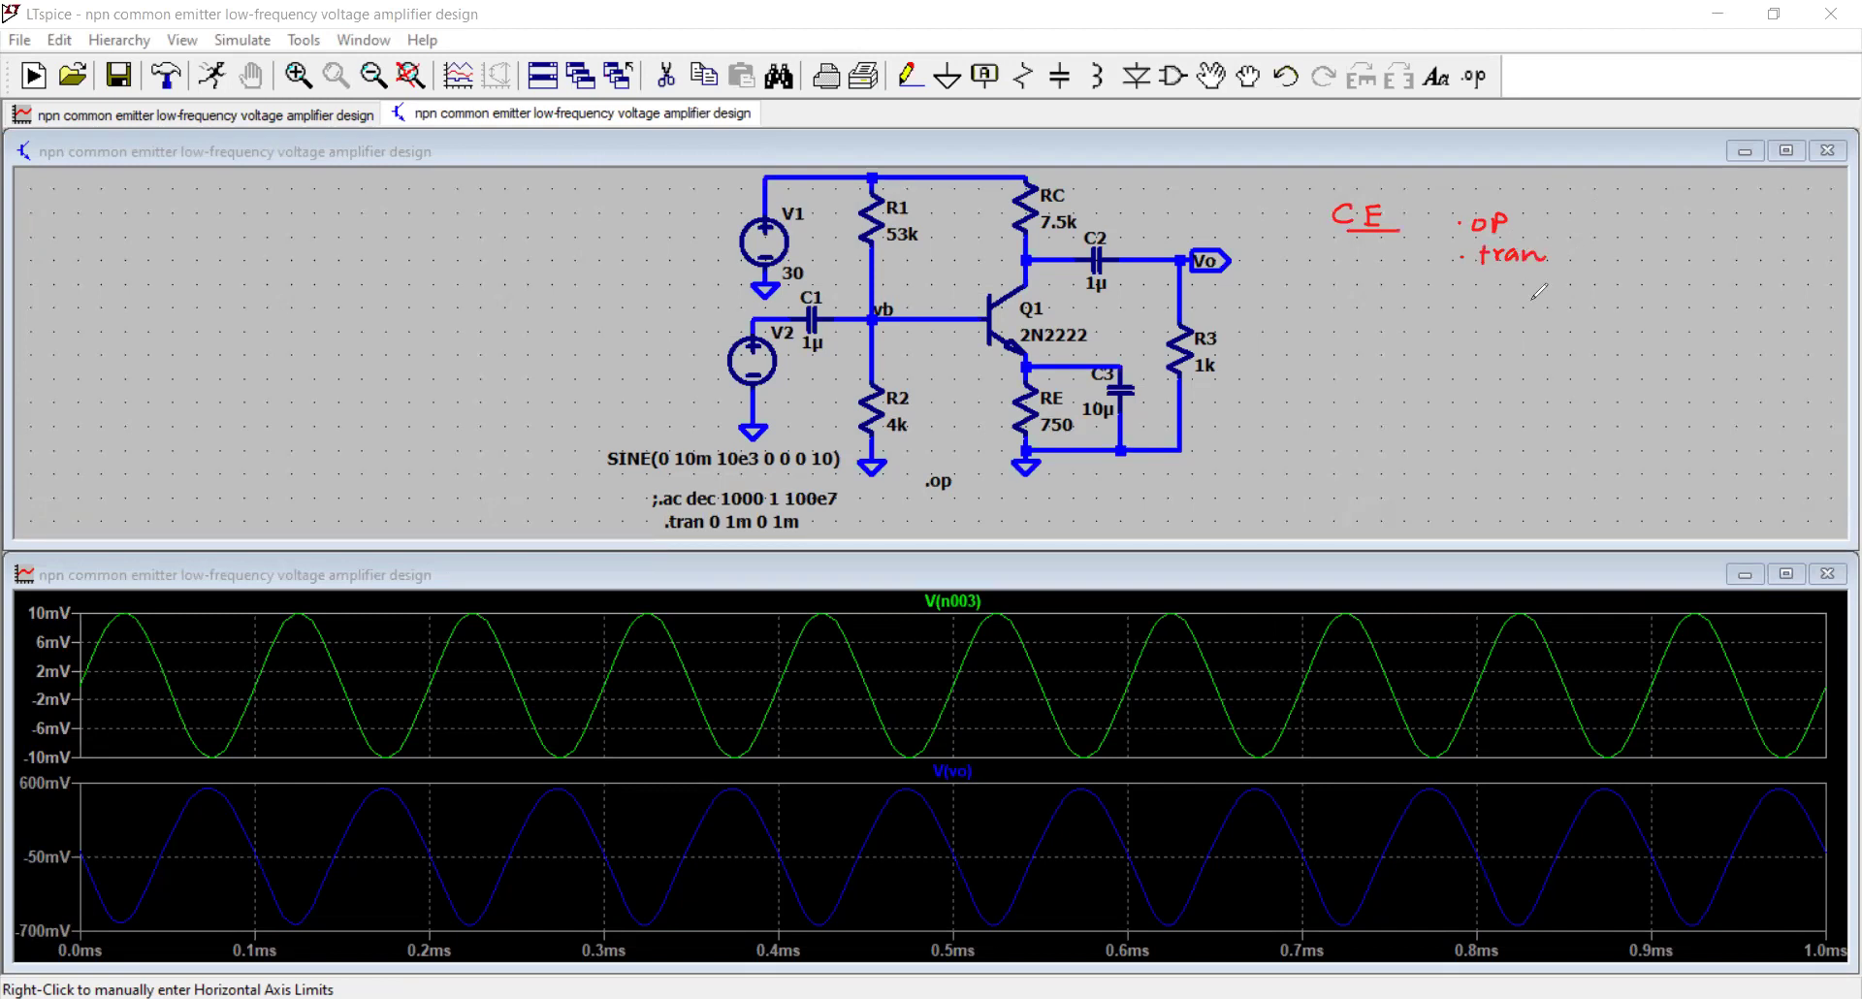
# Step: Mark the input waveform, circle V(n003), sketch a sine by V2, and underline 10m and 10e3
pyautogui.moveTo(1284, 618); pyautogui.dragTo(1277, 641)
pyautogui.moveTo(1272, 631); pyautogui.dragTo(1286, 637)
pyautogui.moveTo(978, 579)
pyautogui.mouseDown()
pyautogui.moveTo(916, 588)
pyautogui.moveTo(933, 617)
pyautogui.moveTo(985, 594)
pyautogui.mouseUp()
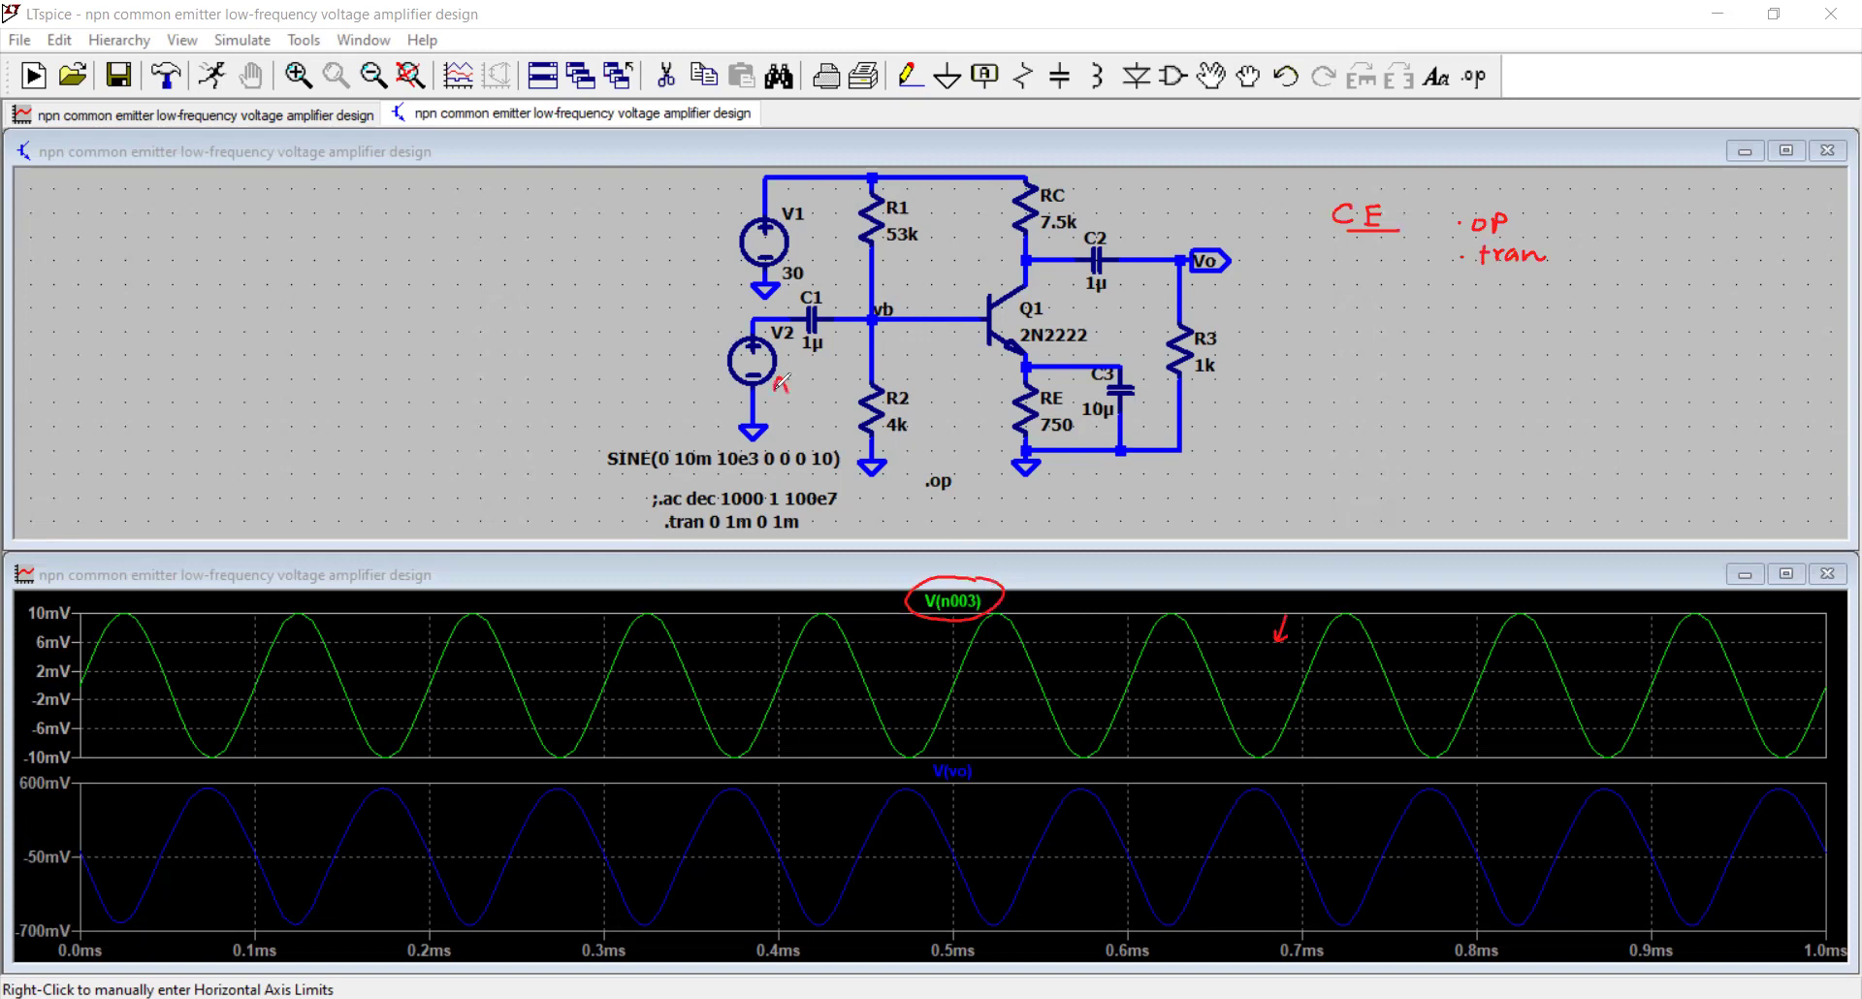
pyautogui.moveTo(776, 392); pyautogui.dragTo(797, 379)
pyautogui.moveTo(683, 475); pyautogui.dragTo(751, 469)
# Step: Circle V(vo), add arrows at Vo and RE's 750, and write Av = -RC/RE ≈ 50
pyautogui.moveTo(939, 781); pyautogui.dragTo(937, 782)
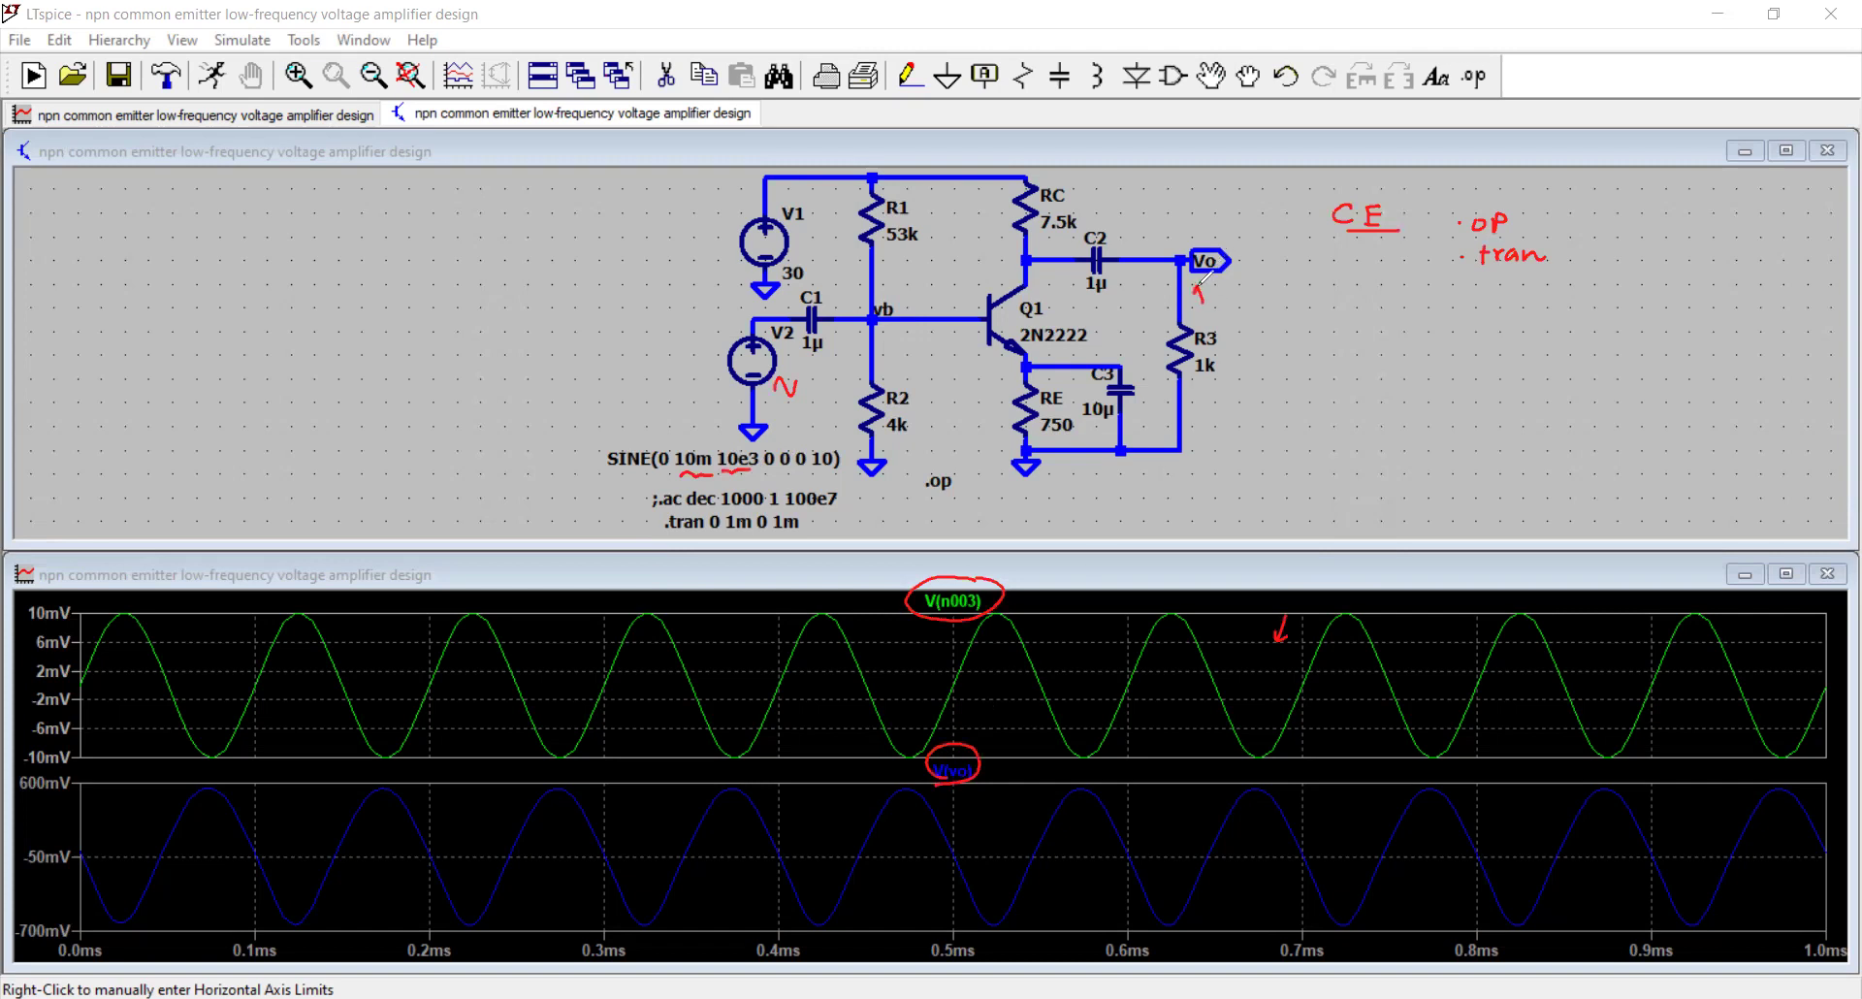
pyautogui.moveTo(1199, 289); pyautogui.dragTo(1209, 293)
pyautogui.moveTo(1272, 299)
pyautogui.mouseDown()
pyautogui.moveTo(1348, 296)
pyautogui.moveTo(1373, 312)
pyautogui.moveTo(1349, 330)
pyautogui.moveTo(1368, 353)
pyautogui.mouseUp()
pyautogui.moveTo(1053, 433); pyautogui.dragTo(1069, 478)
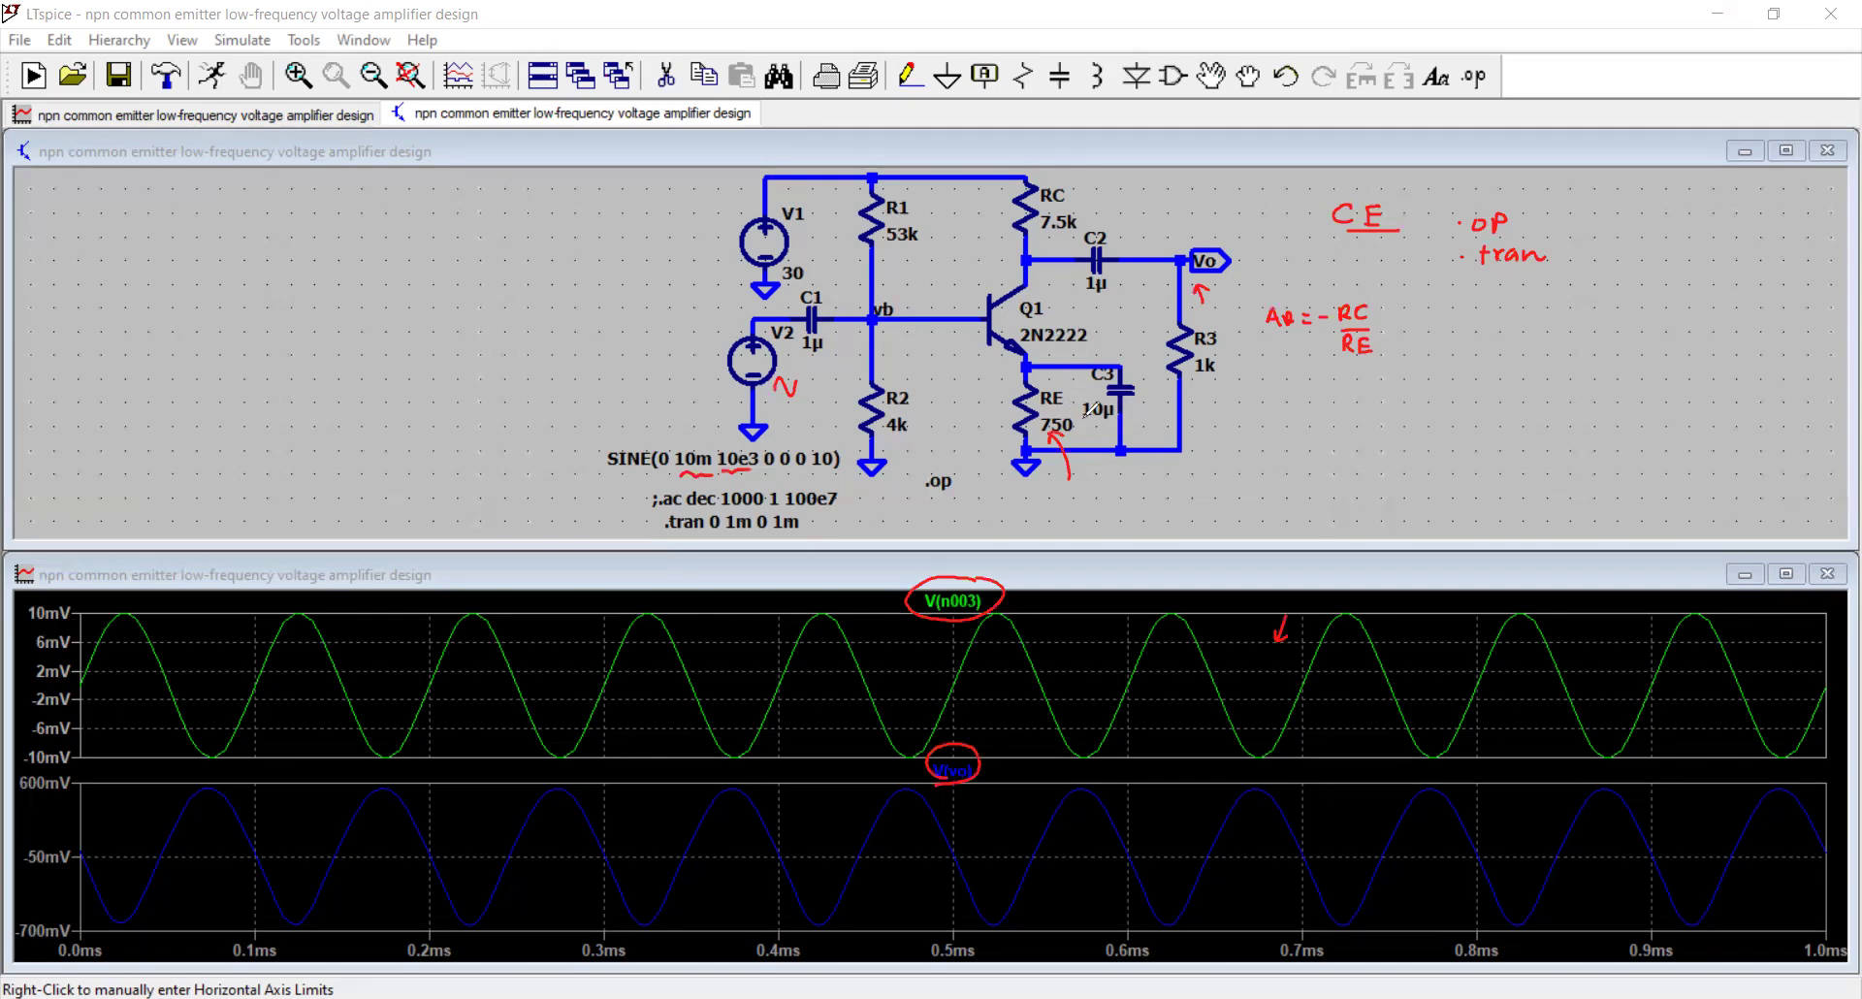
pyautogui.moveTo(1398, 321); pyautogui.dragTo(1435, 317)
pyautogui.moveTo(1449, 317); pyautogui.dragTo(1448, 319)
# Step: Underline the V(n003) and V(vo) labels and note the 180° phase shift
pyautogui.moveTo(963, 627); pyautogui.dragTo(928, 632)
pyautogui.moveTo(928, 804); pyautogui.dragTo(970, 787)
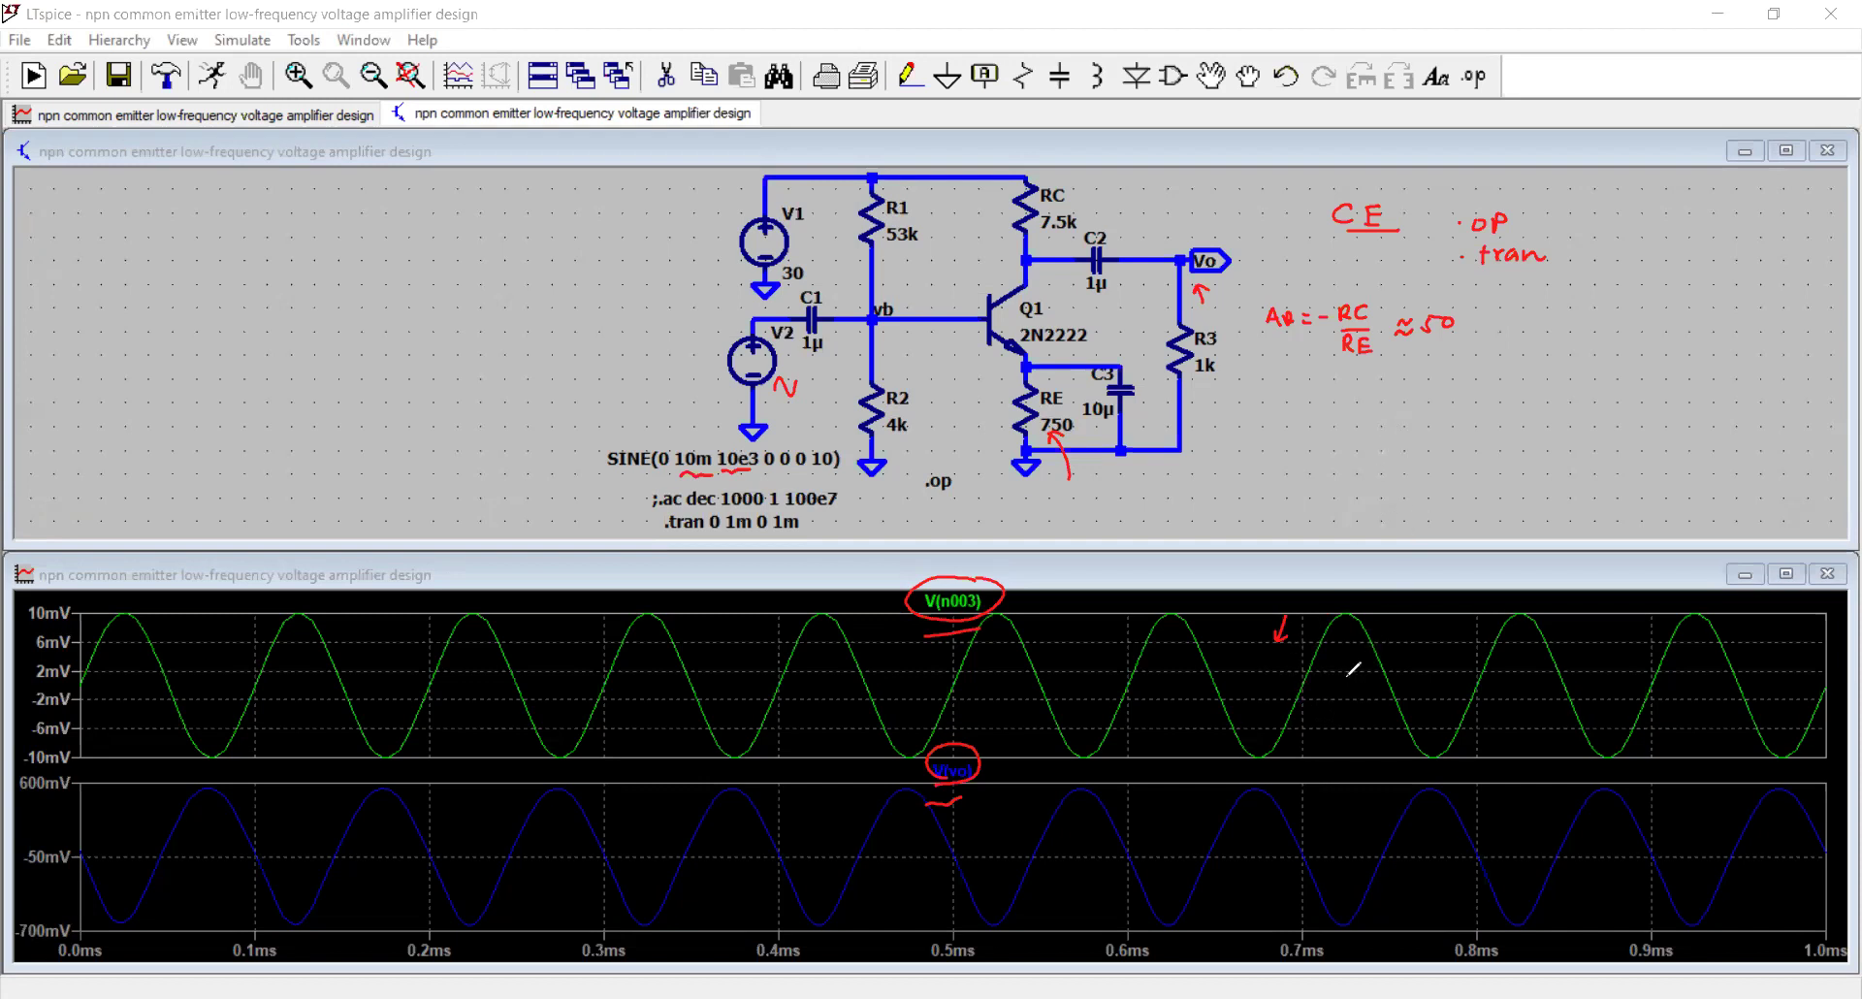
pyautogui.moveTo(1351, 669)
pyautogui.mouseDown()
pyautogui.moveTo(1374, 661)
pyautogui.moveTo(1382, 699)
pyautogui.mouseUp()
pyautogui.moveTo(1326, 411)
pyautogui.mouseDown()
pyautogui.moveTo(1322, 431)
pyautogui.moveTo(1394, 408)
pyautogui.moveTo(1481, 419)
pyautogui.moveTo(1370, 437)
pyautogui.moveTo(1491, 439)
pyautogui.mouseUp()
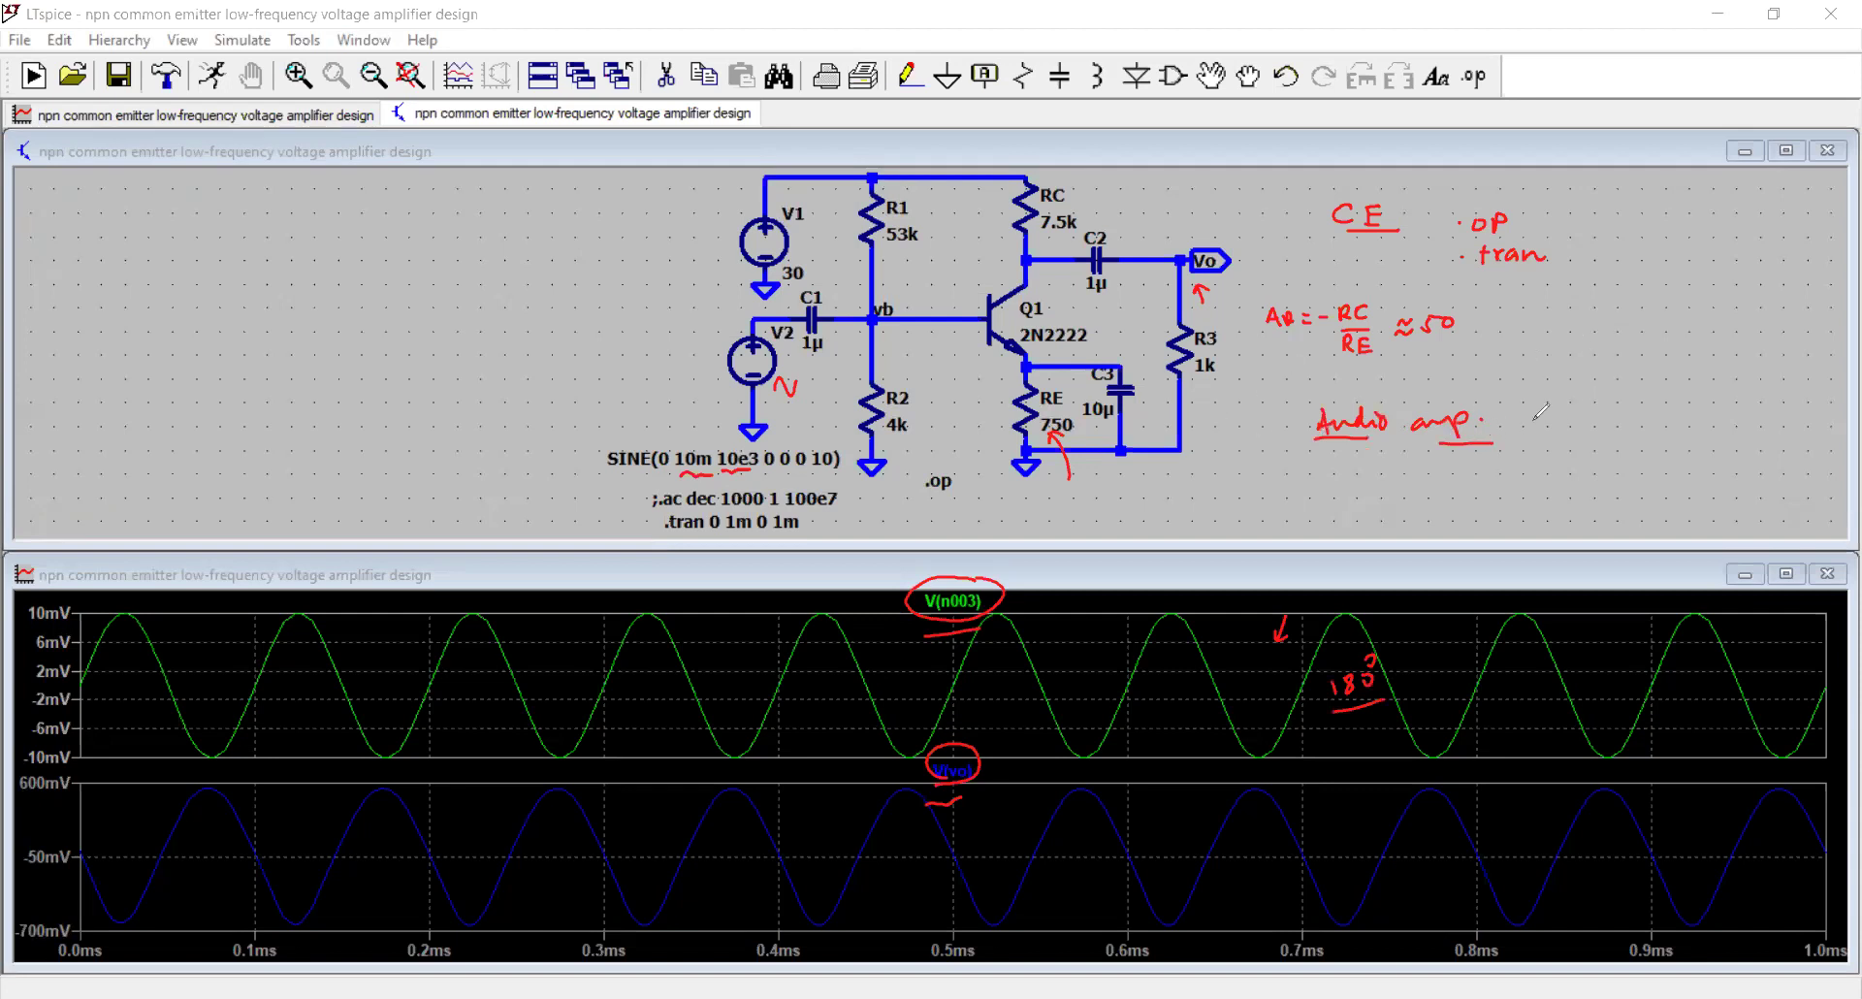
# Step: Write 'freq-response (Bode Plot)' and the |vo/vin| magnitude note in red
pyautogui.moveTo(1569, 357)
pyautogui.mouseDown()
pyautogui.moveTo(1558, 388)
pyautogui.moveTo(1610, 401)
pyautogui.mouseUp()
pyautogui.moveTo(1620, 379); pyautogui.dragTo(1733, 380)
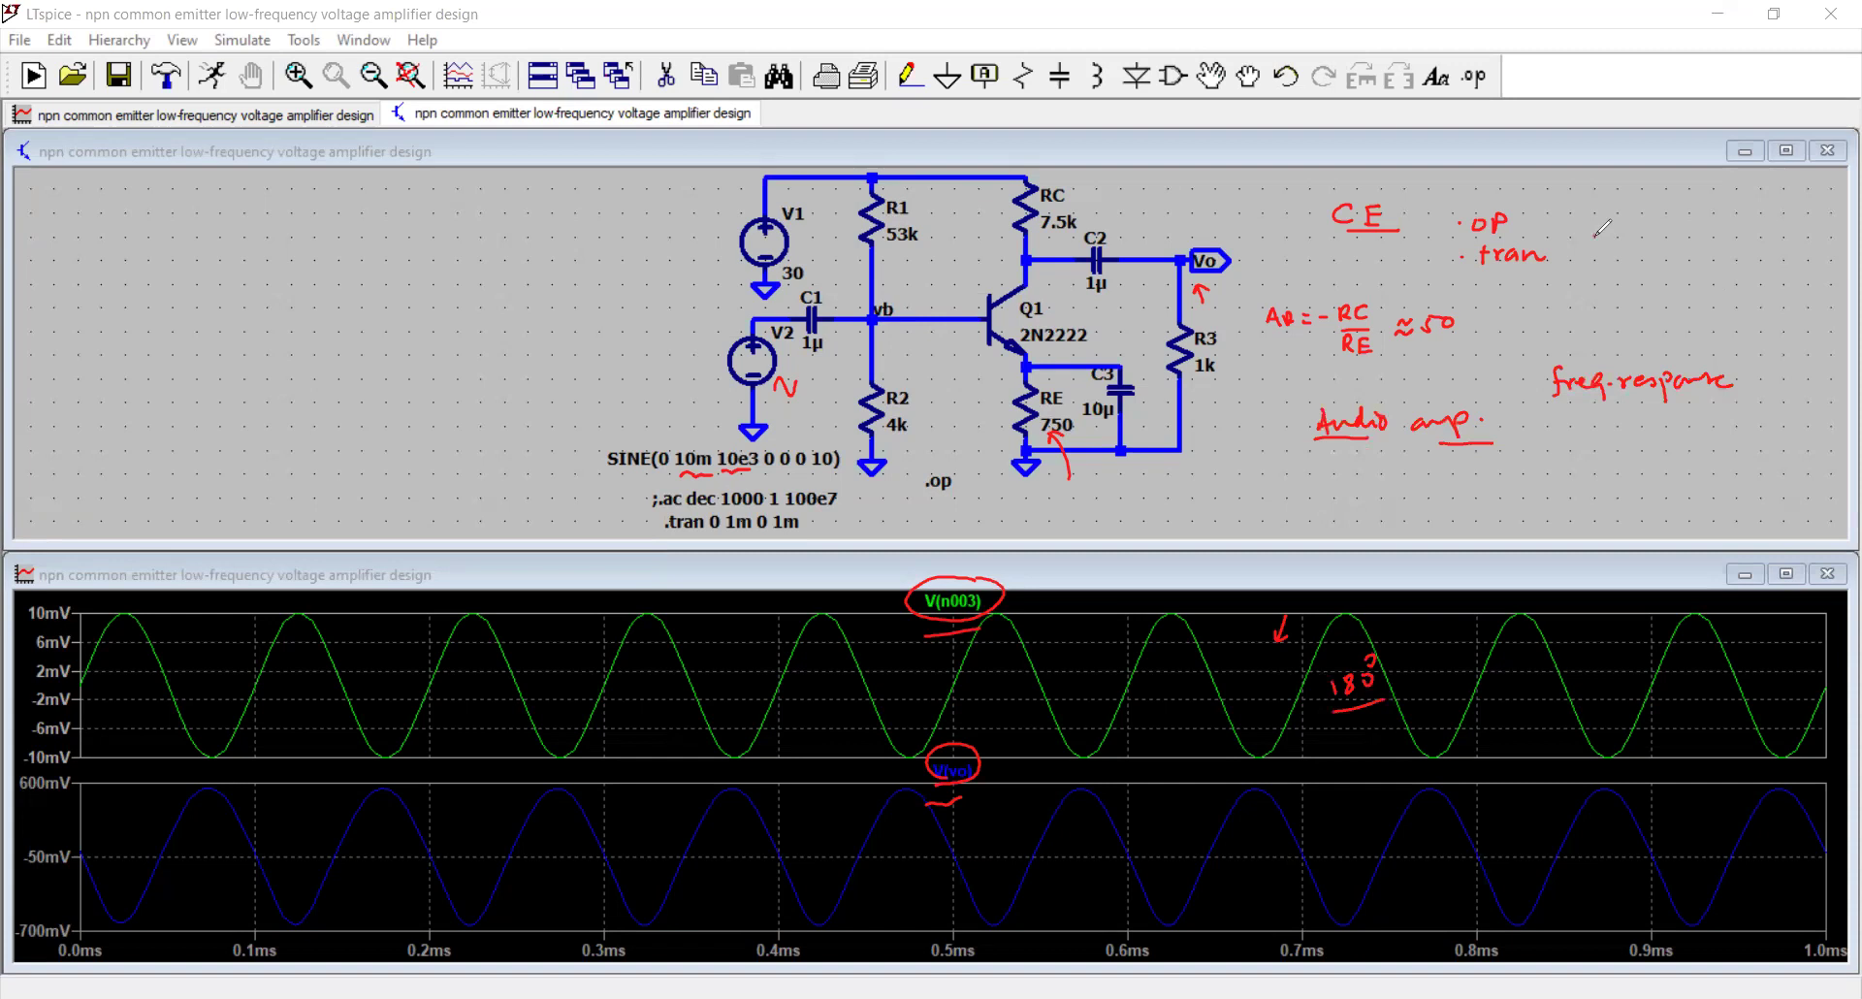
pyautogui.moveTo(1595, 237); pyautogui.dragTo(1595, 275)
pyautogui.moveTo(1562, 420)
pyautogui.mouseDown()
pyautogui.moveTo(1661, 427)
pyautogui.moveTo(1707, 404)
pyautogui.moveTo(1713, 439)
pyautogui.mouseUp()
pyautogui.moveTo(1606, 229)
pyautogui.mouseDown()
pyautogui.moveTo(1638, 258)
pyautogui.moveTo(1620, 283)
pyautogui.moveTo(1660, 289)
pyautogui.moveTo(1726, 251)
pyautogui.moveTo(1781, 260)
pyautogui.mouseUp()
# Step: Add the phase w.r.t. f note, sketch magnitude and phase axes, and arrow the .ac directive
pyautogui.moveTo(1622, 311); pyautogui.dragTo(1602, 342)
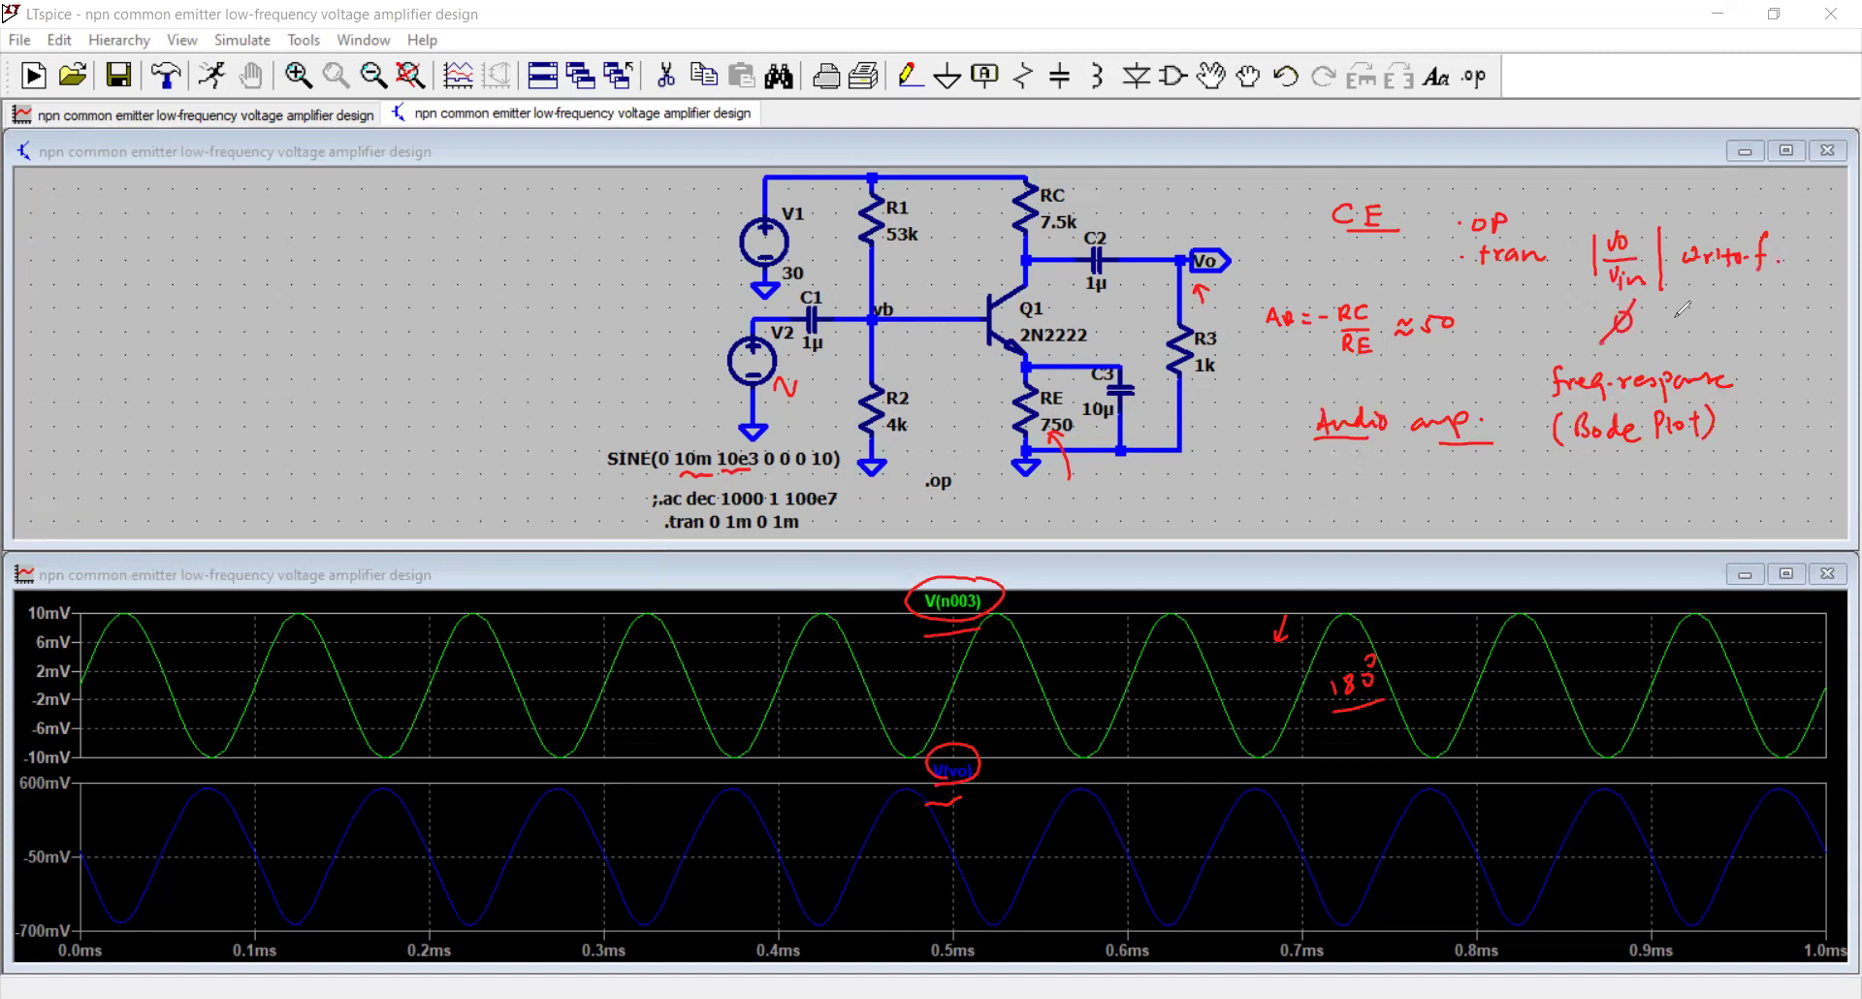
pyautogui.moveTo(1684, 310)
pyautogui.mouseDown()
pyautogui.moveTo(1768, 293)
pyautogui.moveTo(1761, 316)
pyautogui.mouseUp()
pyautogui.click(1777, 316)
pyautogui.moveTo(1762, 426)
pyautogui.mouseDown()
pyautogui.moveTo(1762, 468)
pyautogui.moveTo(1819, 463)
pyautogui.moveTo(1781, 499)
pyautogui.mouseUp()
pyautogui.moveTo(1733, 420)
pyautogui.mouseDown()
pyautogui.moveTo(1761, 405)
pyautogui.moveTo(1769, 435)
pyautogui.mouseUp()
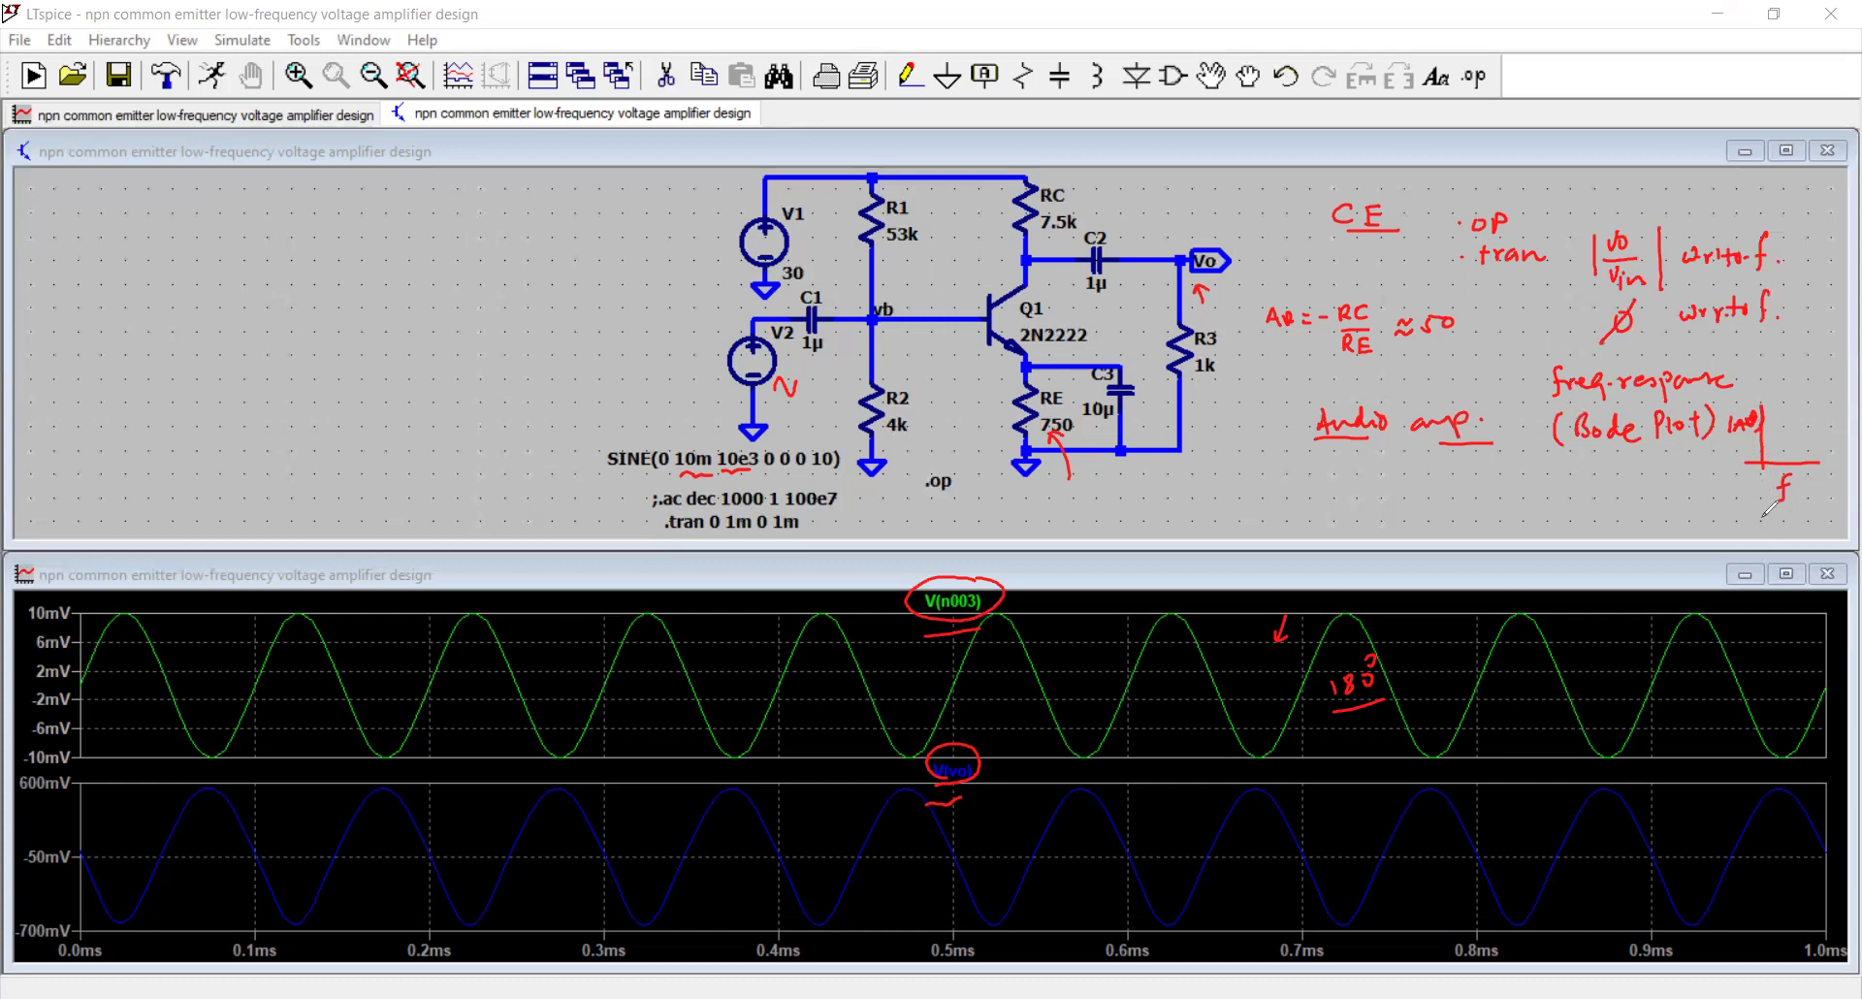
pyautogui.moveTo(1759, 510); pyautogui.dragTo(1759, 537)
pyautogui.moveTo(1746, 527)
pyautogui.mouseDown()
pyautogui.moveTo(1804, 527)
pyautogui.moveTo(1783, 545)
pyautogui.moveTo(1735, 516)
pyautogui.moveTo(1742, 501)
pyautogui.mouseUp()
pyautogui.moveTo(846, 502); pyautogui.dragTo(866, 504)
# Step: Set V2's frequency to 100e3, rerun the simulation, and zoom the plot to 0–130 µs
pyautogui.click(35, 78)
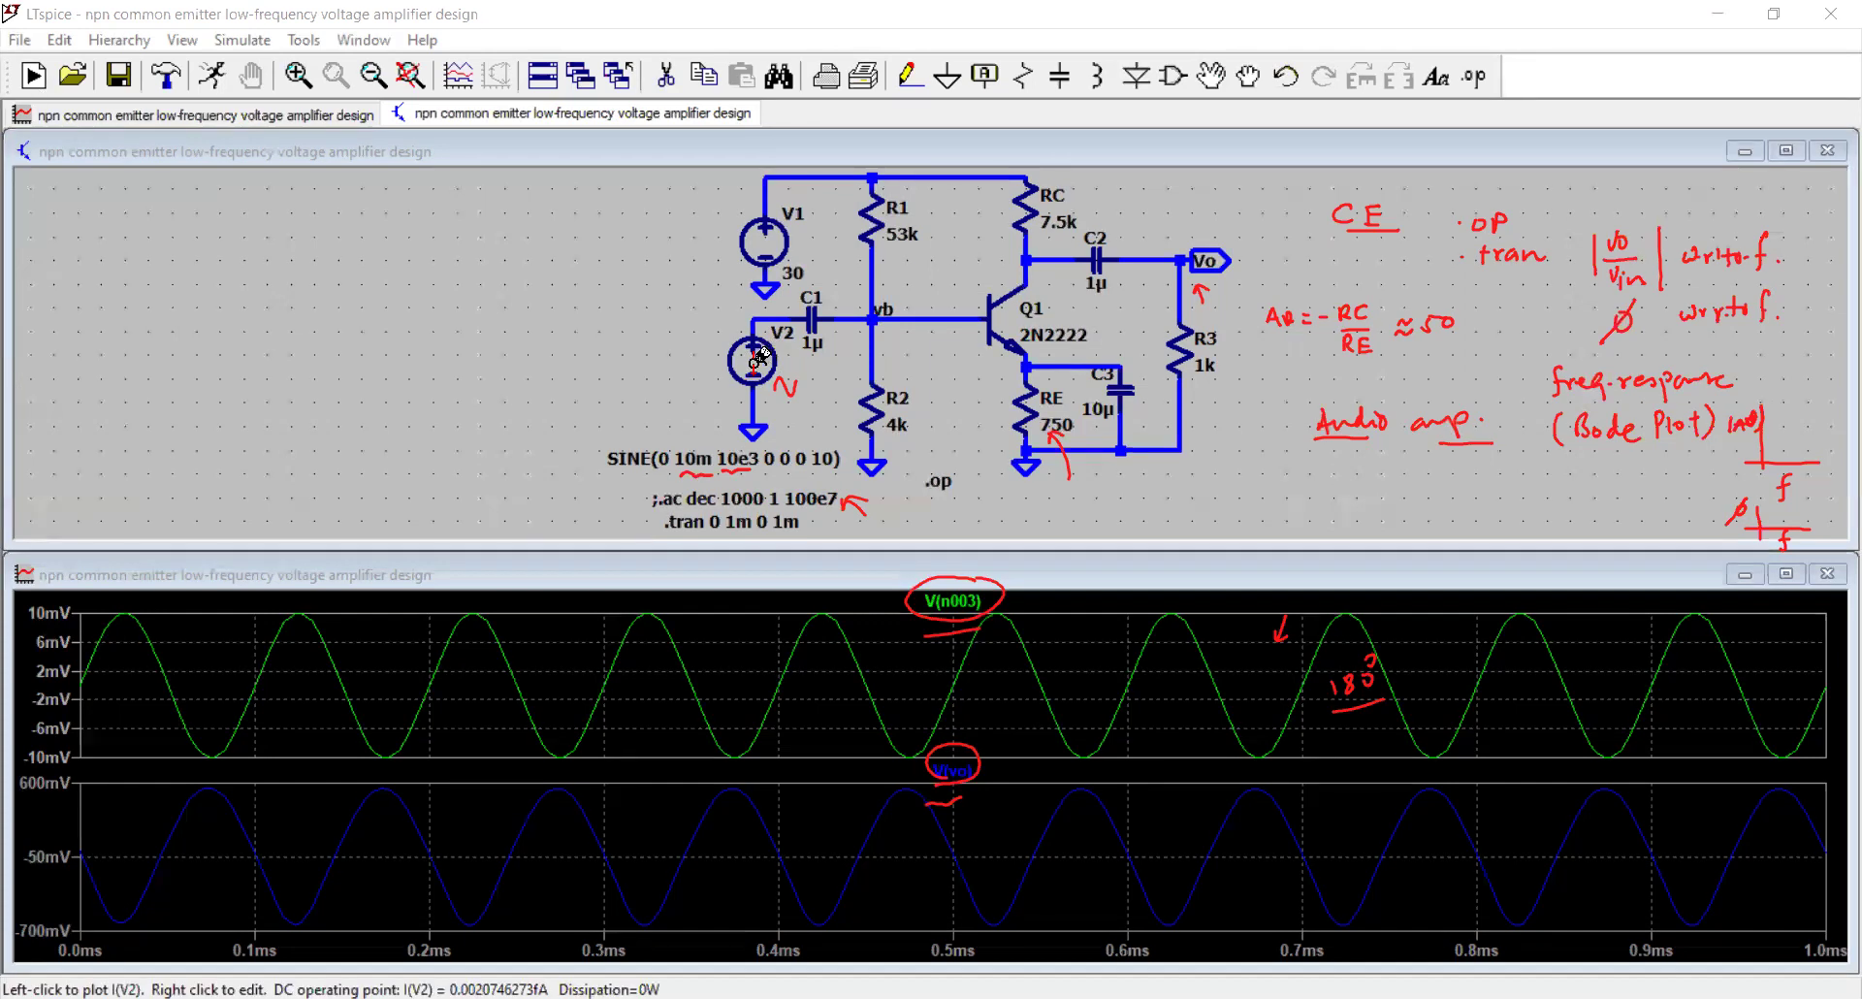
pyautogui.rightClick(758, 357)
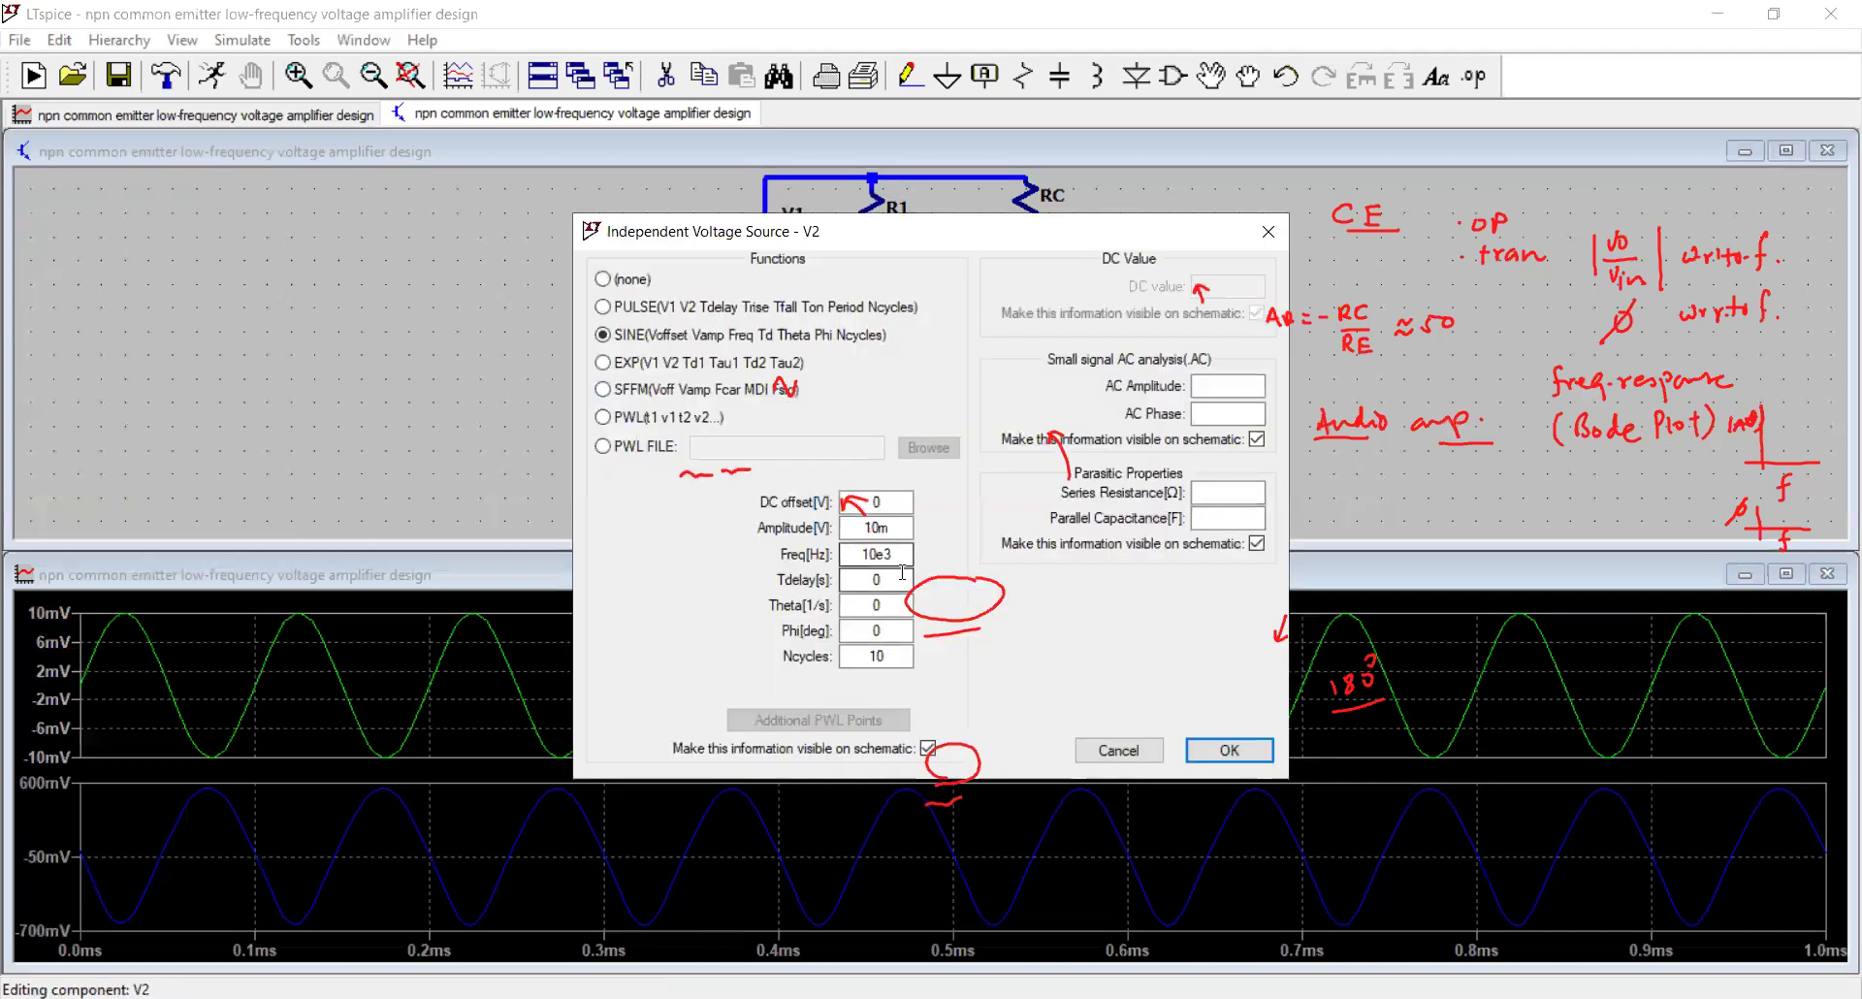
pyautogui.click(874, 553)
pyautogui.write('00')
pyautogui.press('Return')
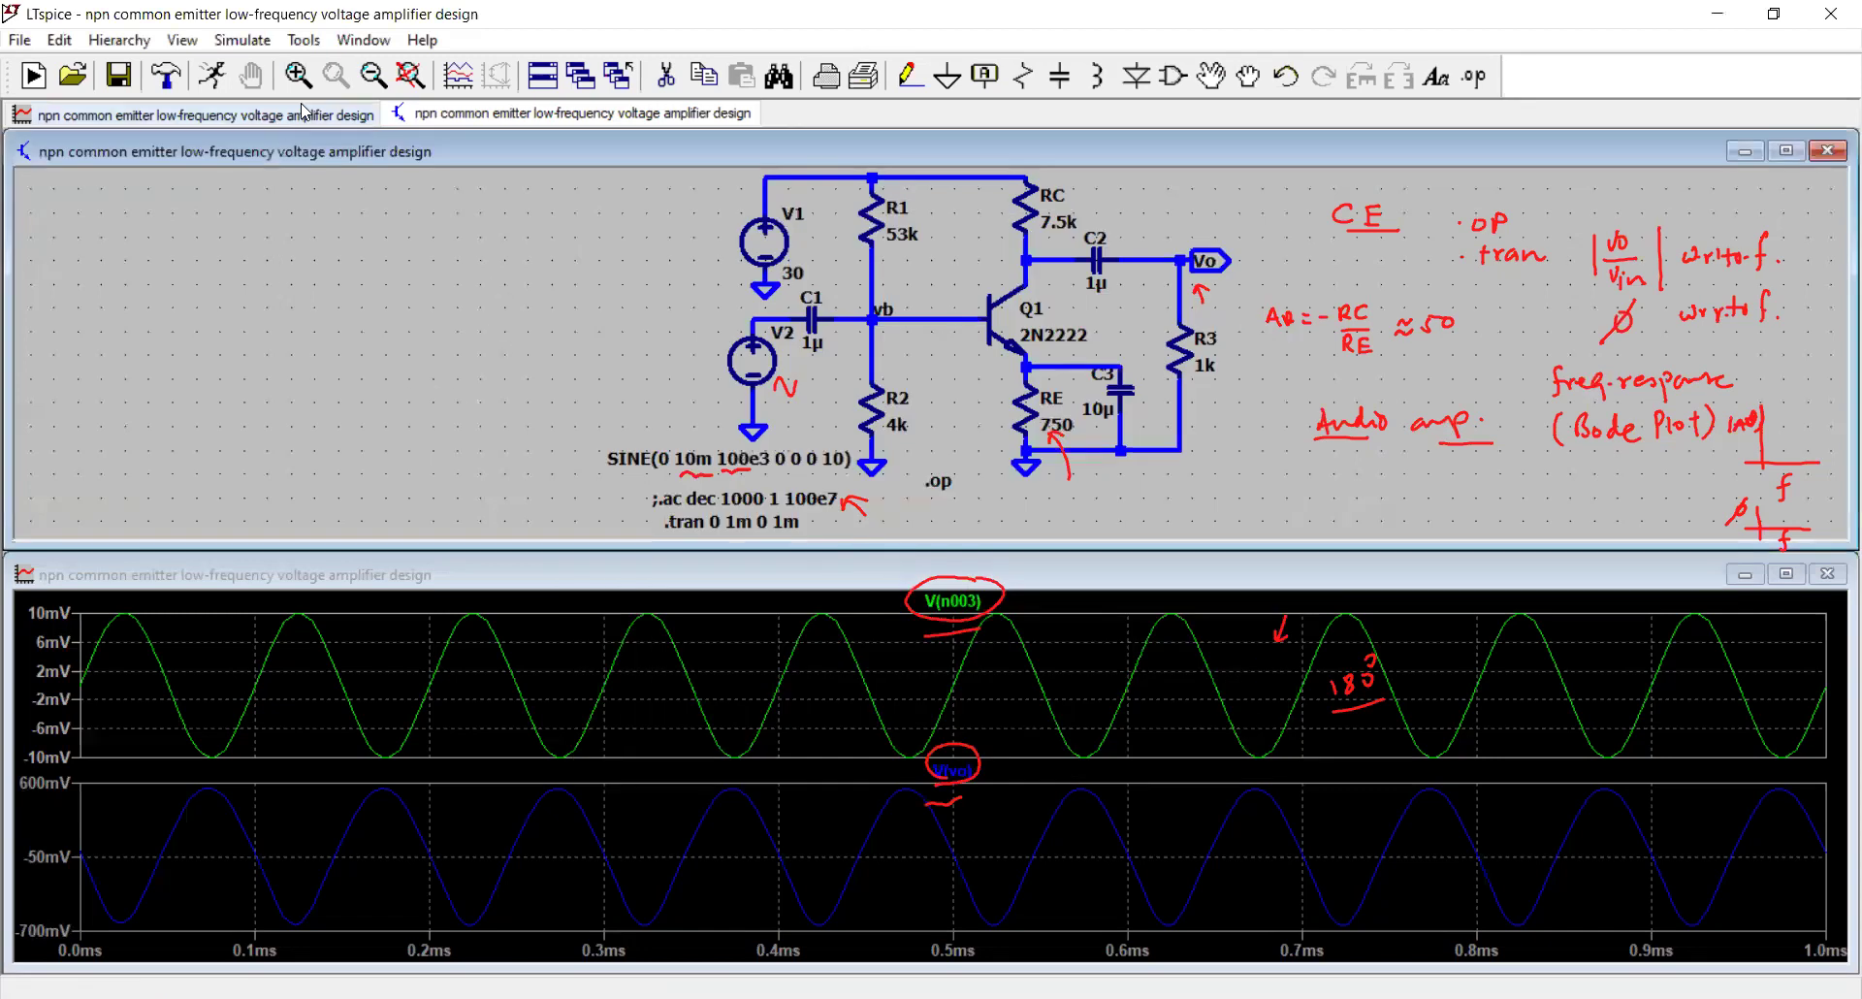
pyautogui.click(210, 84)
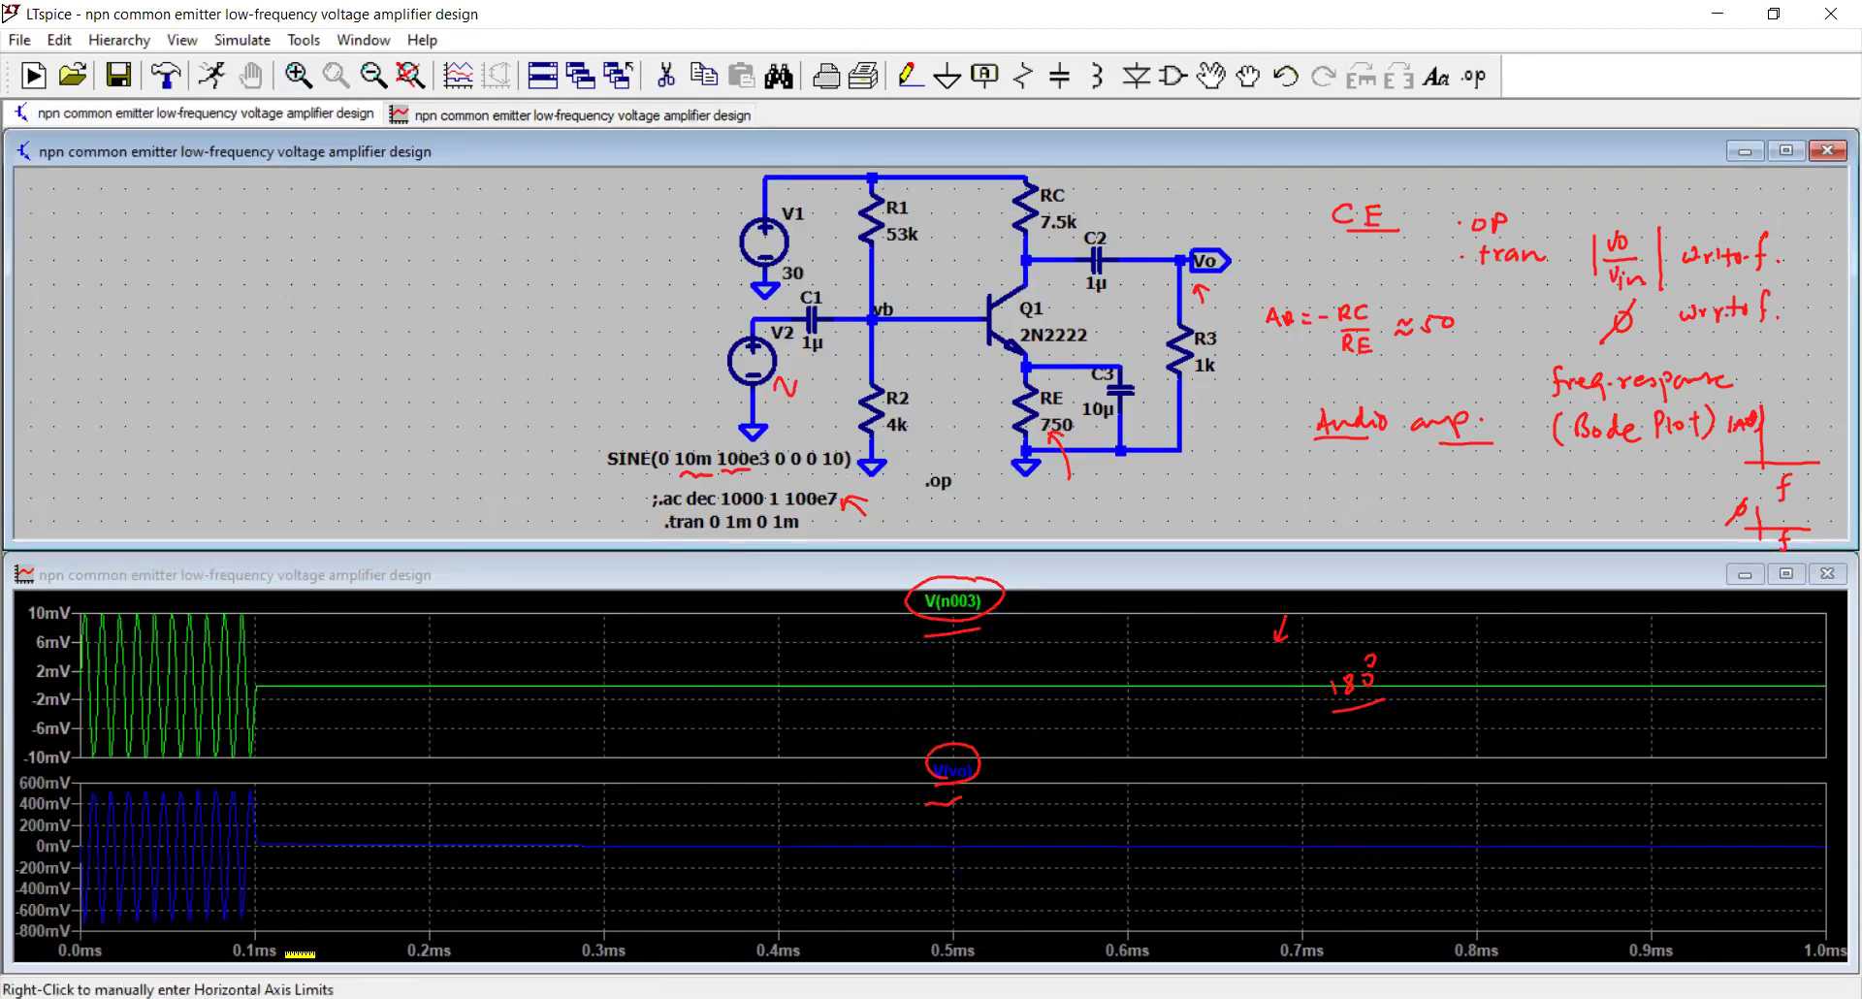
pyautogui.moveTo(41, 953); pyautogui.dragTo(299, 953)
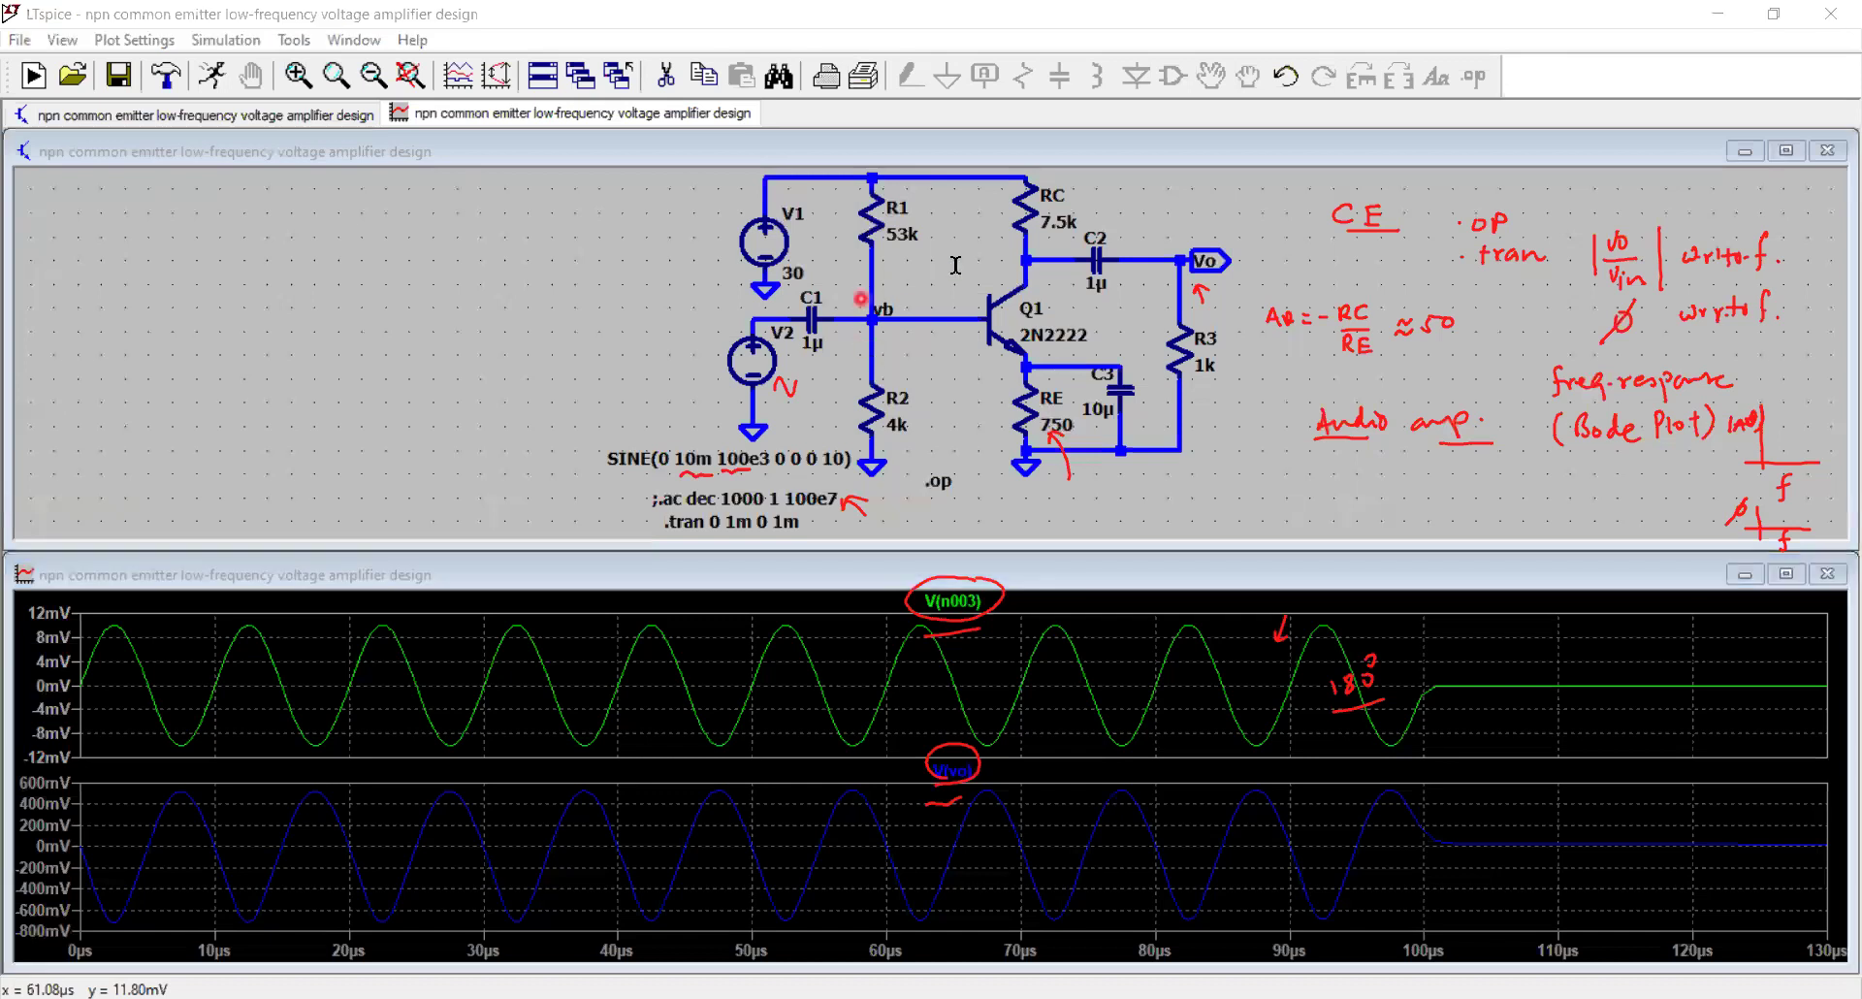
# Step: Clear all red screen-pen annotations and close the waveform window
pyautogui.click(939, 296)
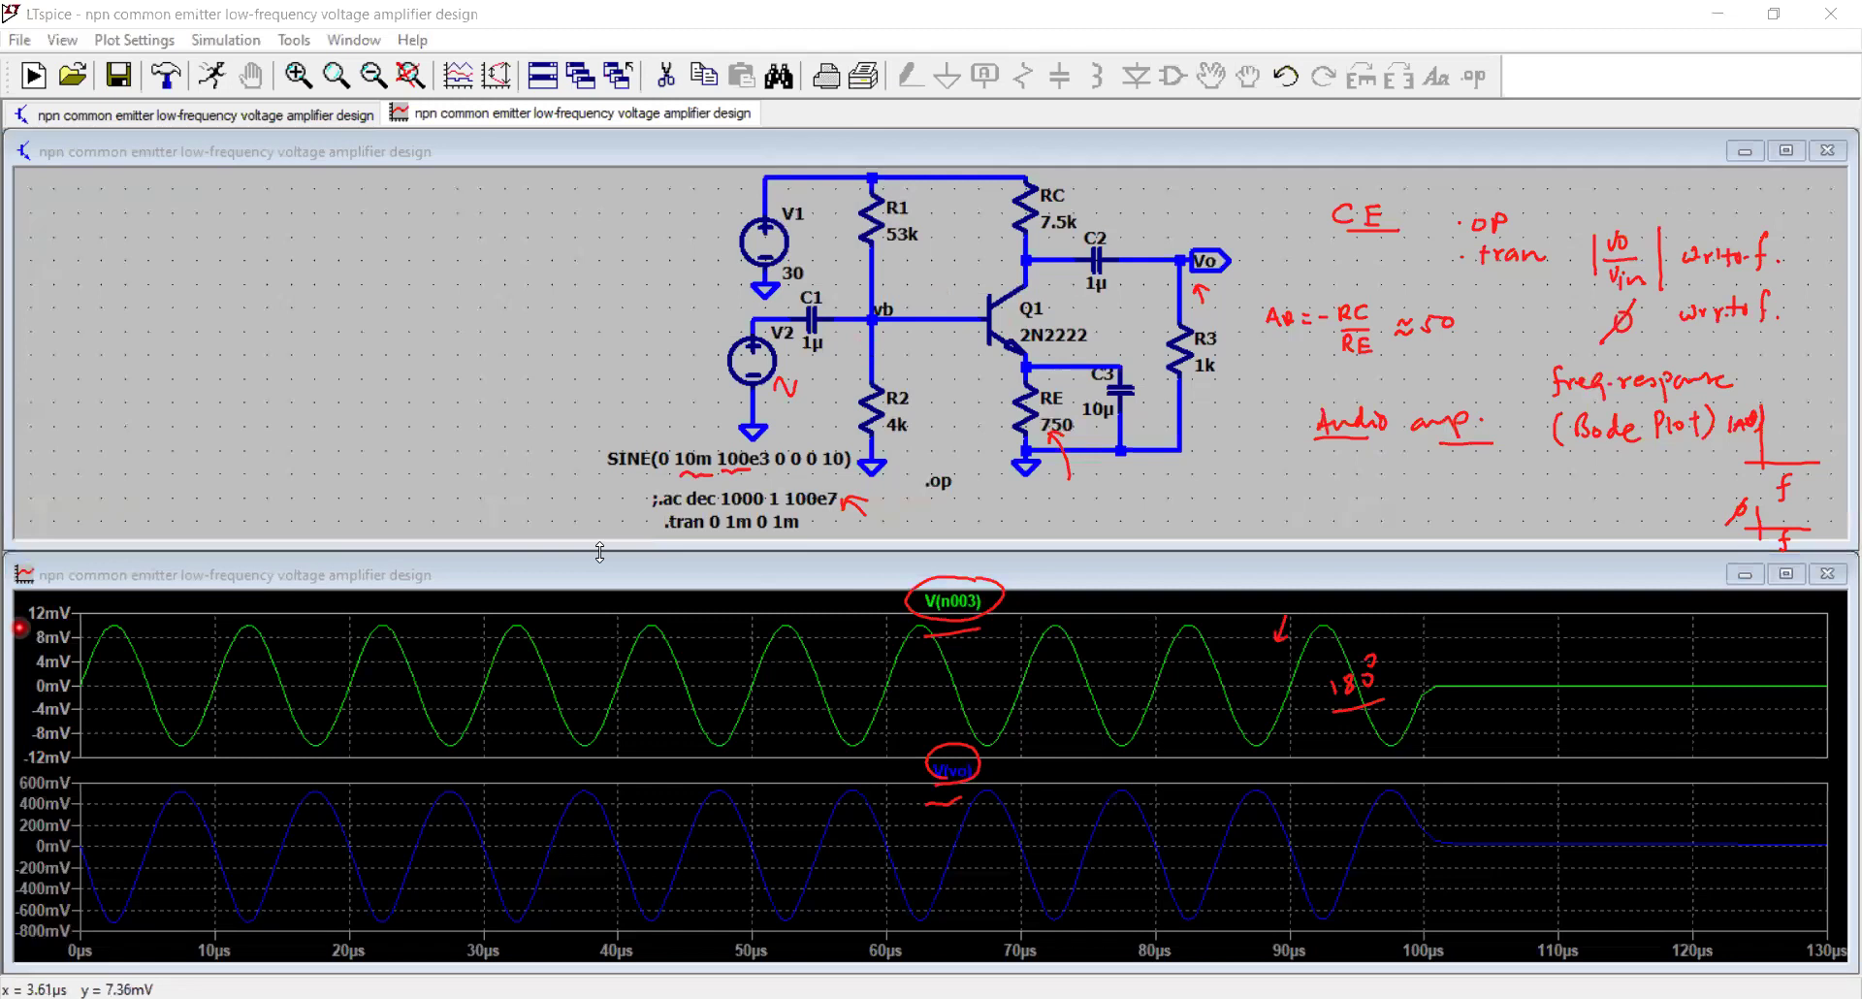
pyautogui.press('Escape')
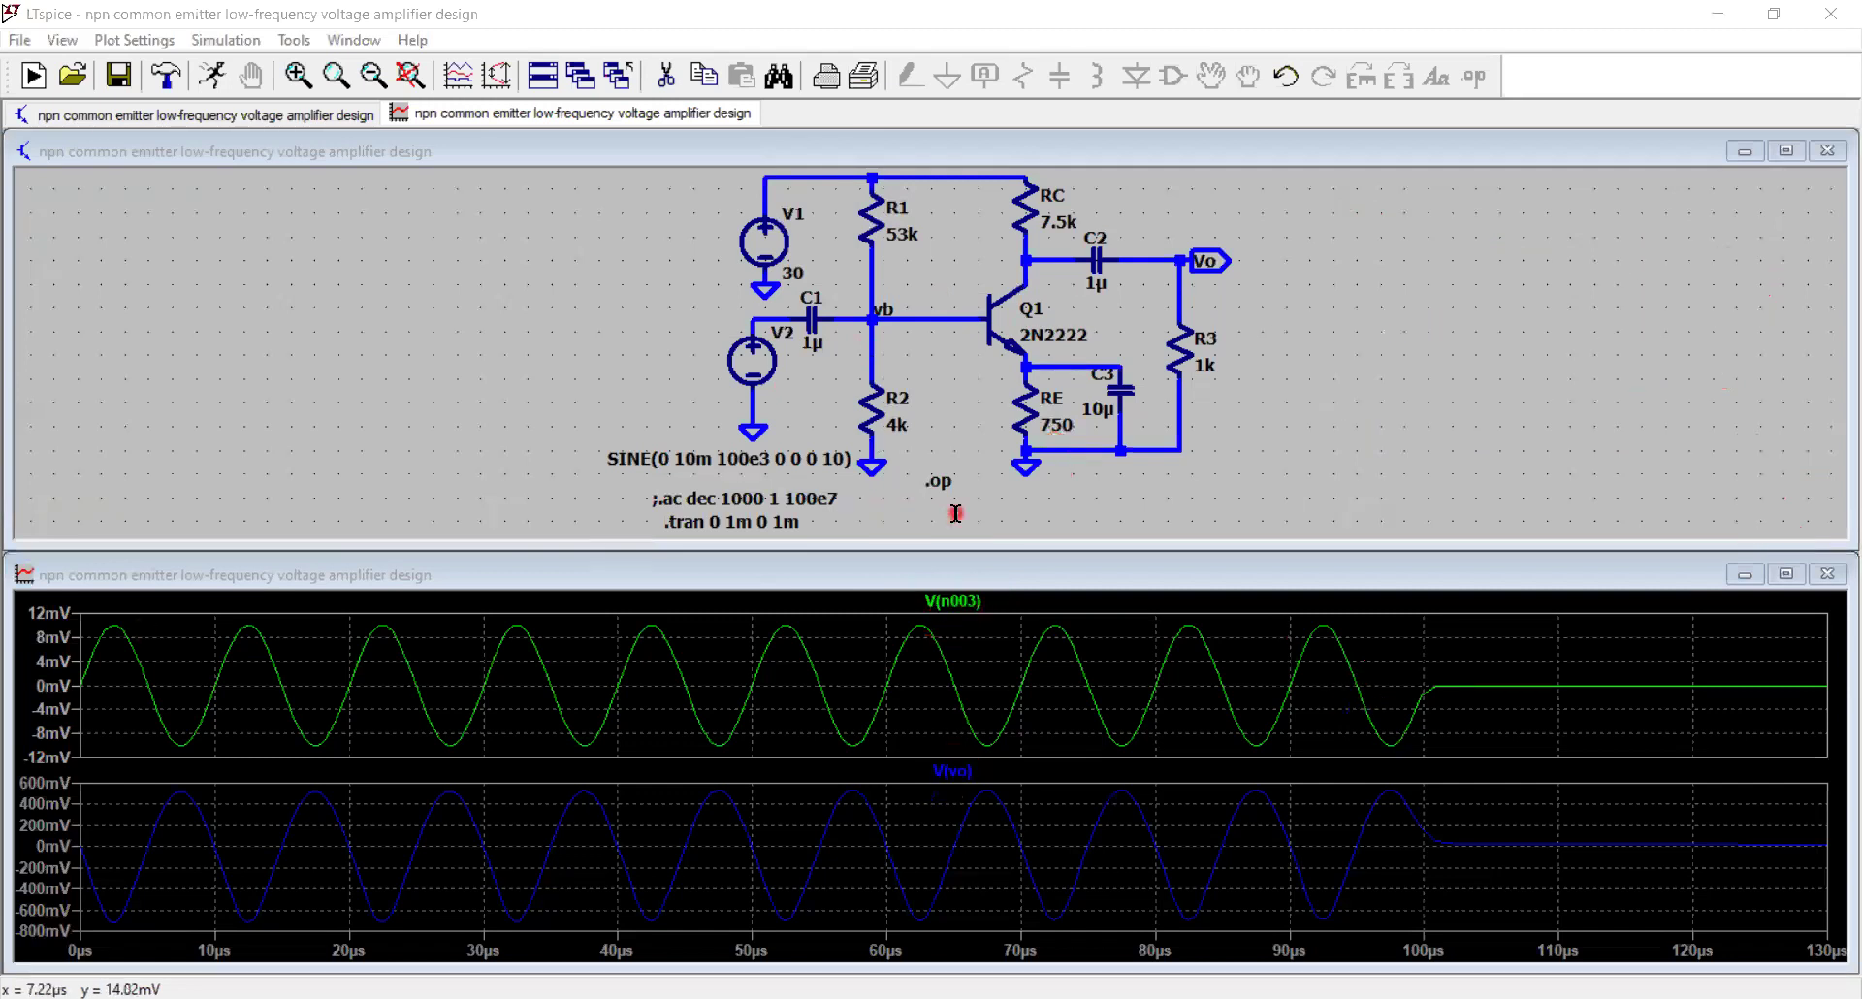
pyautogui.click(1829, 576)
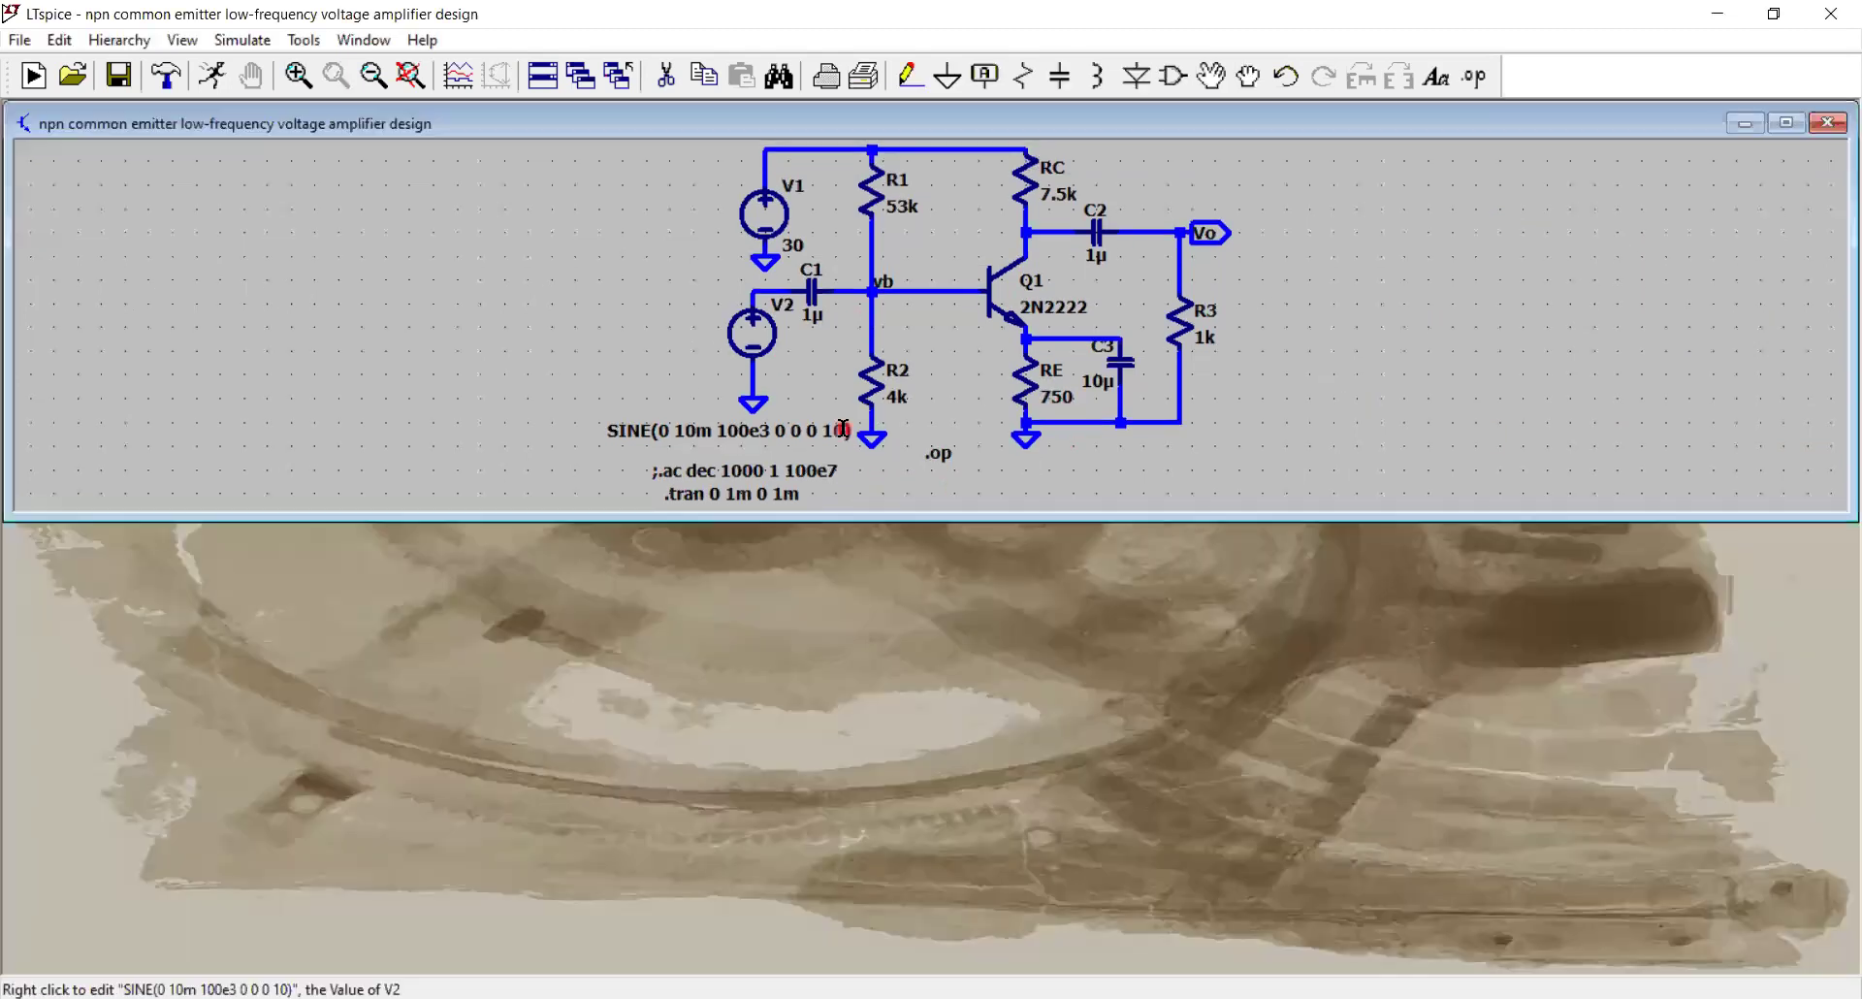
# Step: Change V2's function from SINE to (none) with an AC Amplitude of 1
pyautogui.click(542, 75)
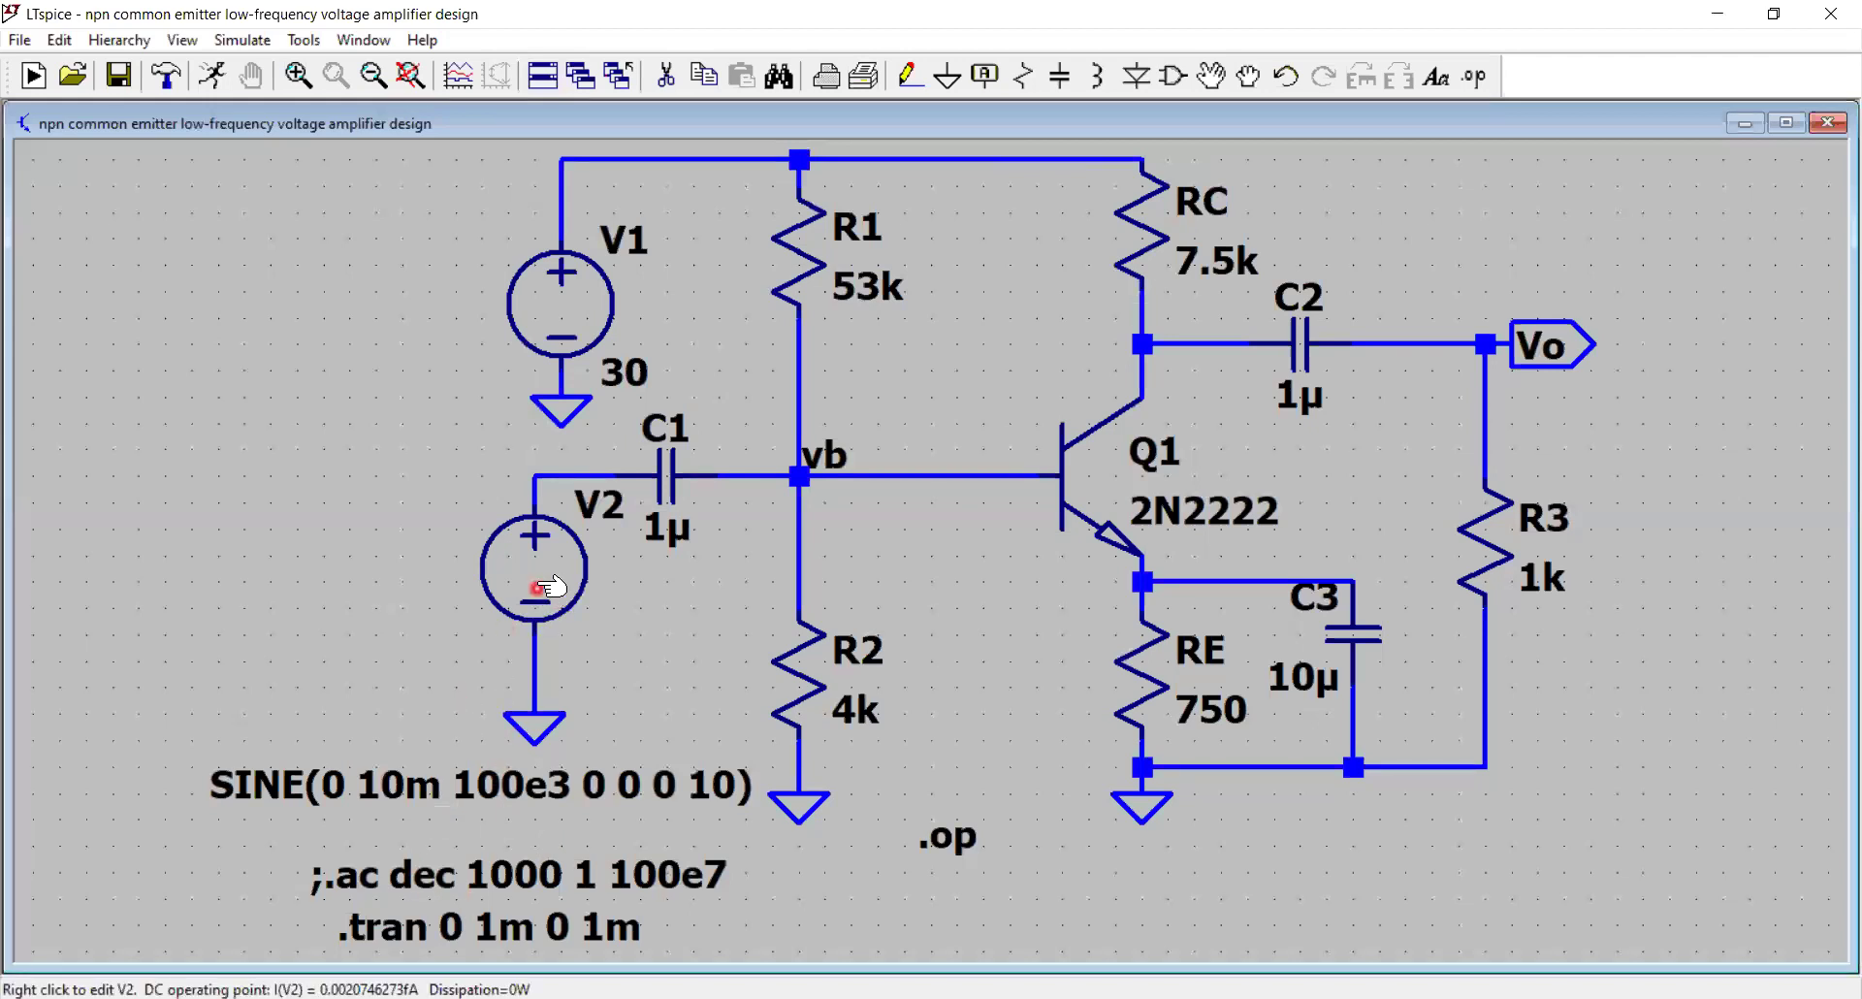
pyautogui.rightClick(552, 584)
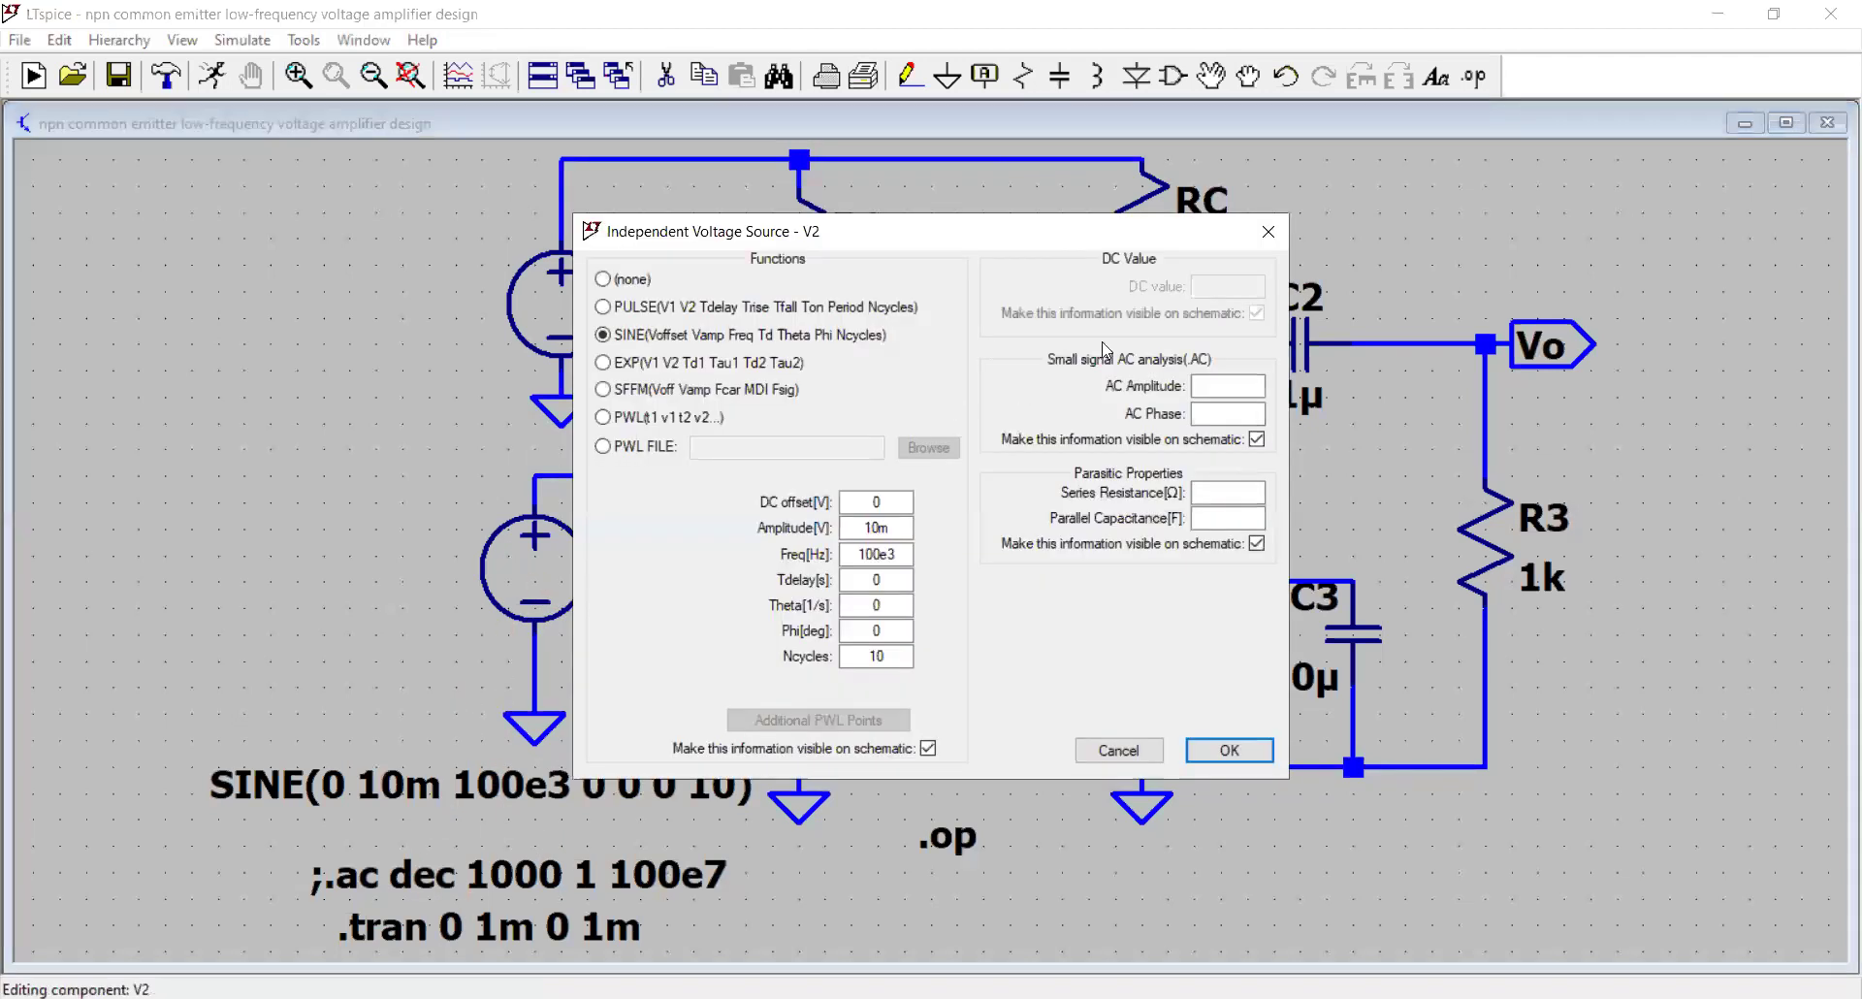
pyautogui.click(620, 283)
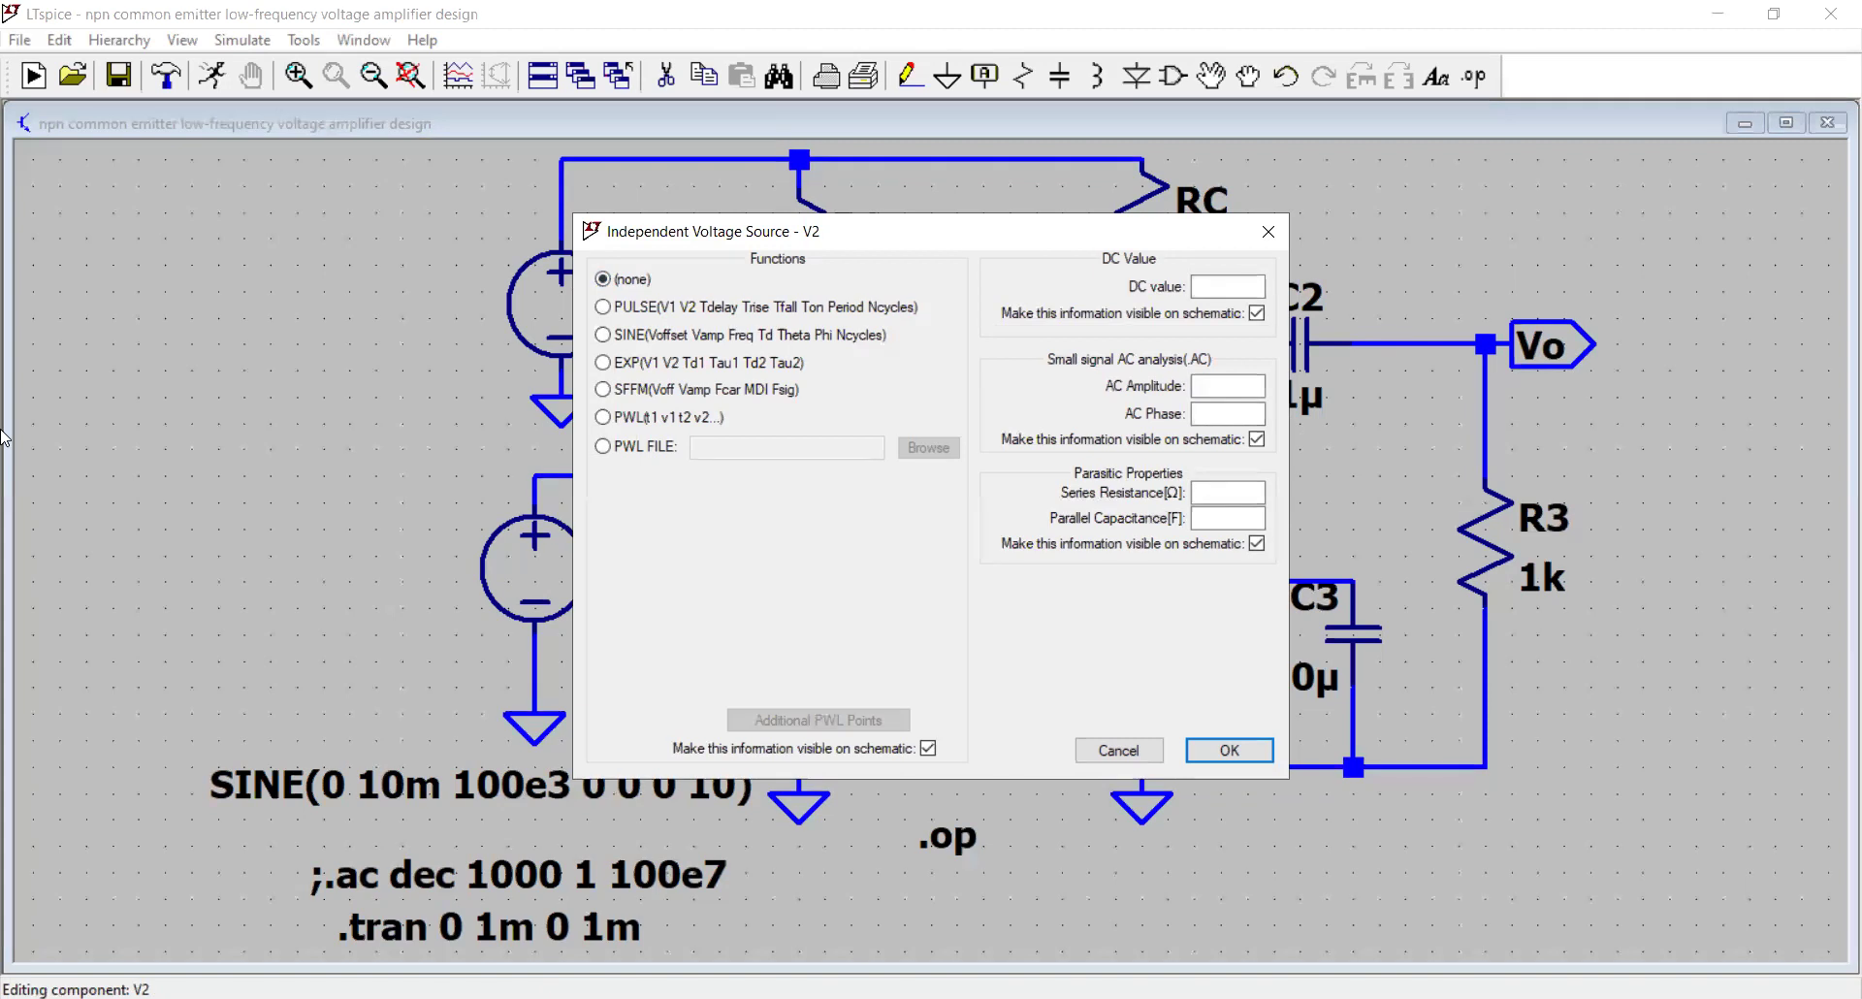
pyautogui.click(1325, 376)
pyautogui.click(1209, 391)
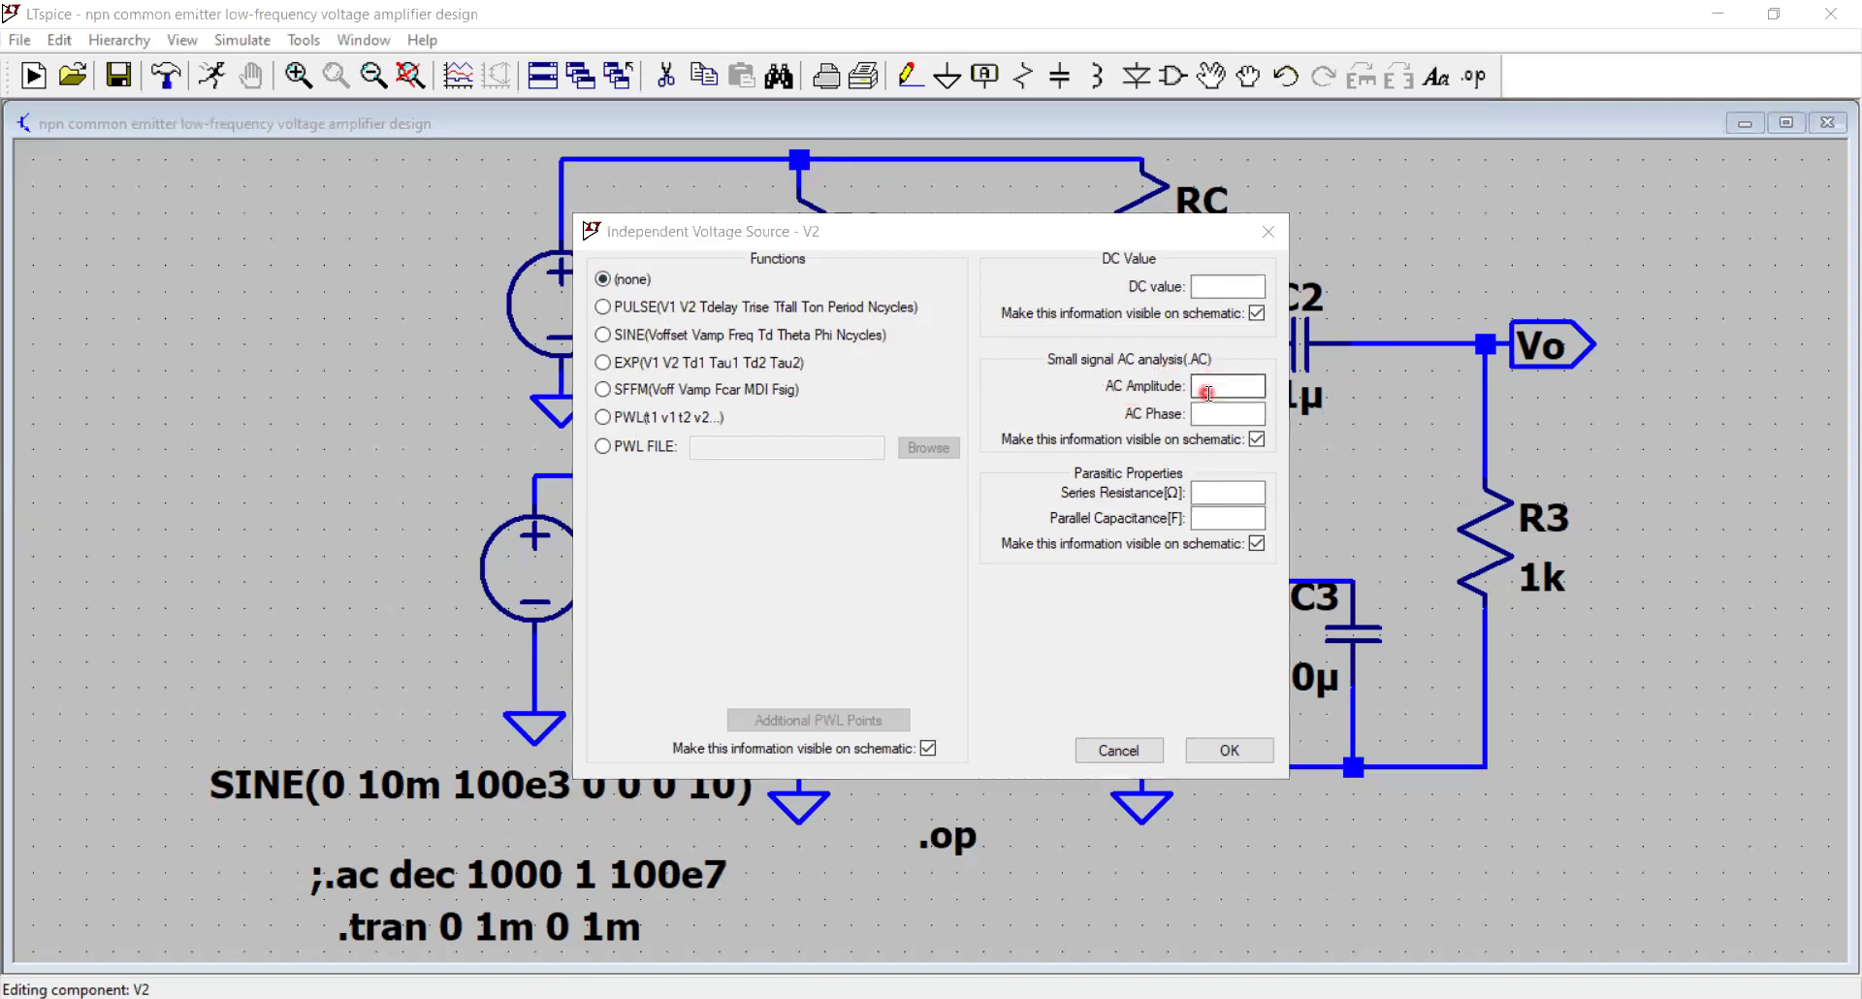
pyautogui.write('1')
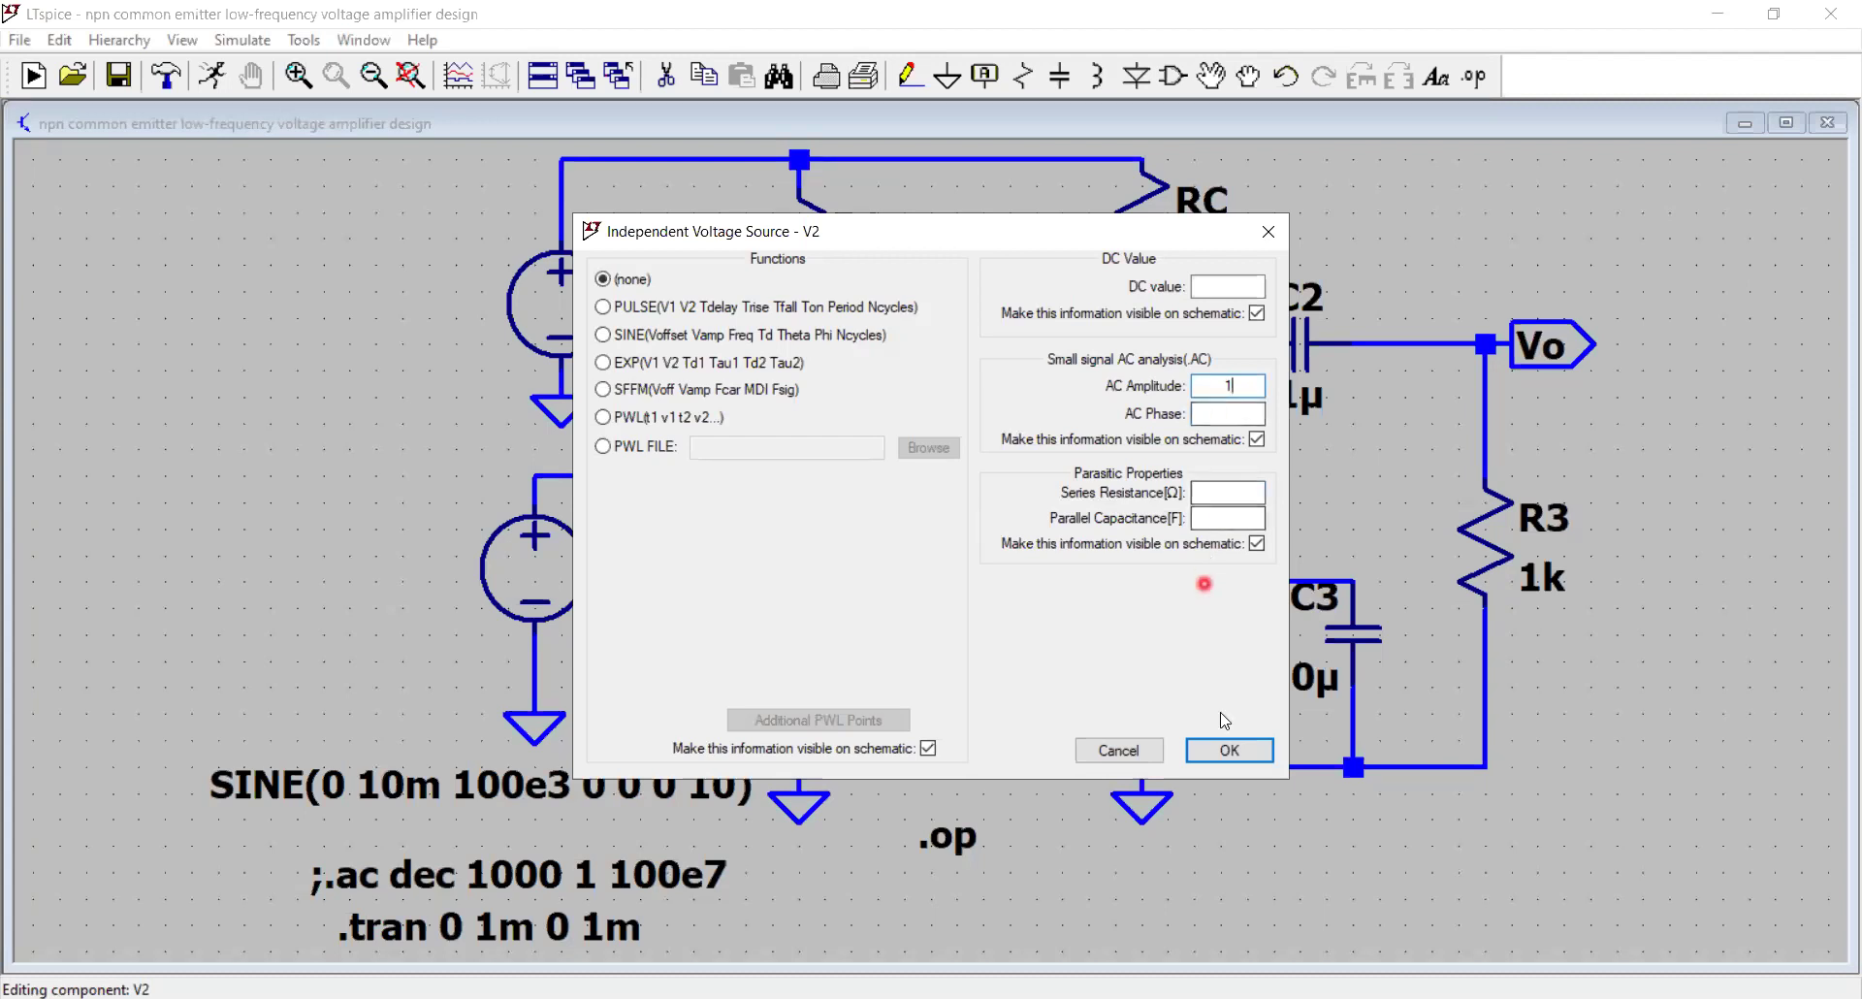
pyautogui.click(1218, 754)
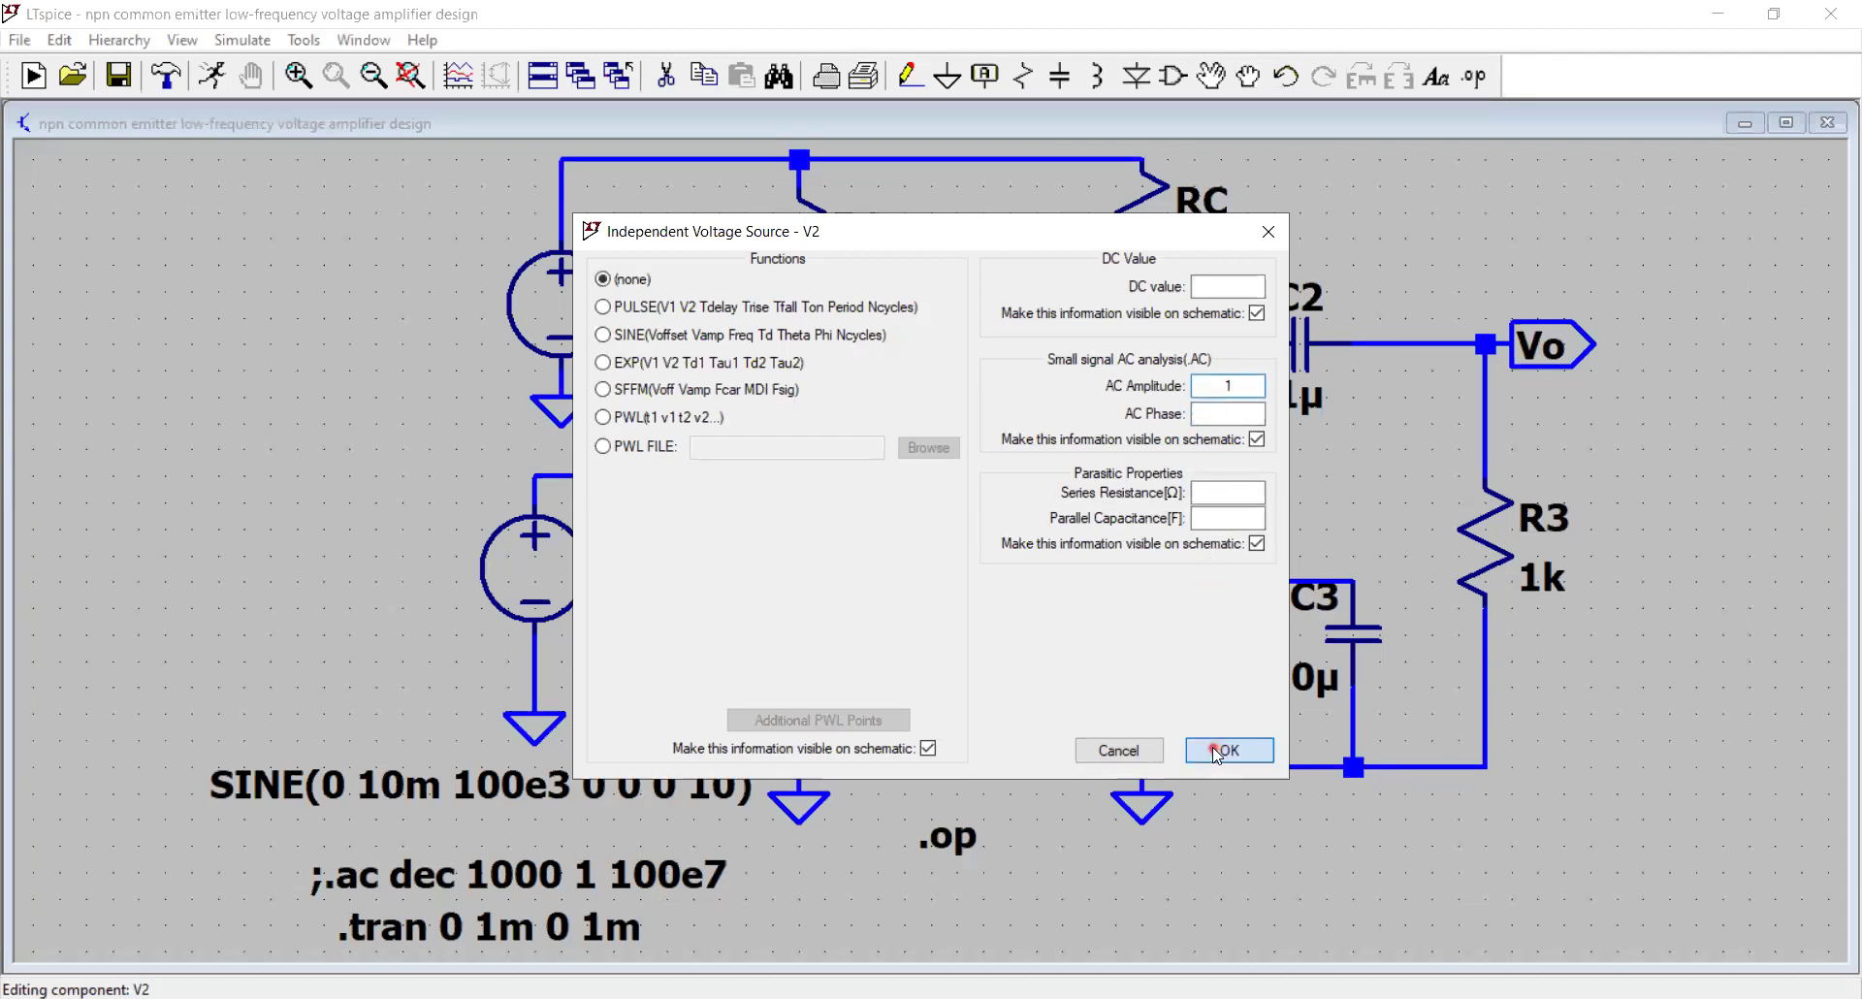
# Step: Move the AC 1 label beside V2 using the Drag tool
pyautogui.click(1250, 79)
pyautogui.click(250, 825)
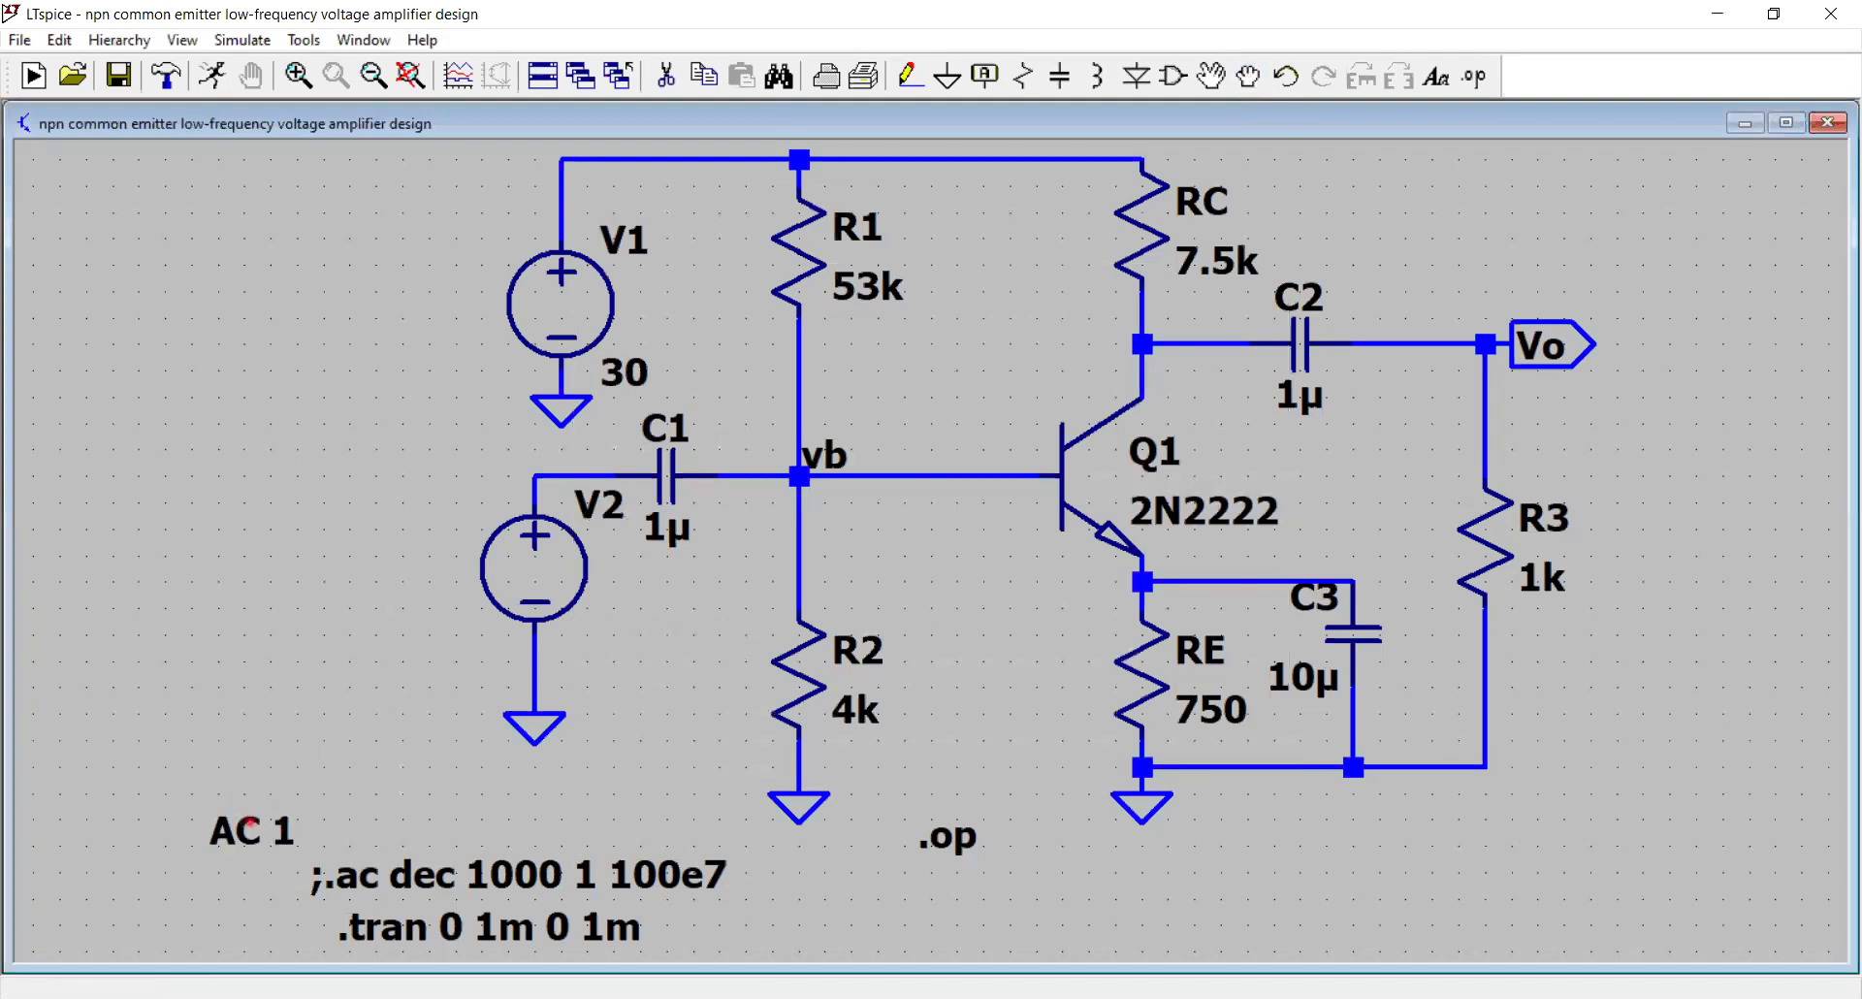
pyautogui.click(469, 635)
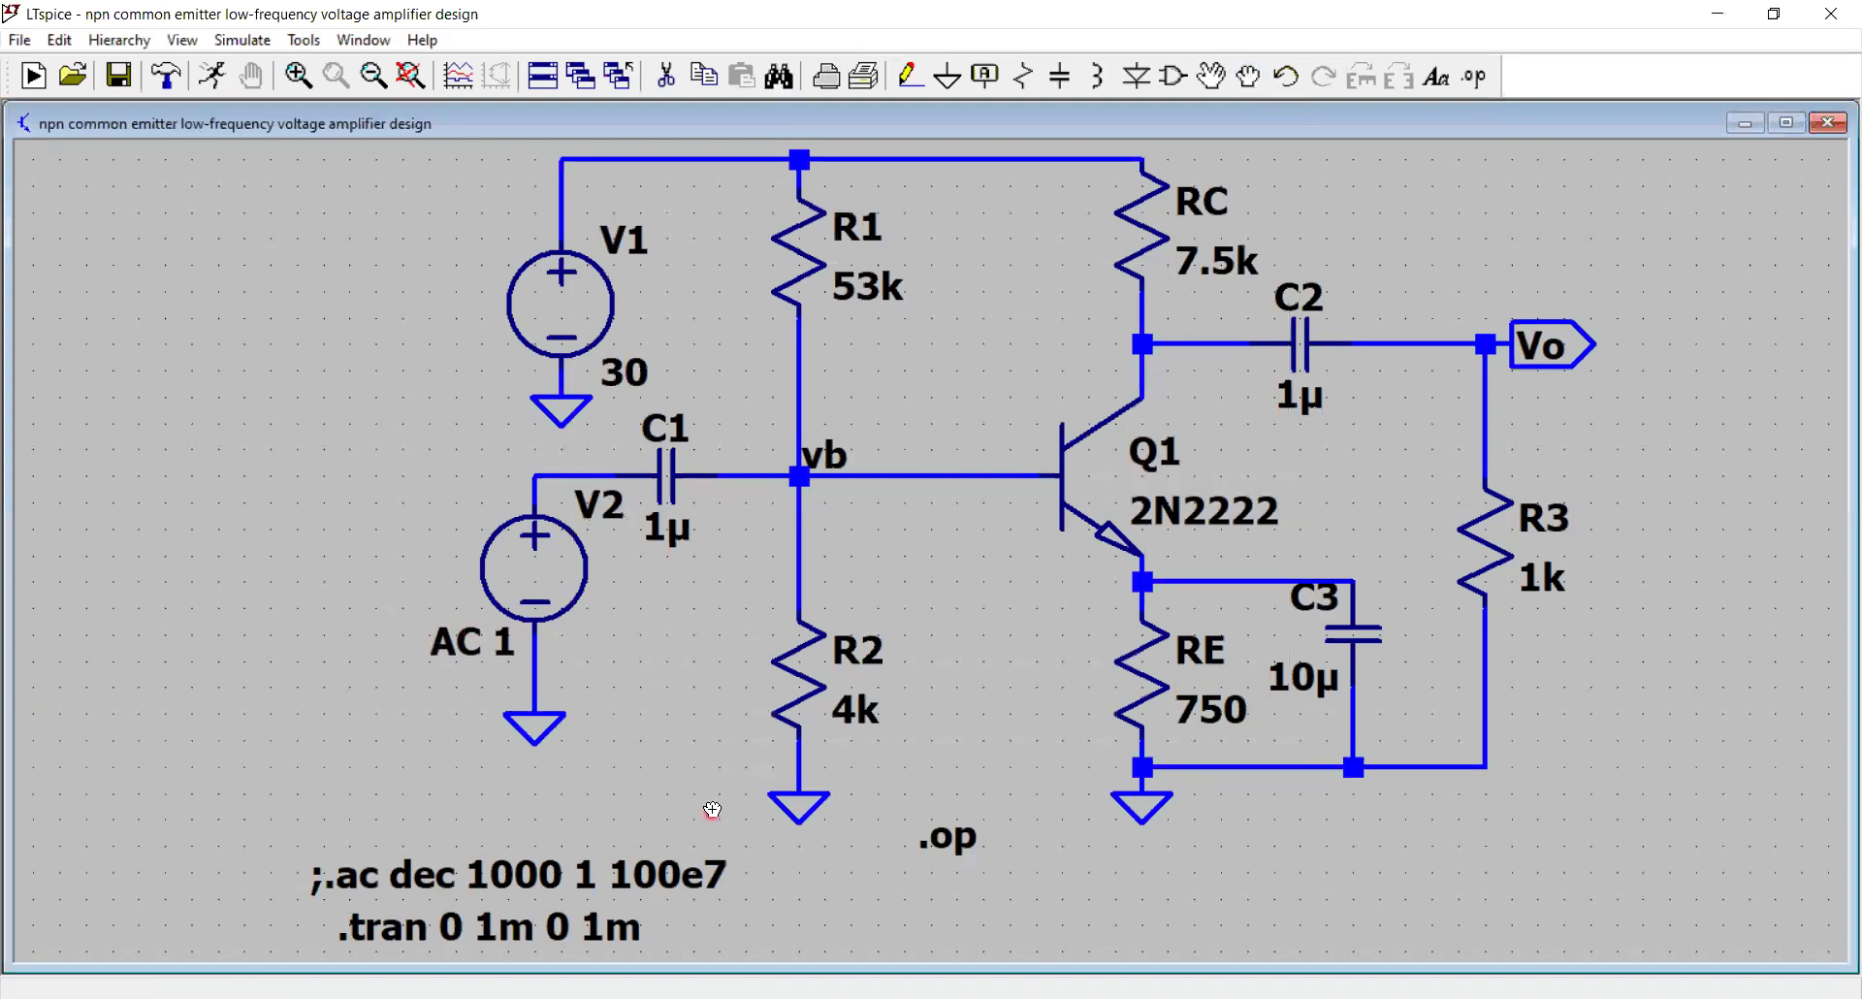
pyautogui.moveTo(713, 810); pyautogui.dragTo(663, 810)
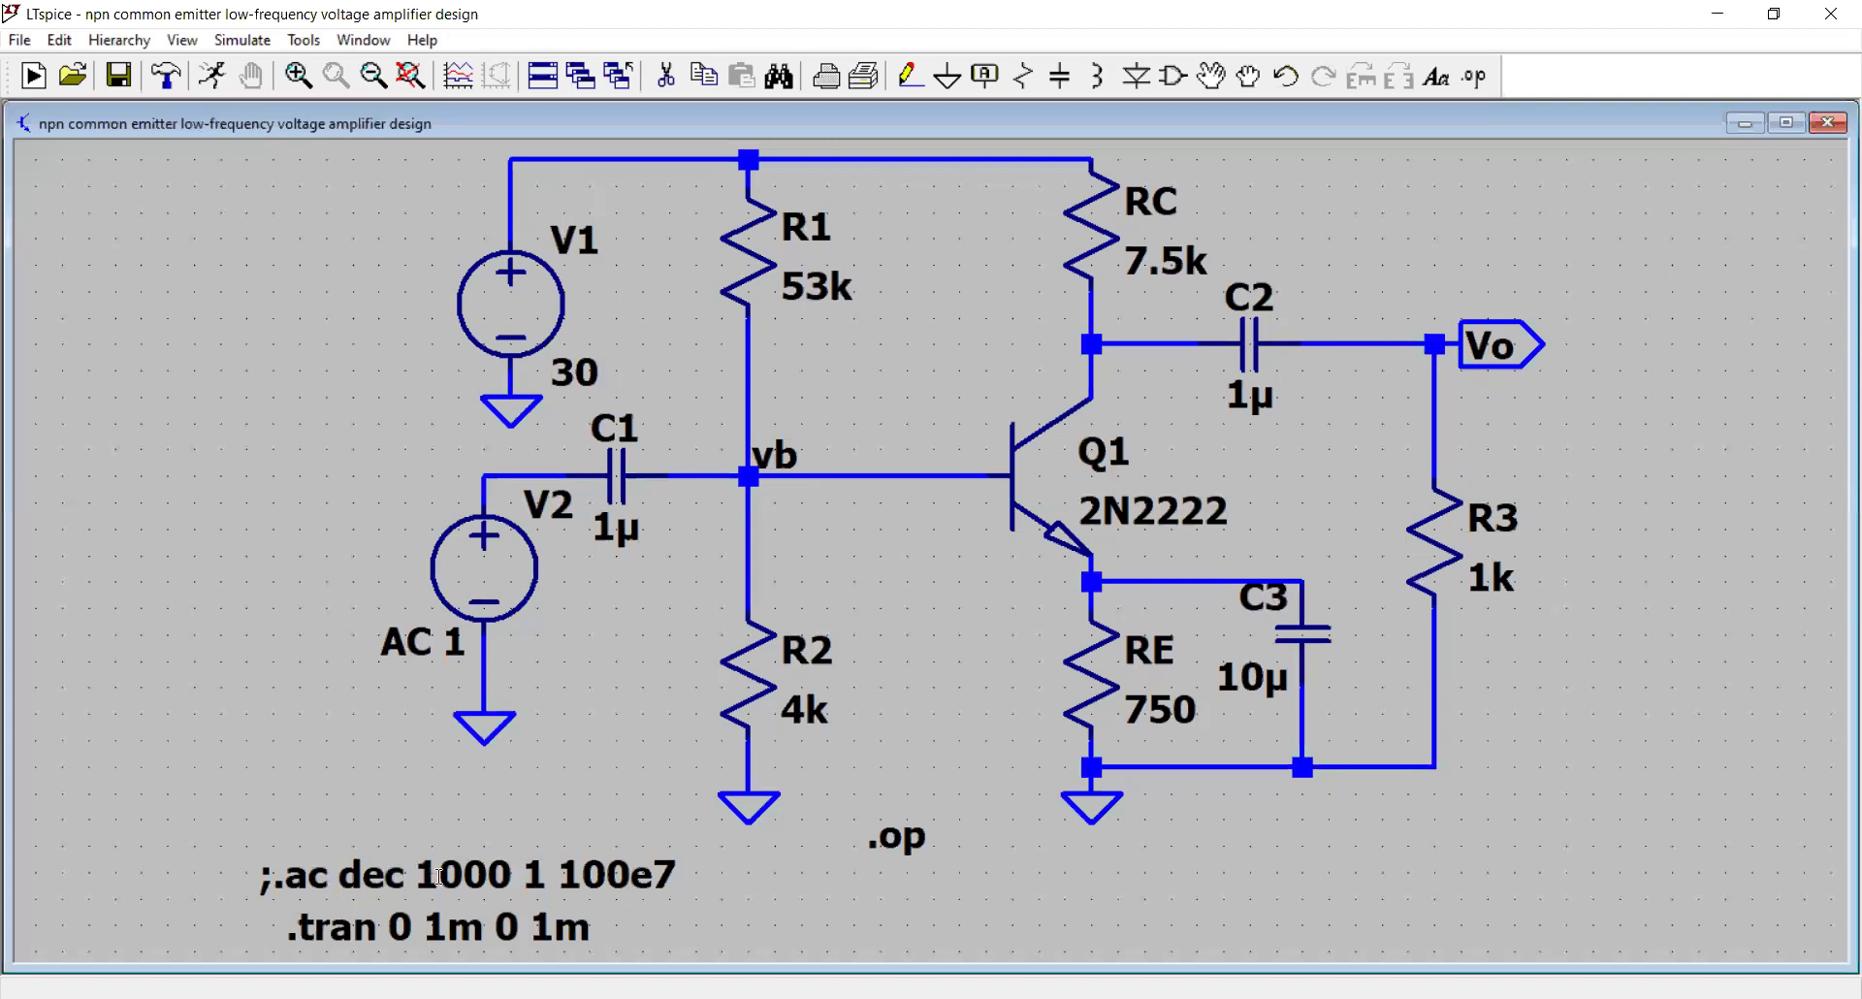
# Step: Delete the leading semicolon so .ac dec 1000 1 100e7 becomes active
pyautogui.rightClick(381, 870)
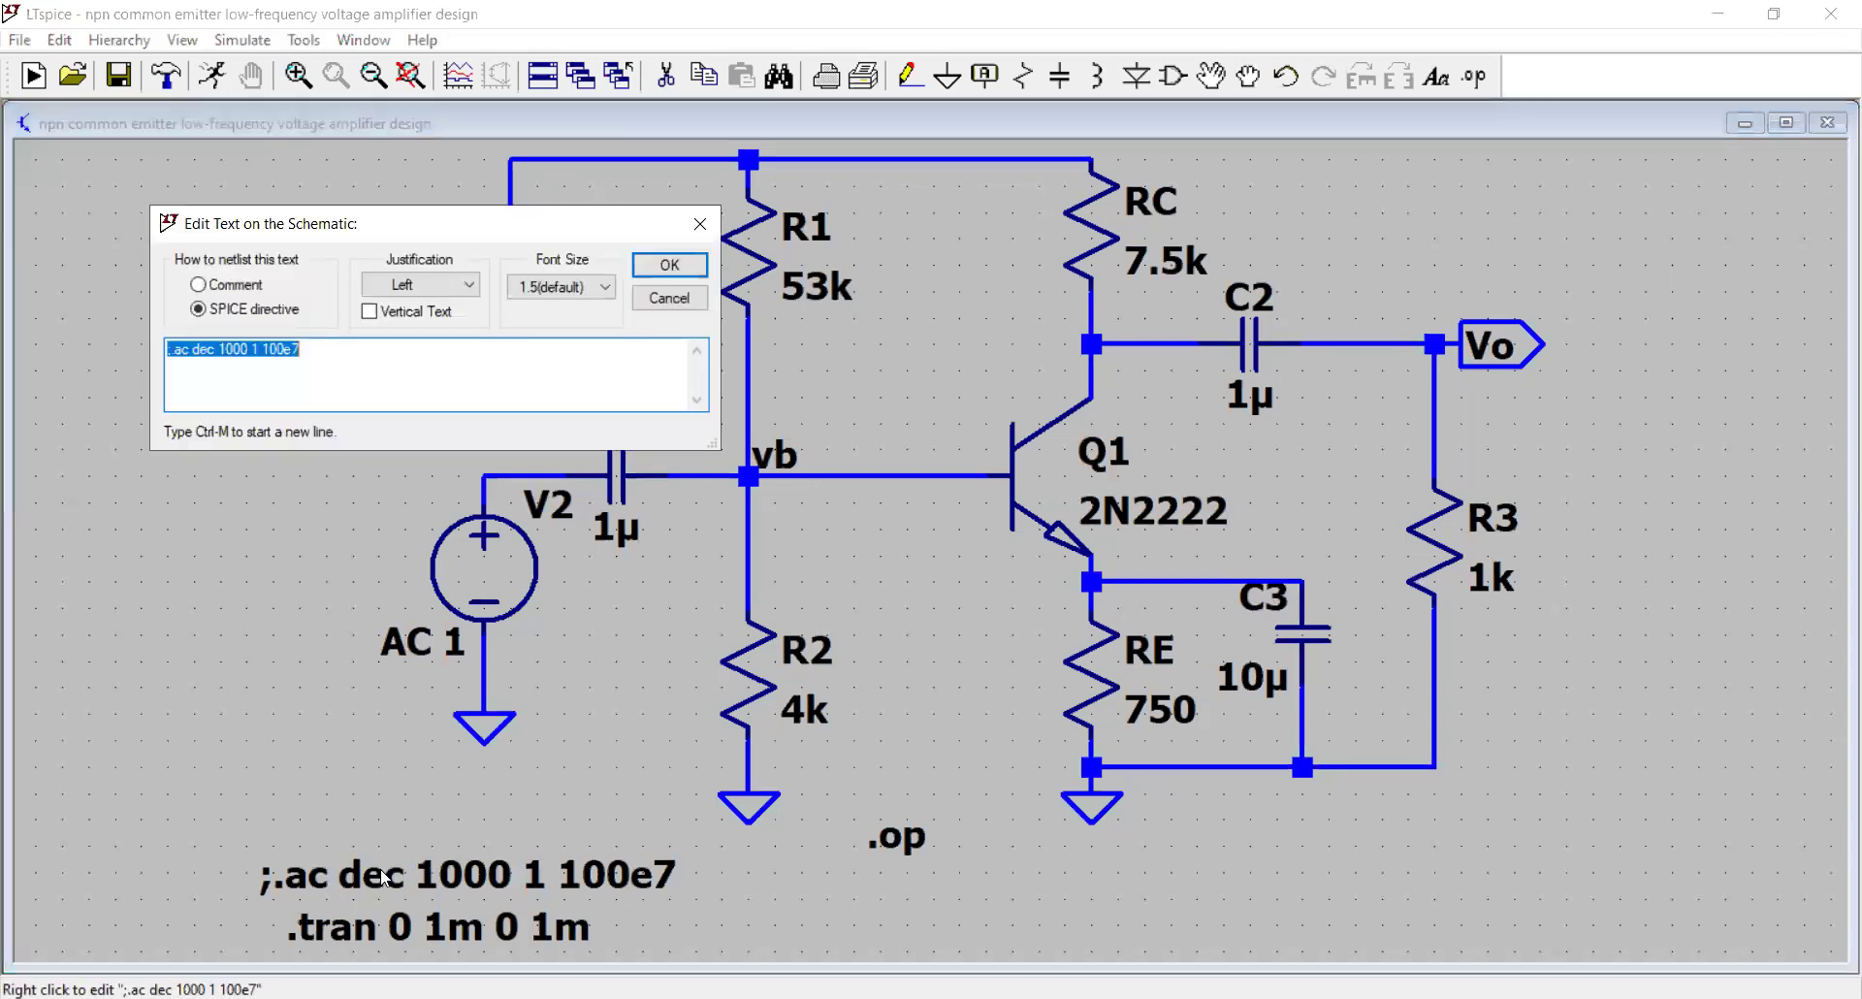
pyautogui.click(176, 348)
pyautogui.press('BackSpace')
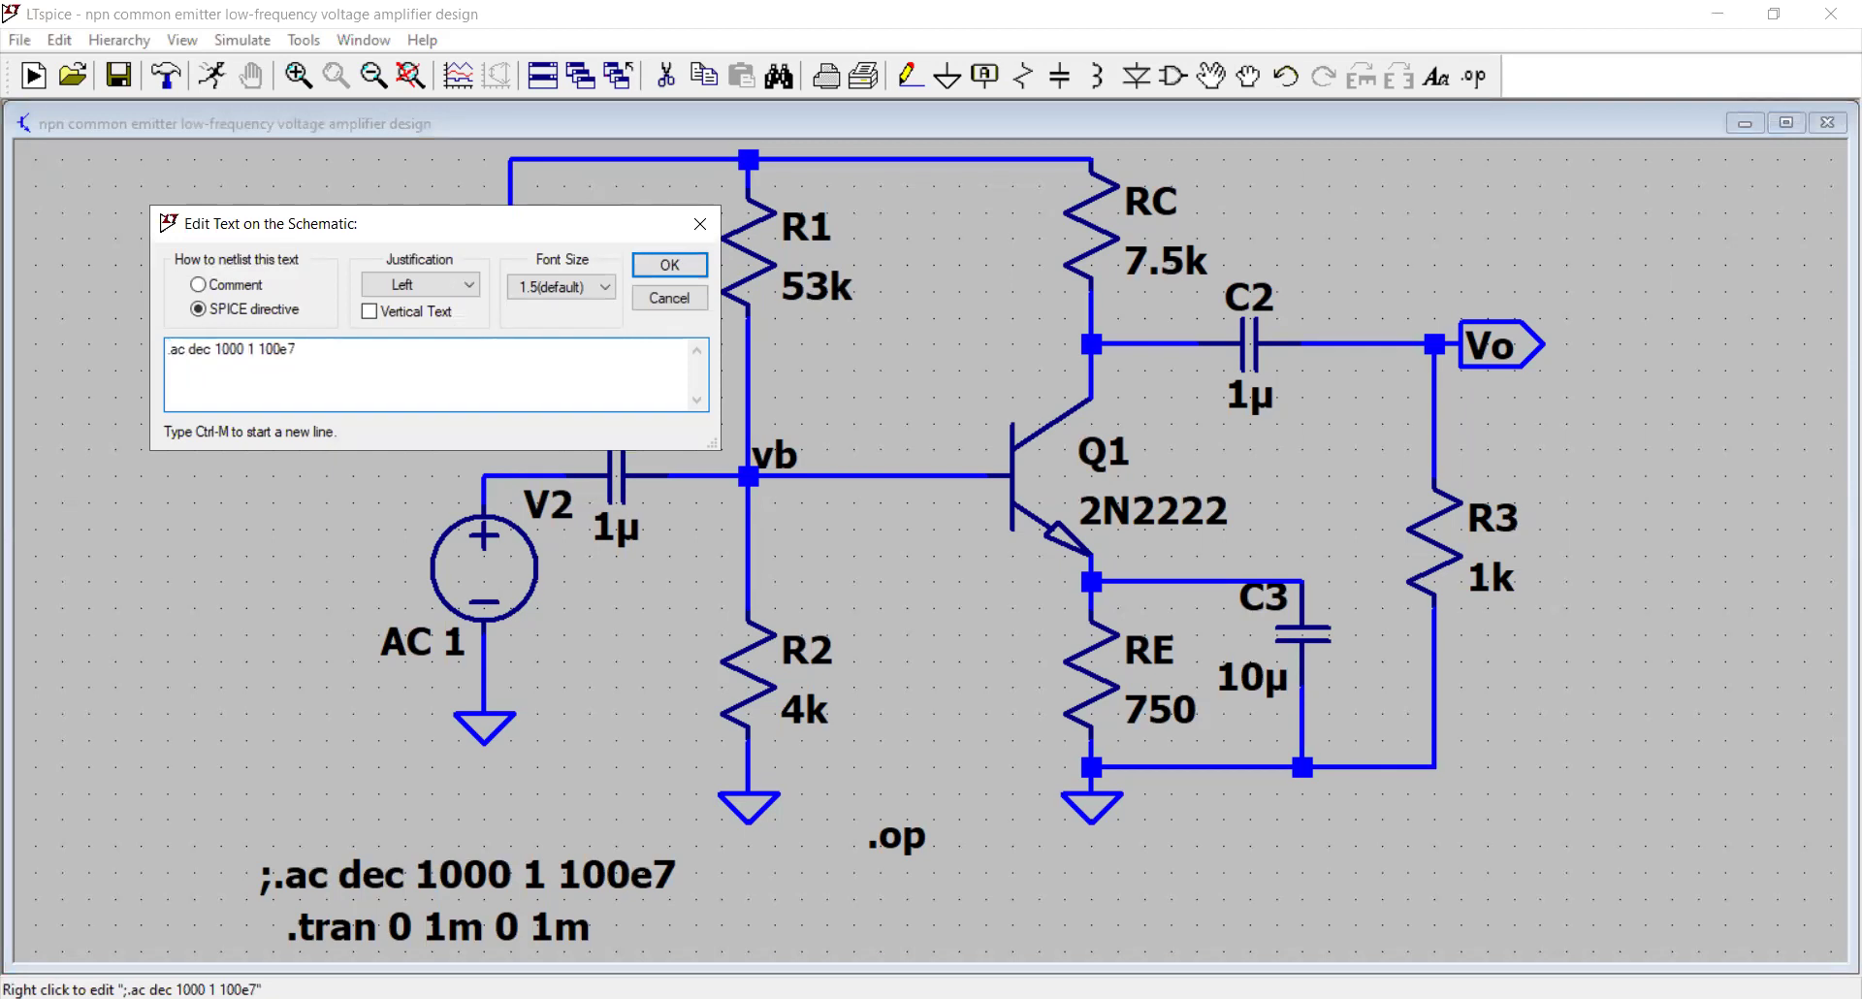
pyautogui.press('Return')
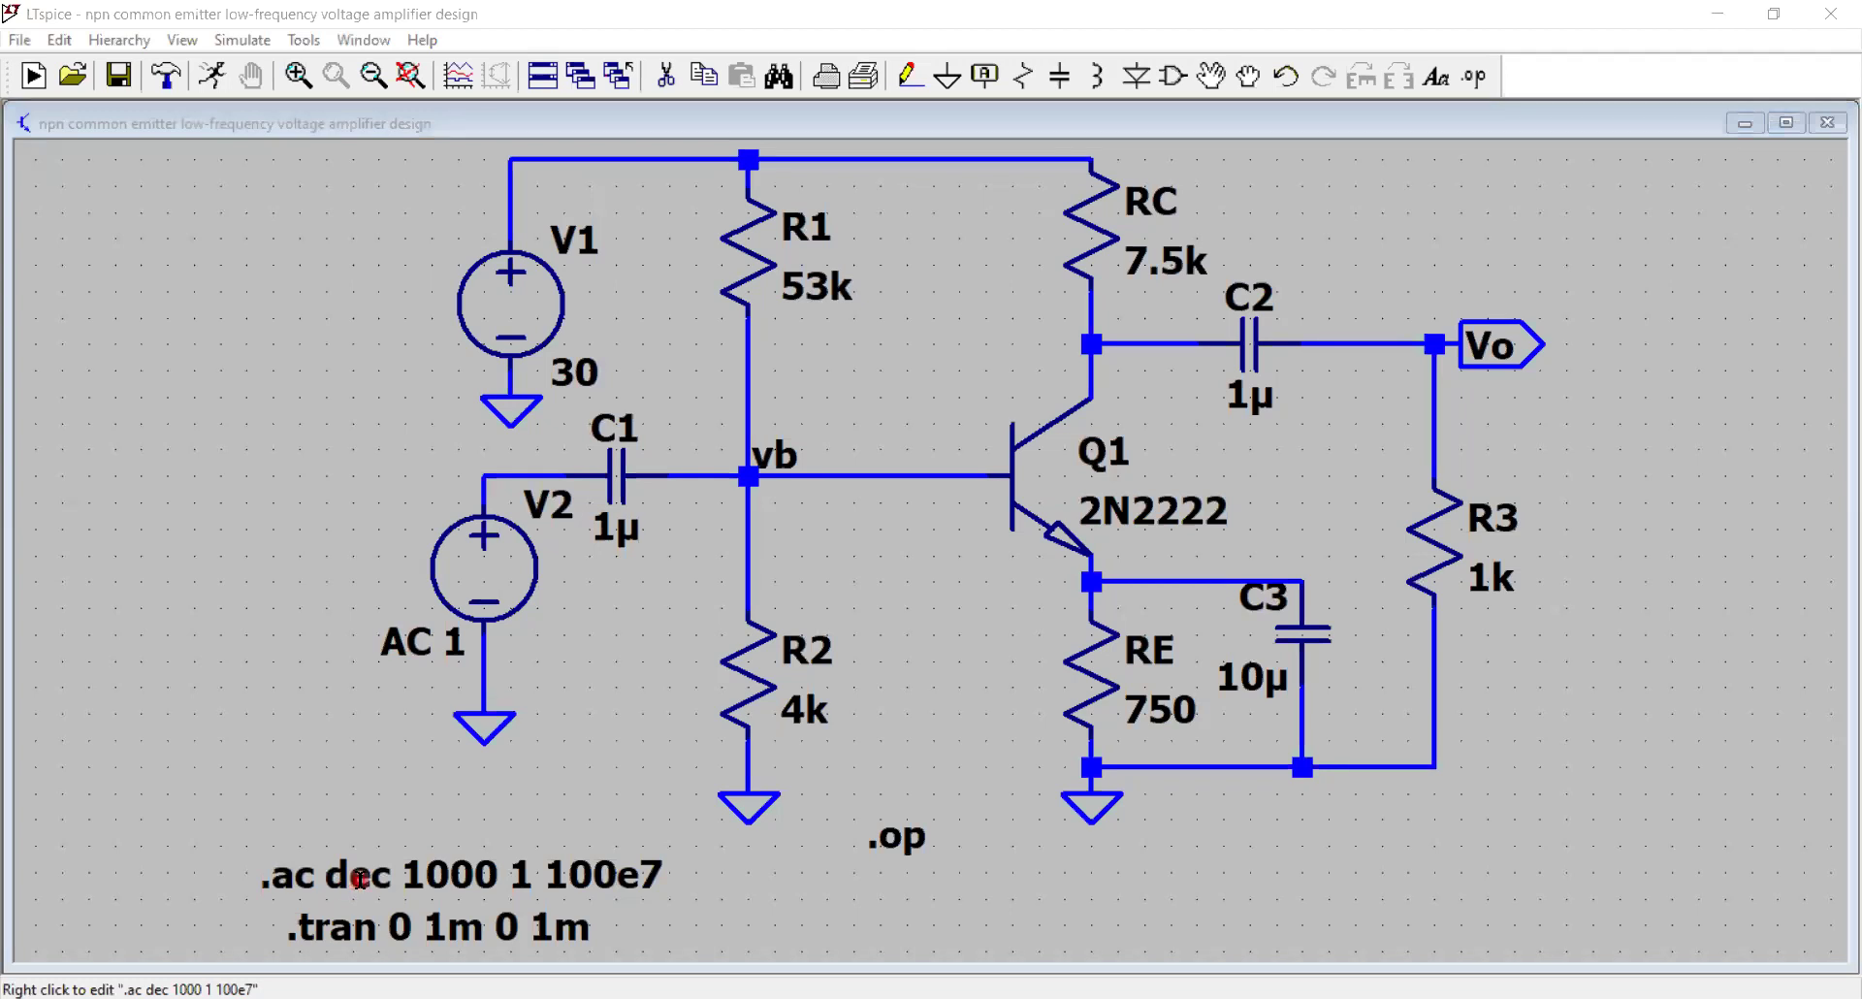
pyautogui.rightClick(359, 879)
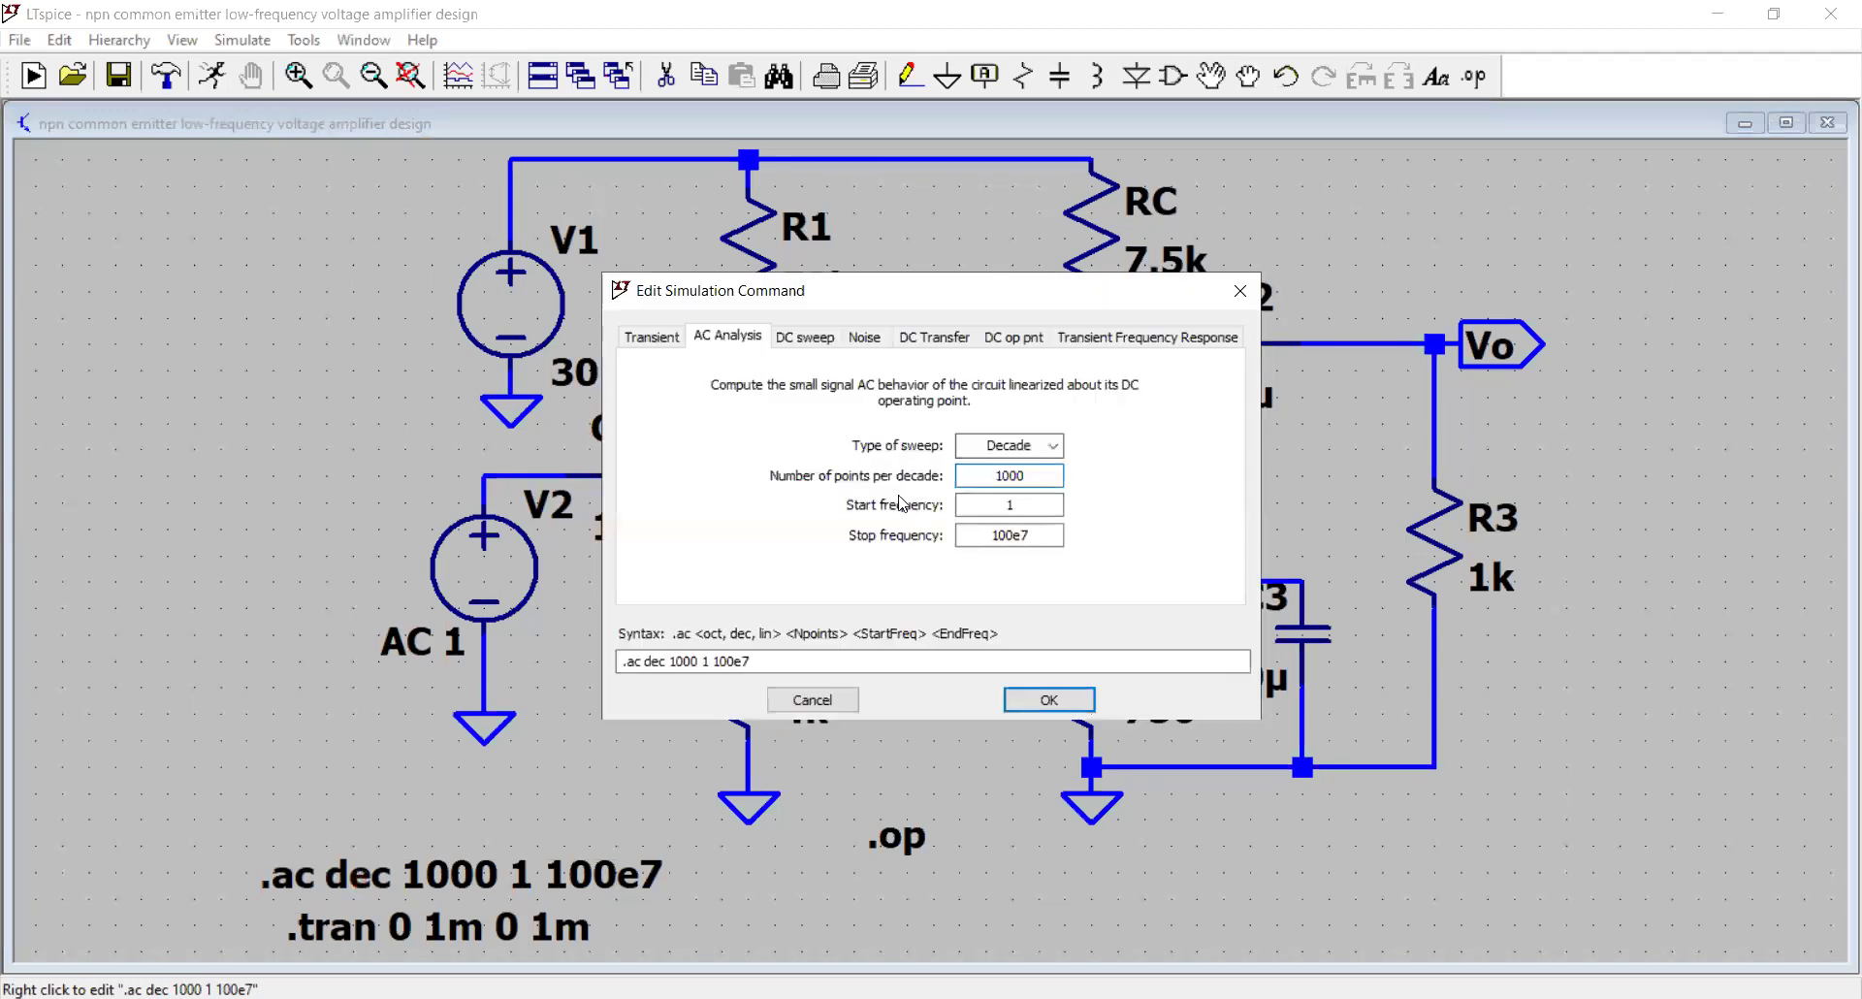
pyautogui.doubleClick(1024, 506)
pyautogui.click(1022, 543)
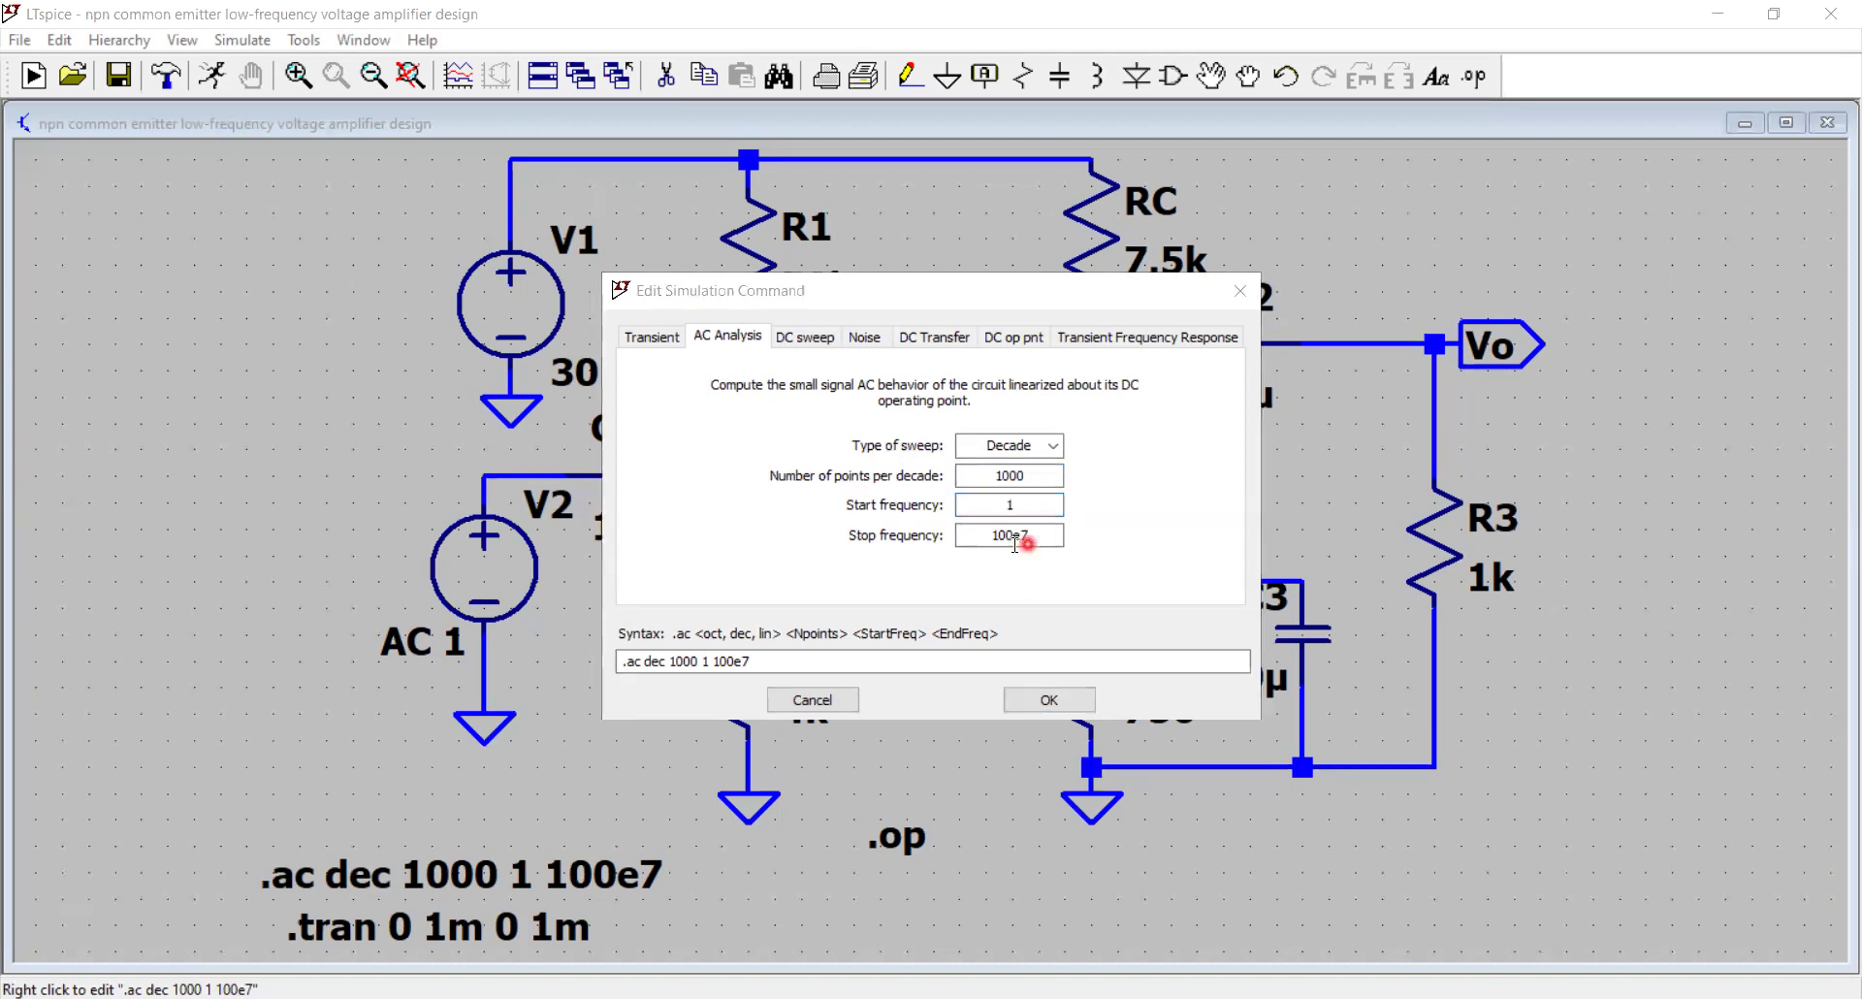
pyautogui.click(1032, 543)
pyautogui.click(1005, 535)
pyautogui.click(762, 658)
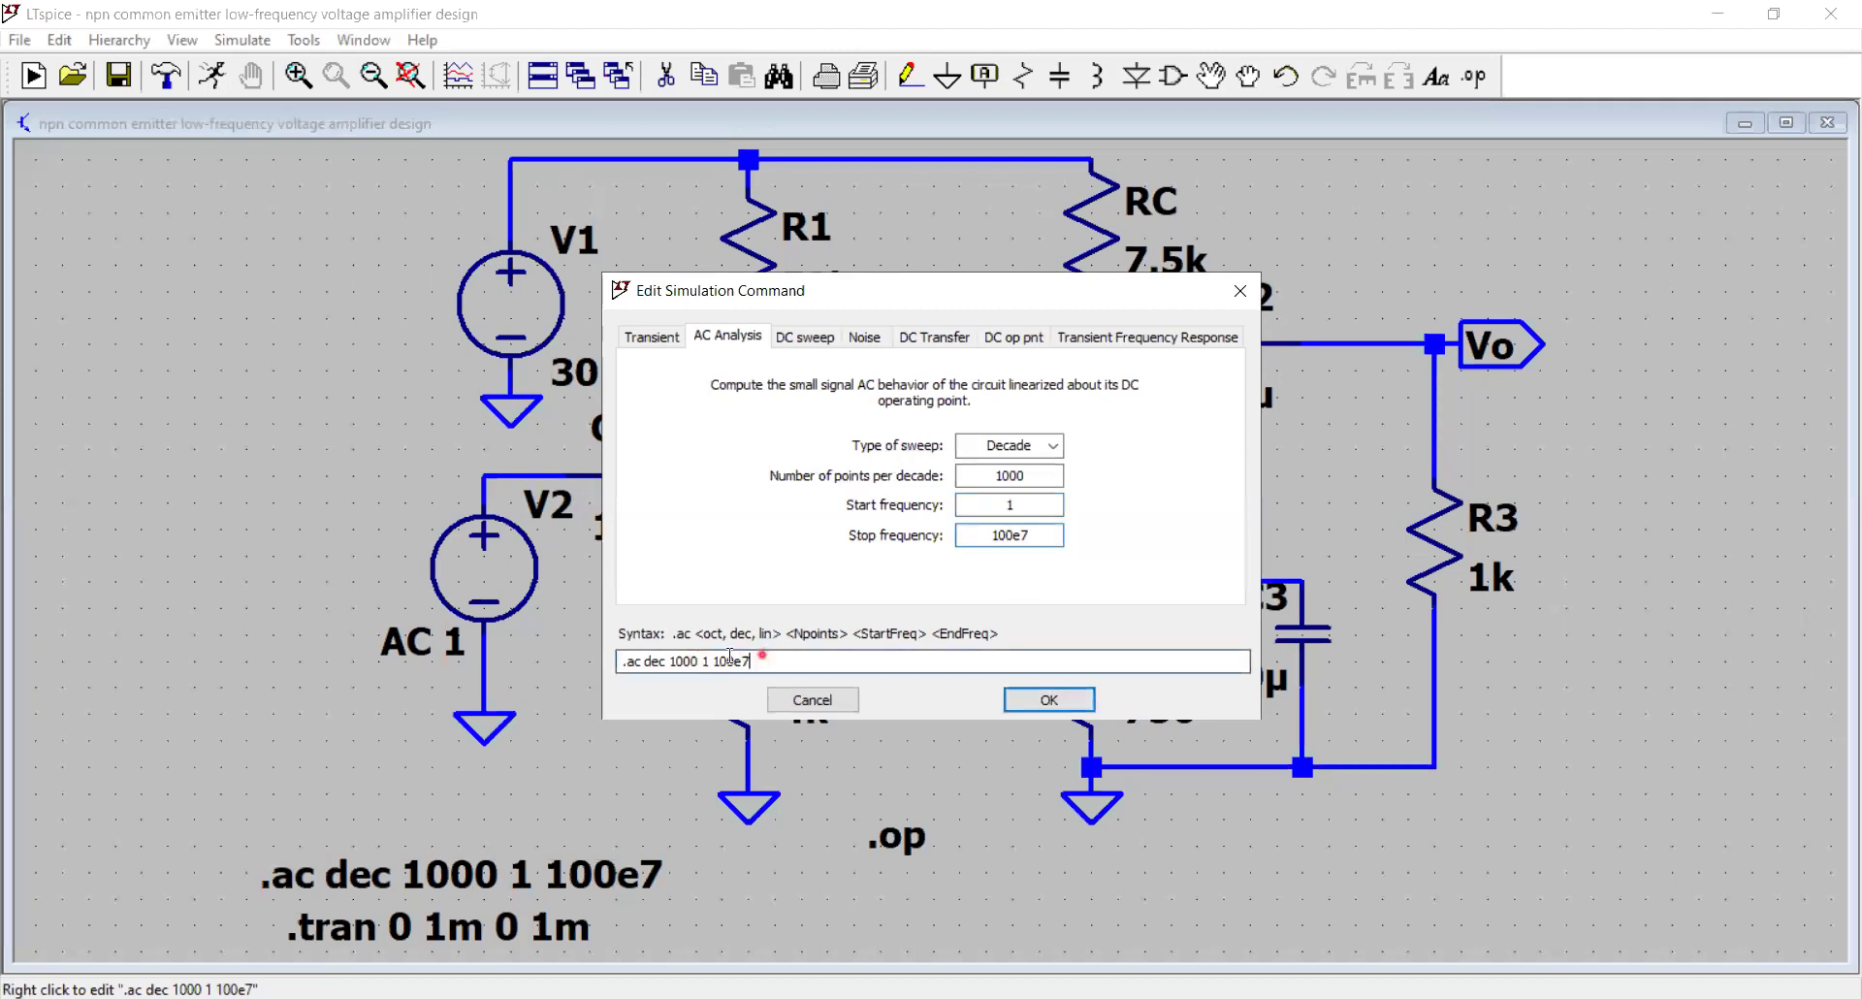
pyautogui.moveTo(731, 658); pyautogui.dragTo(582, 658)
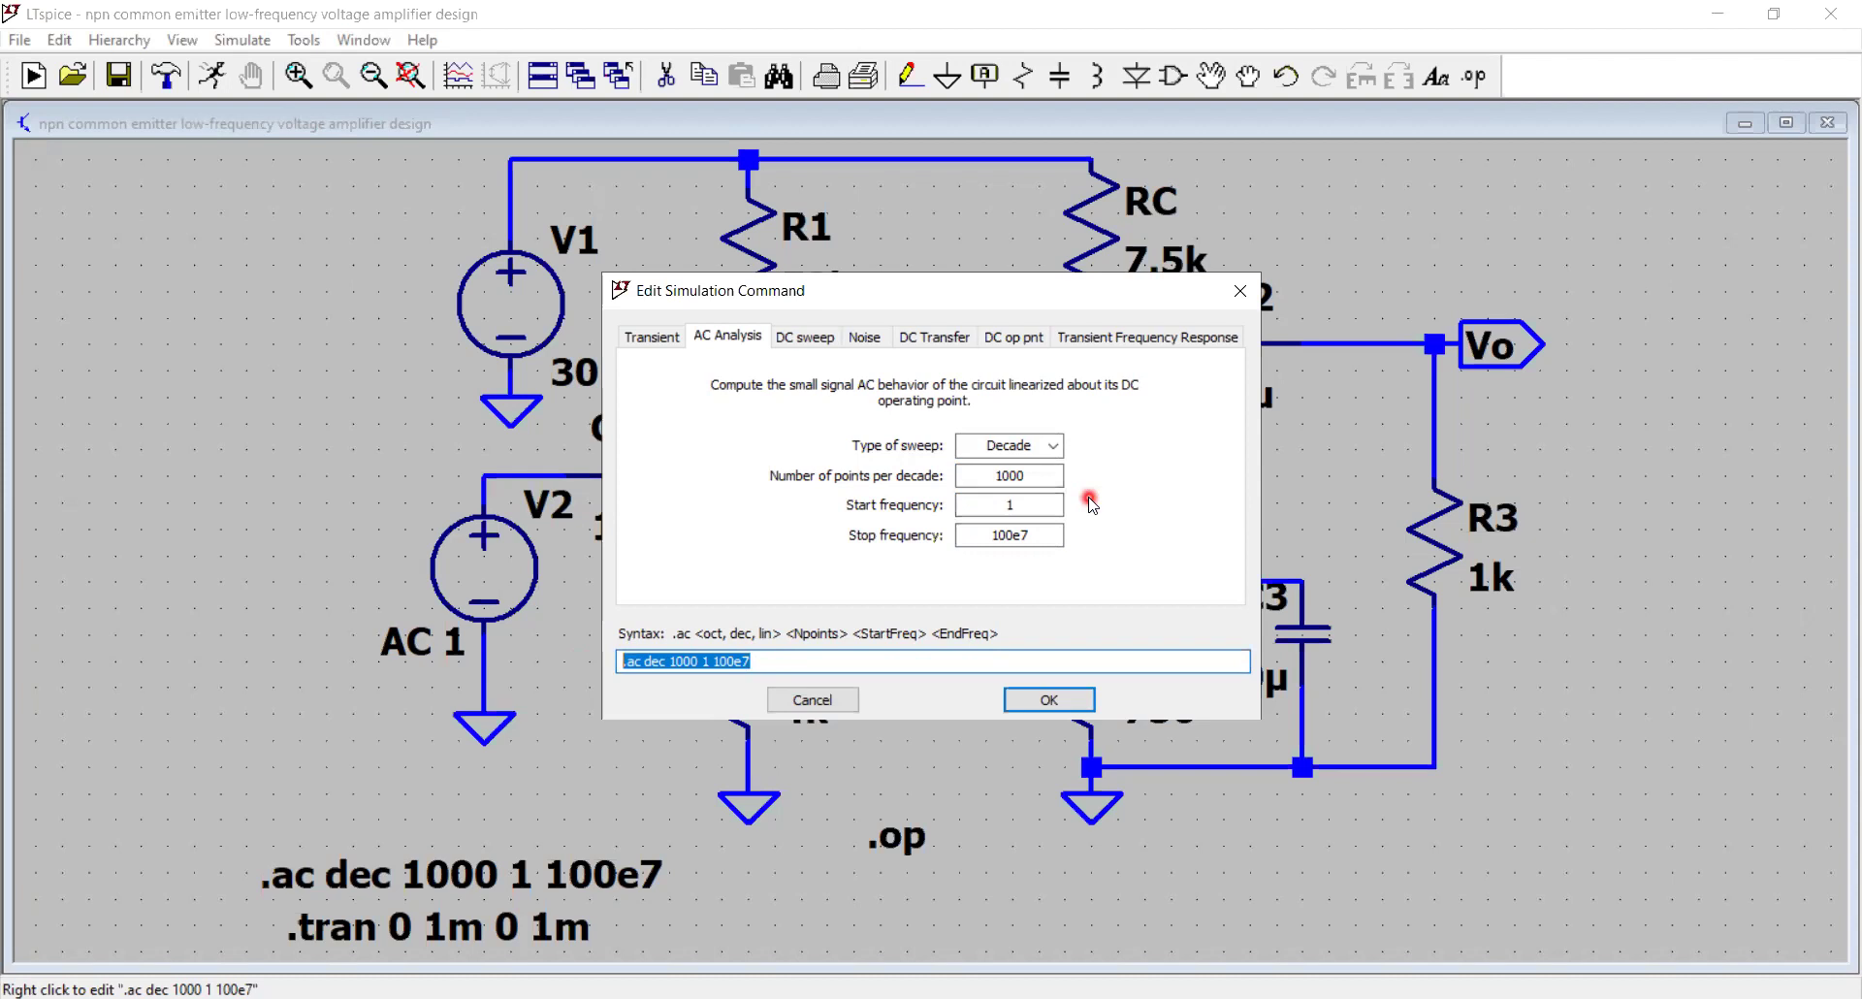
pyautogui.click(1053, 700)
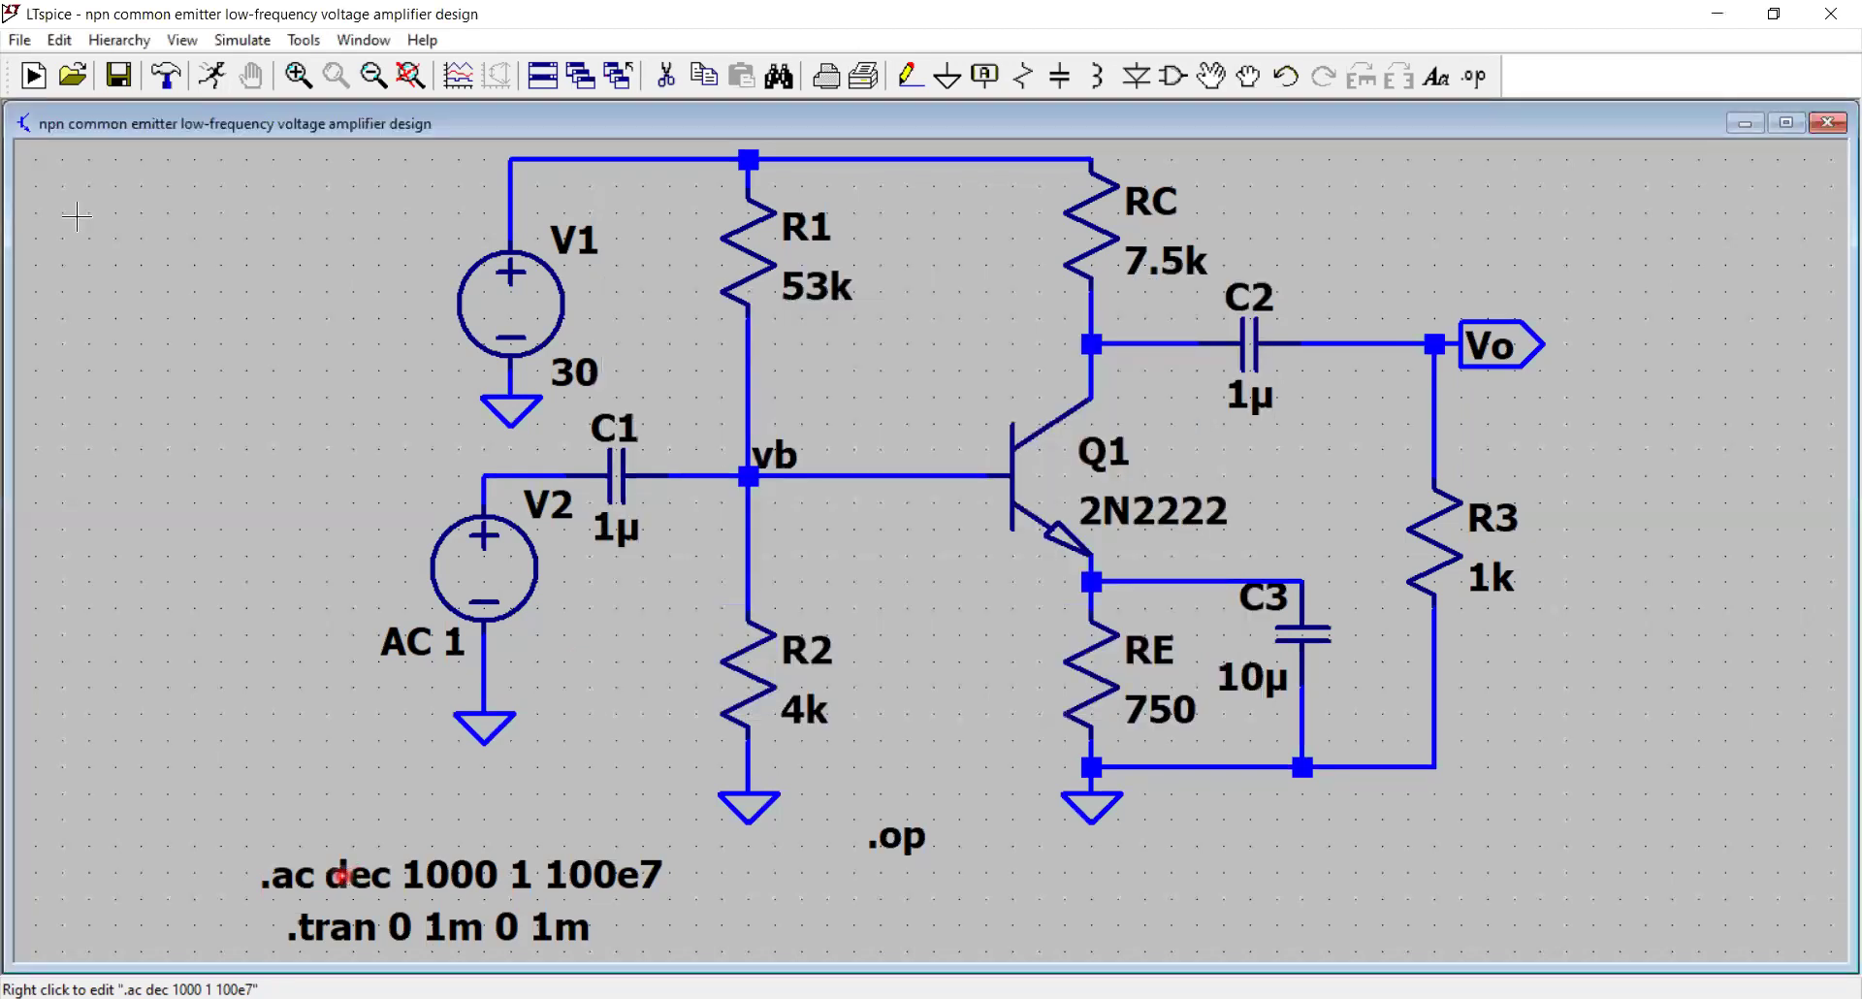
# Step: Run the simulation choosing the 'ac dec 1000 1 100e7' analysis
pyautogui.click(213, 78)
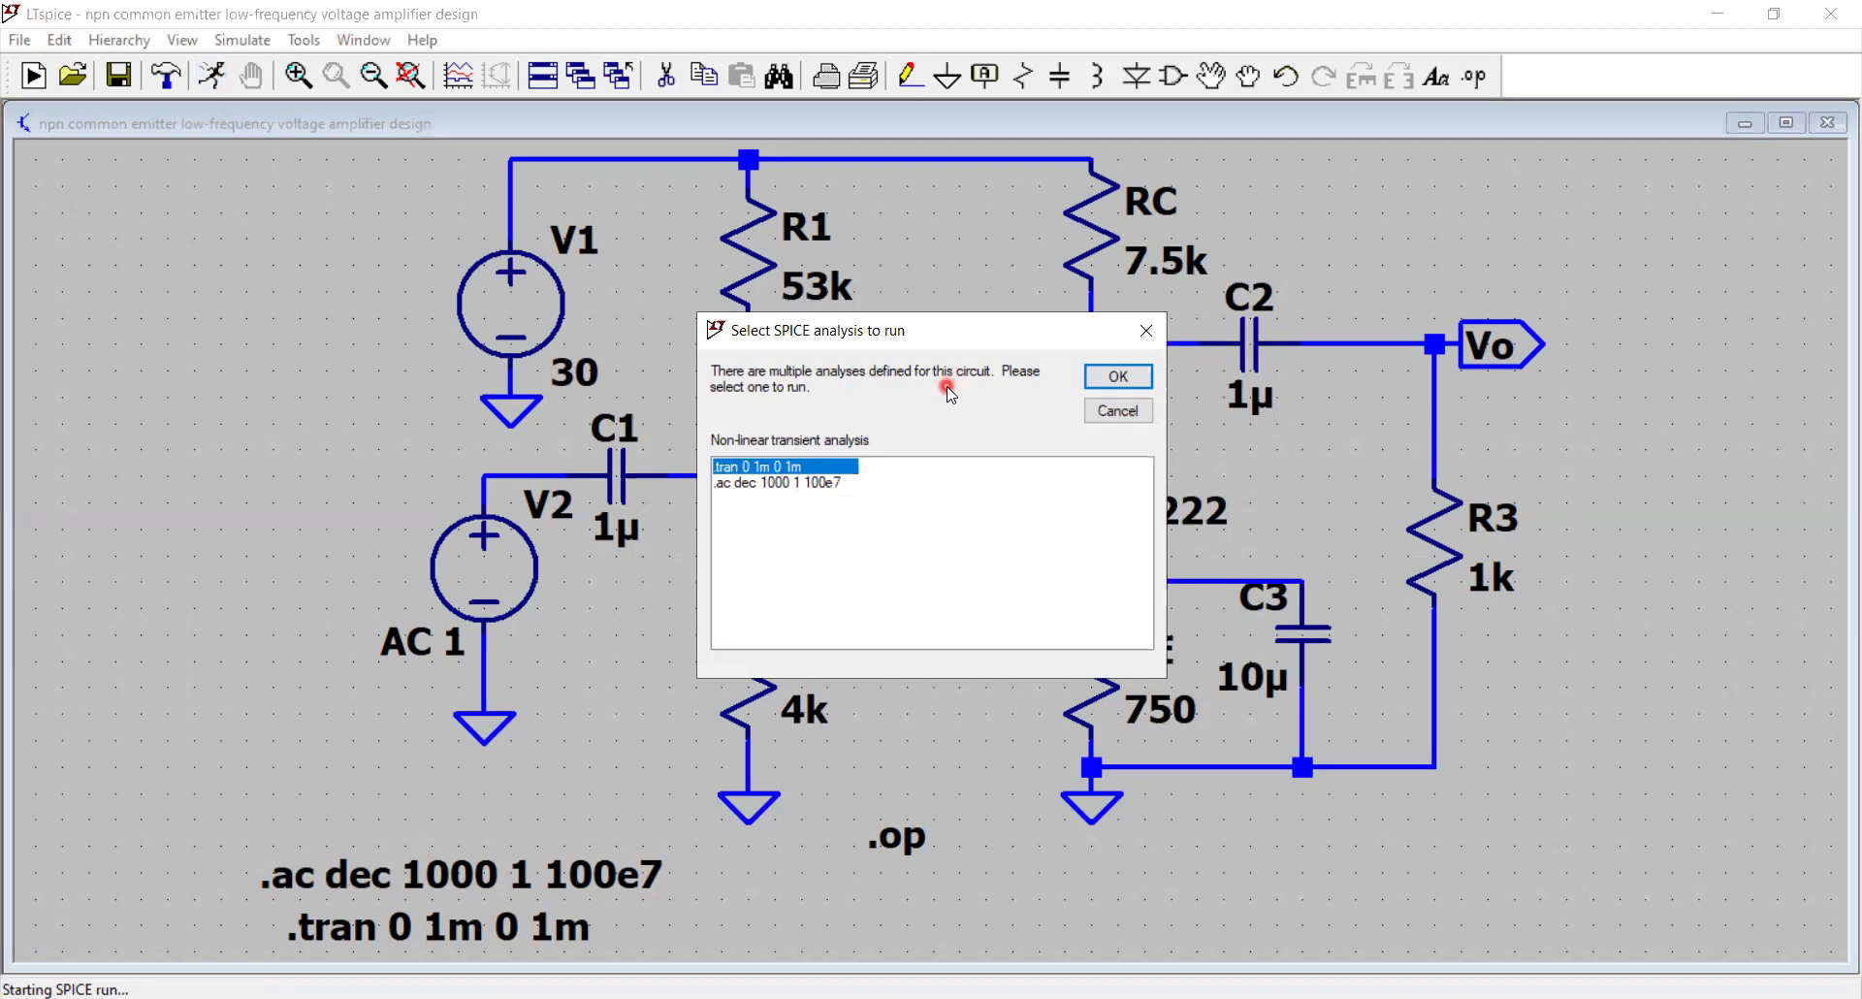
pyautogui.click(836, 481)
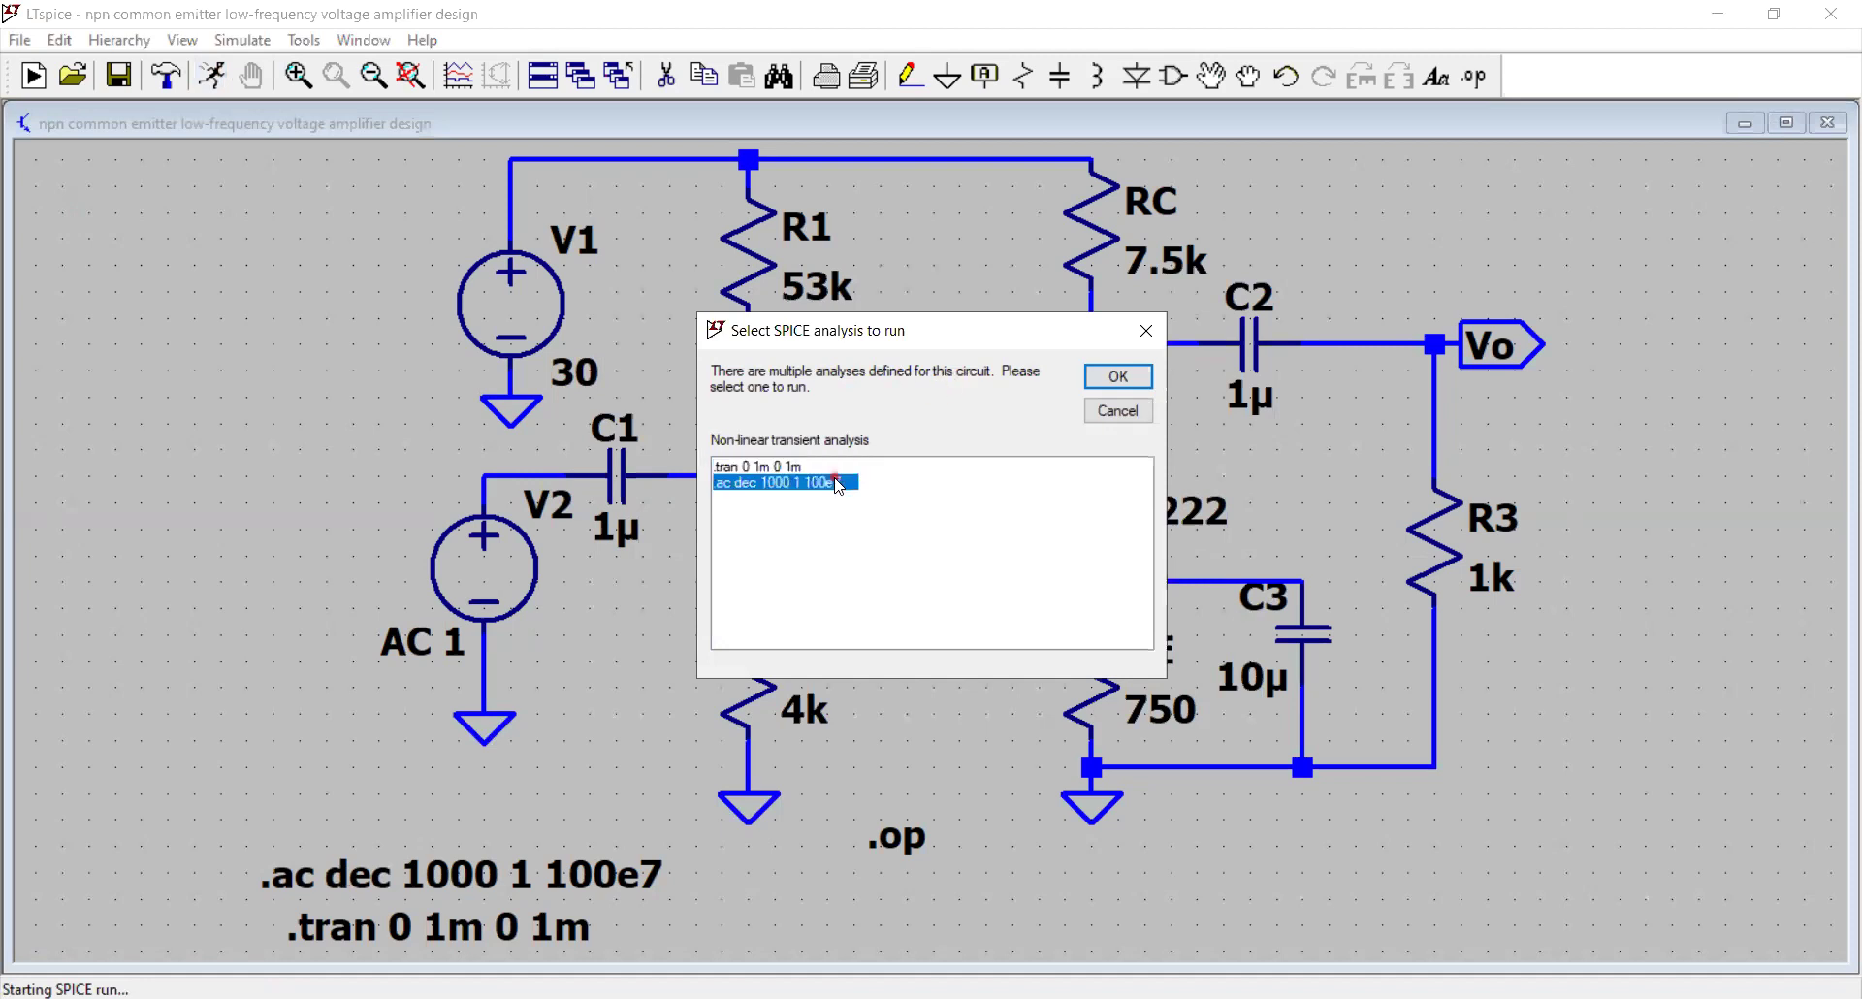
pyautogui.click(1130, 378)
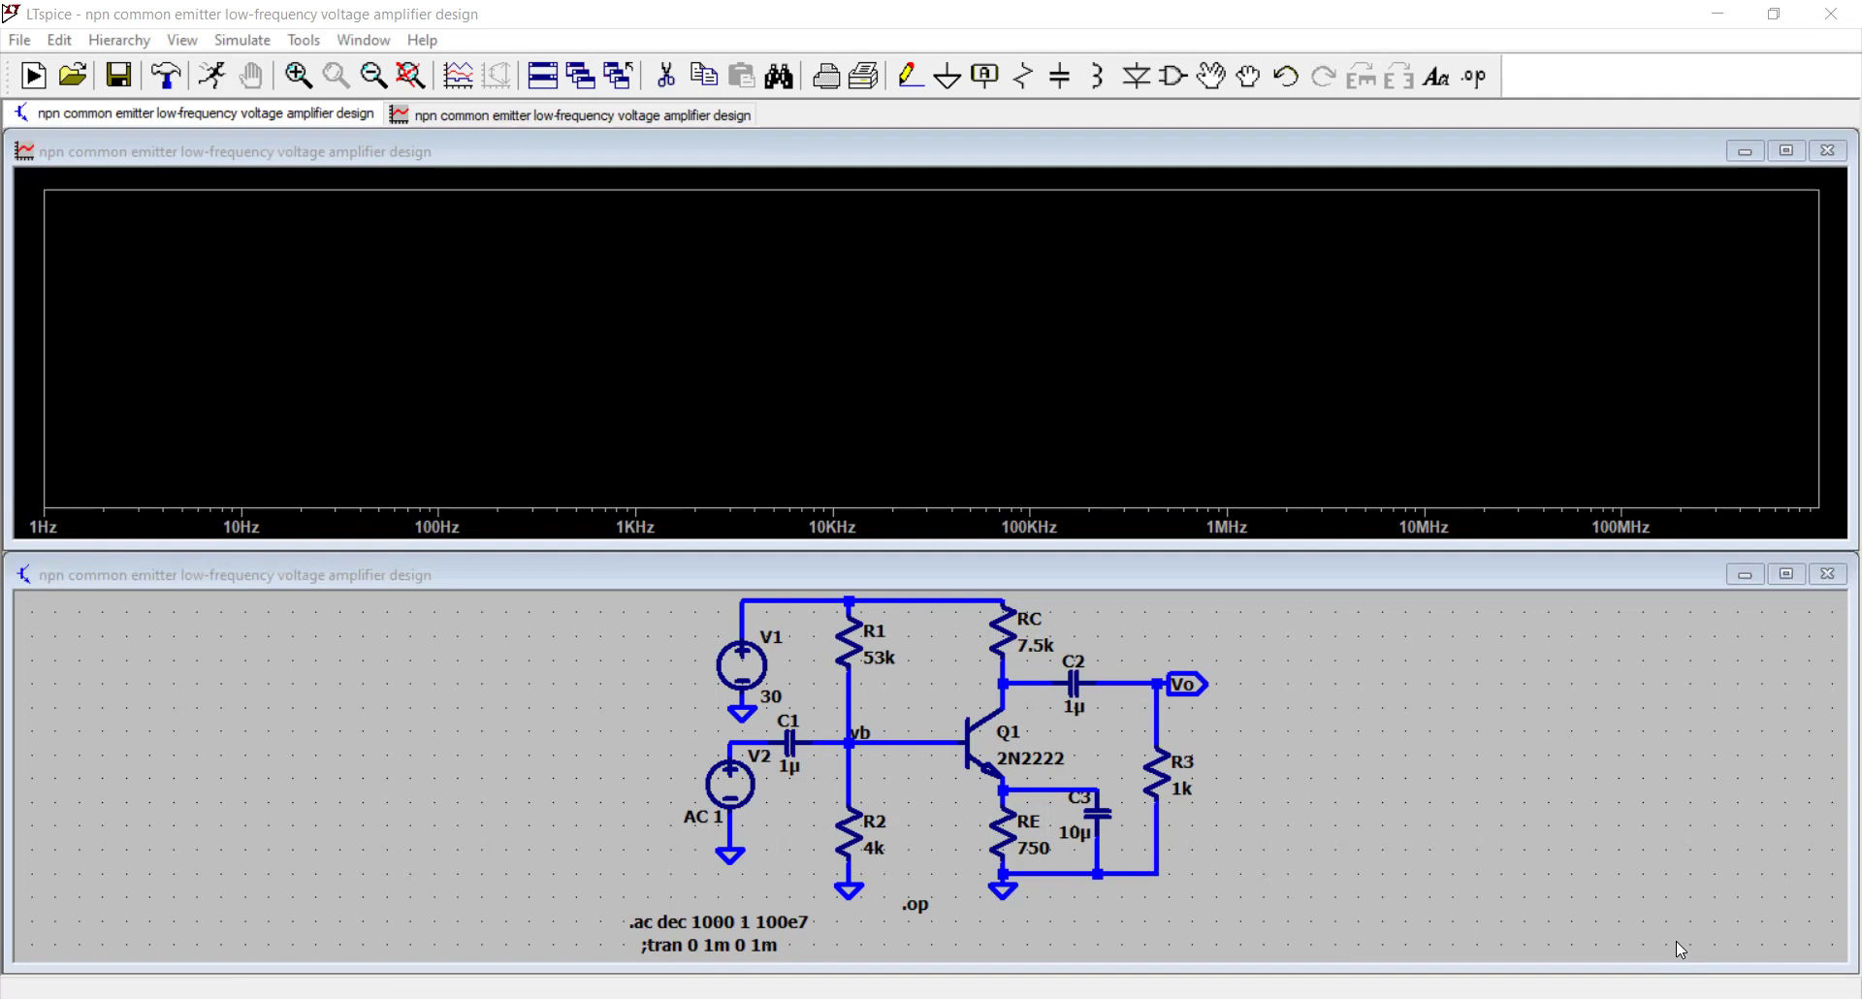
# Step: Plot V(vo) on the frequency plot to show its dB magnitude and phase
pyautogui.click(1141, 680)
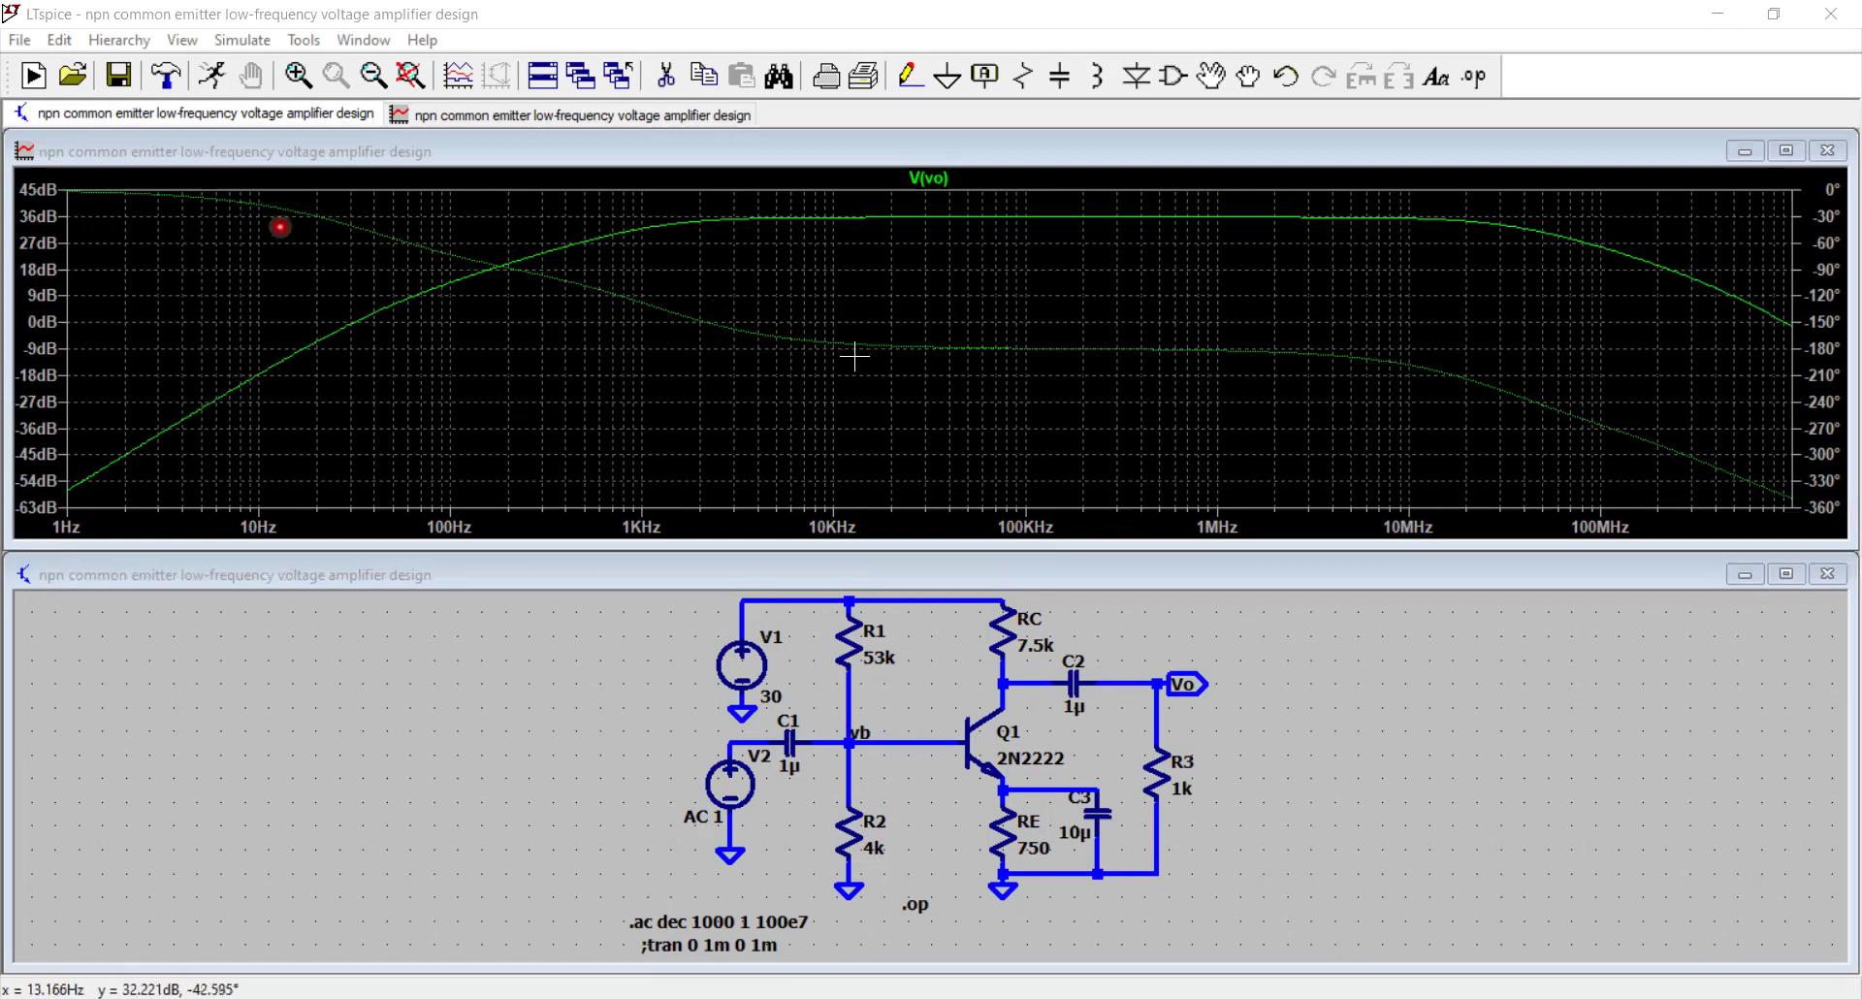
# Step: Switch the V(vo) magnitude axis from decibels to a linear scale in volts
pyautogui.click(45, 321)
pyautogui.click(988, 502)
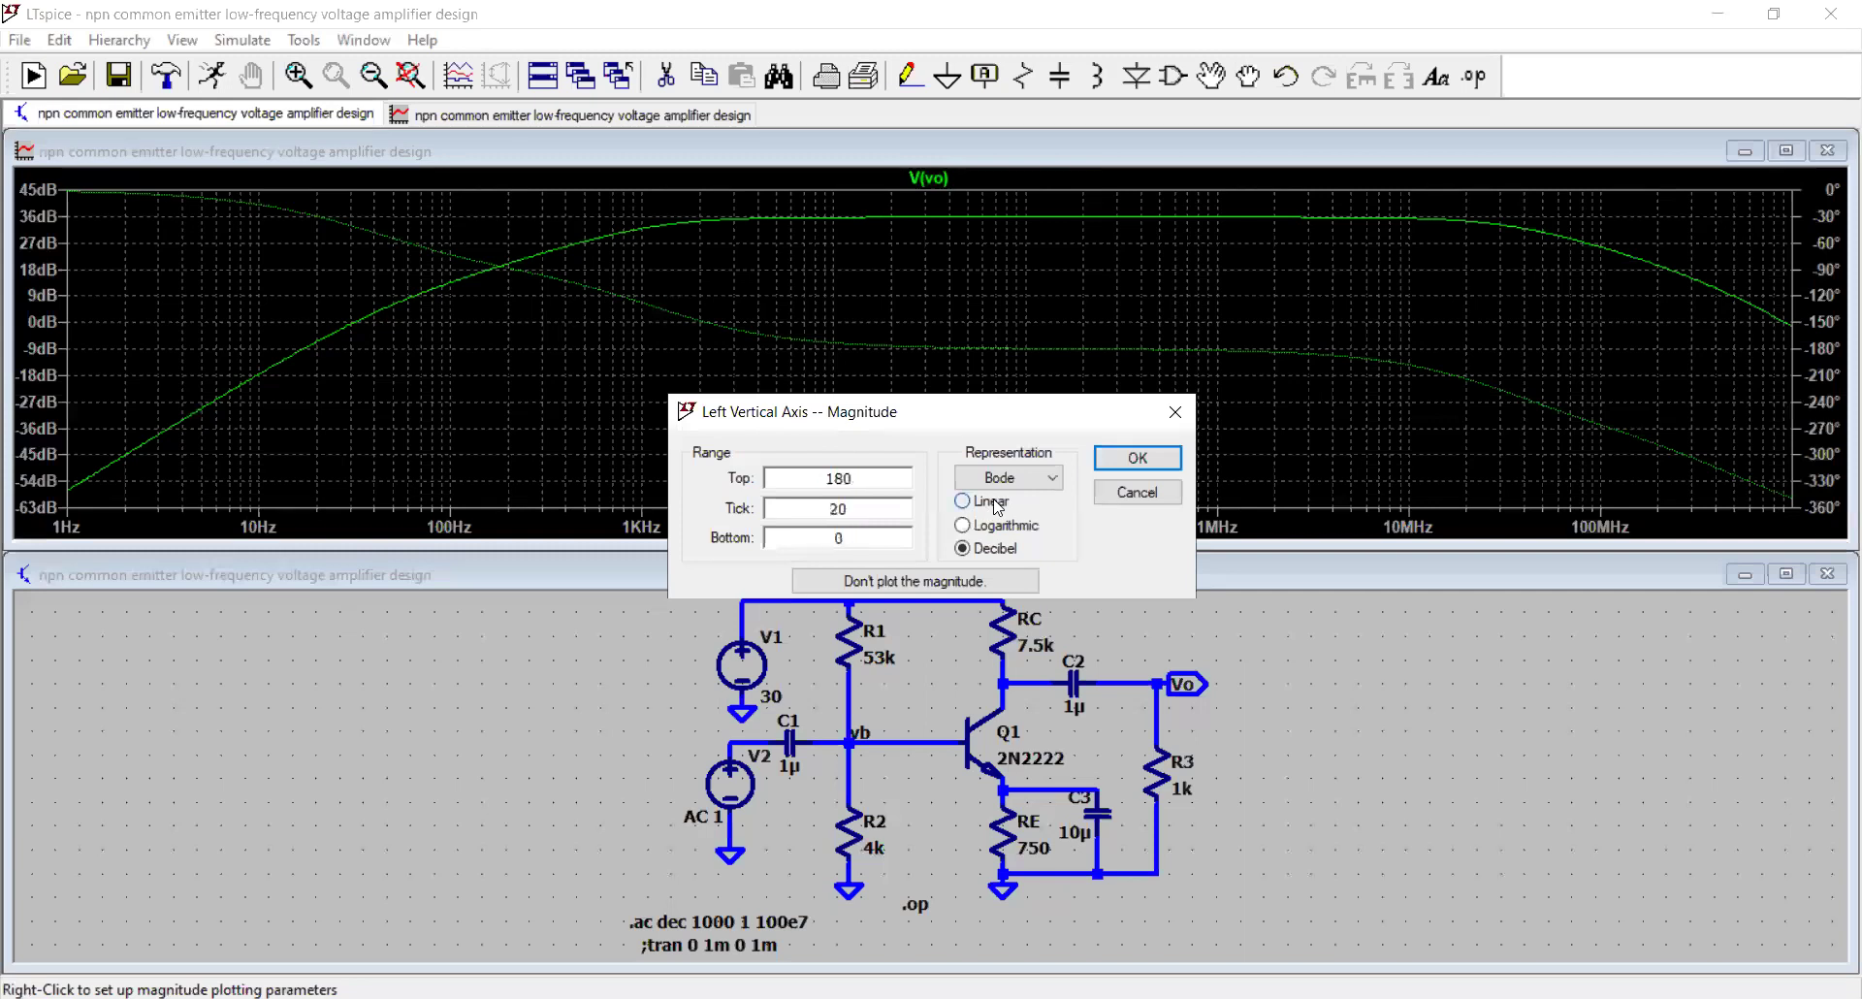
pyautogui.click(1138, 457)
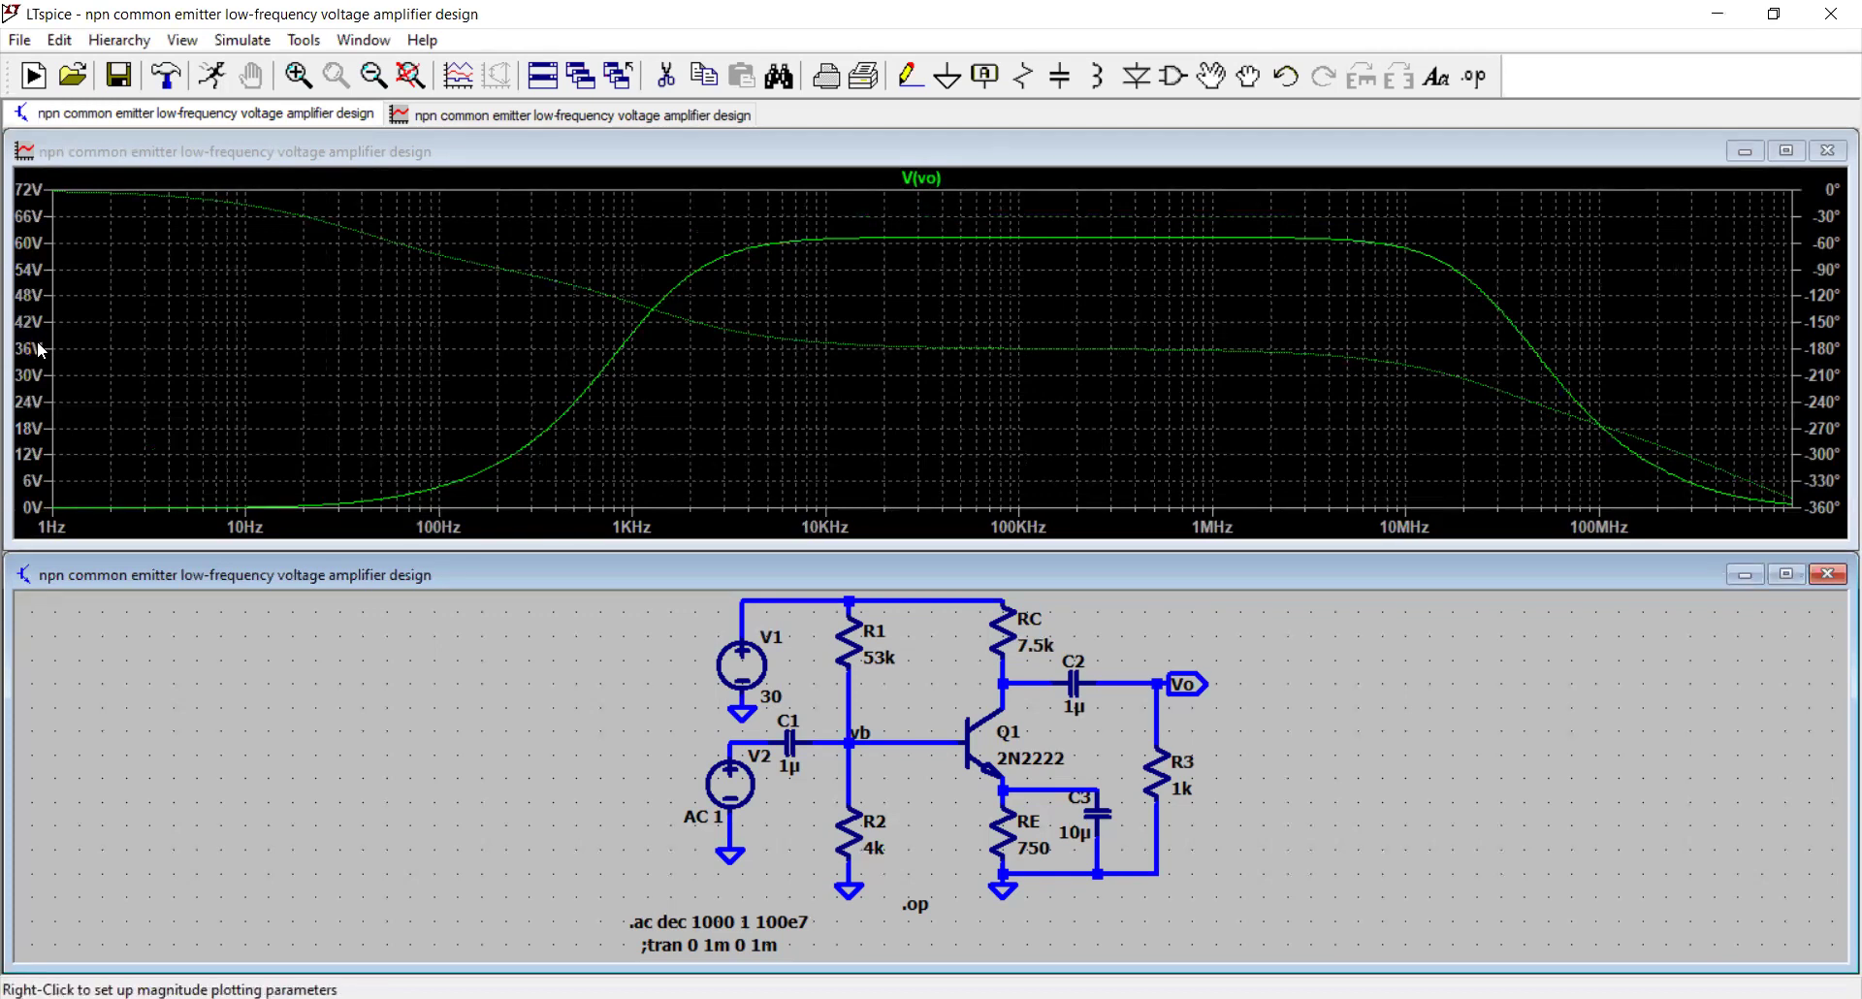
# Step: Set the V(vo) magnitude axis back to Decibel after briefly trying Logarithmic
pyautogui.rightClick(41, 349)
pyautogui.click(990, 528)
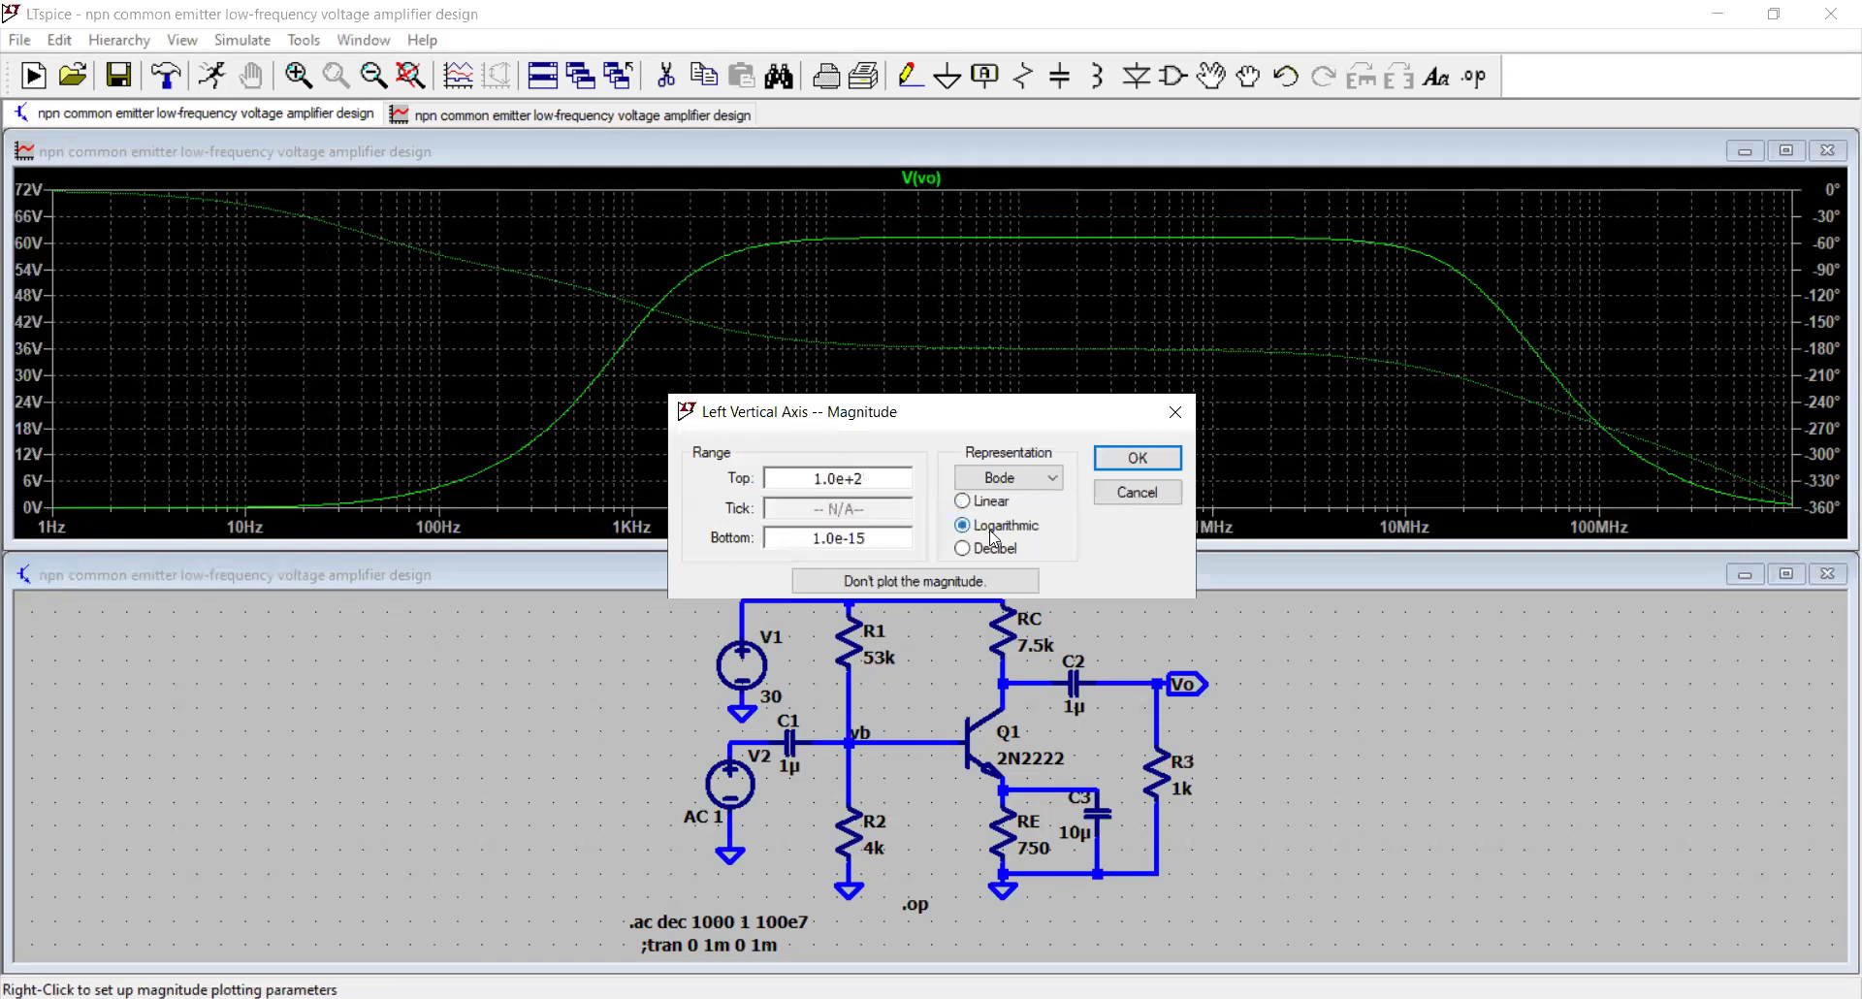
pyautogui.click(996, 549)
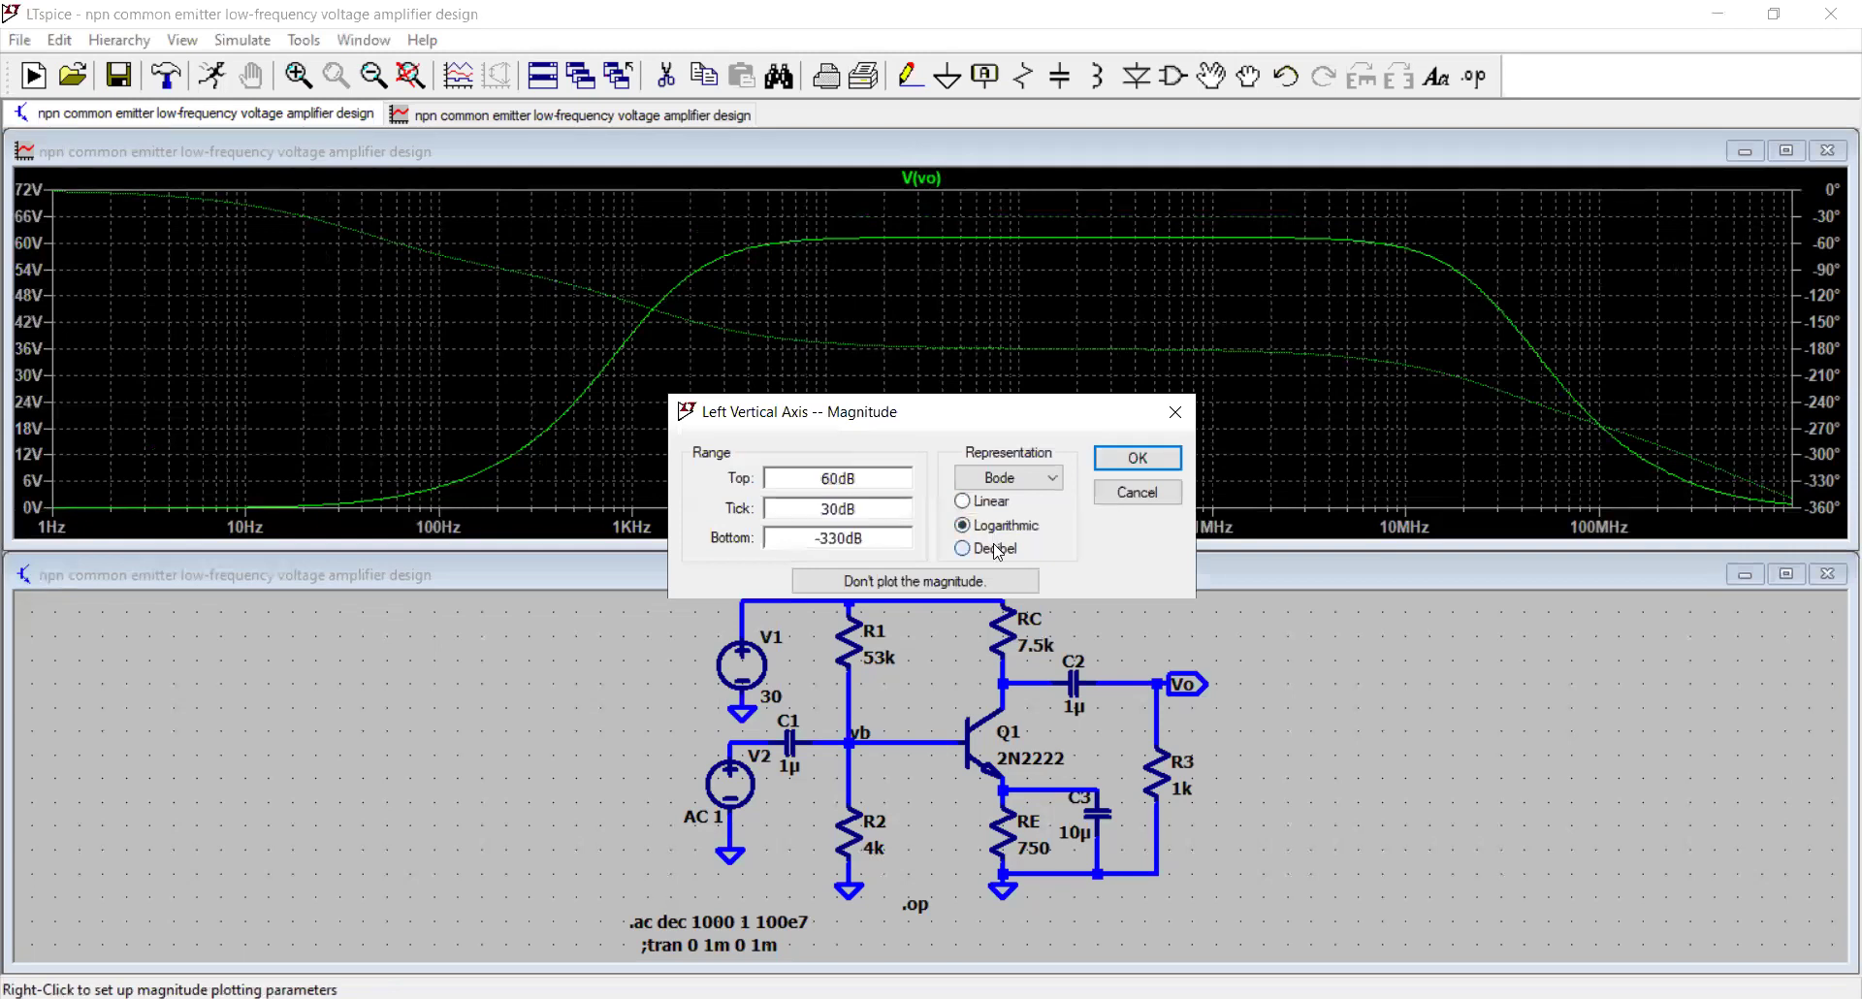
pyautogui.click(1113, 466)
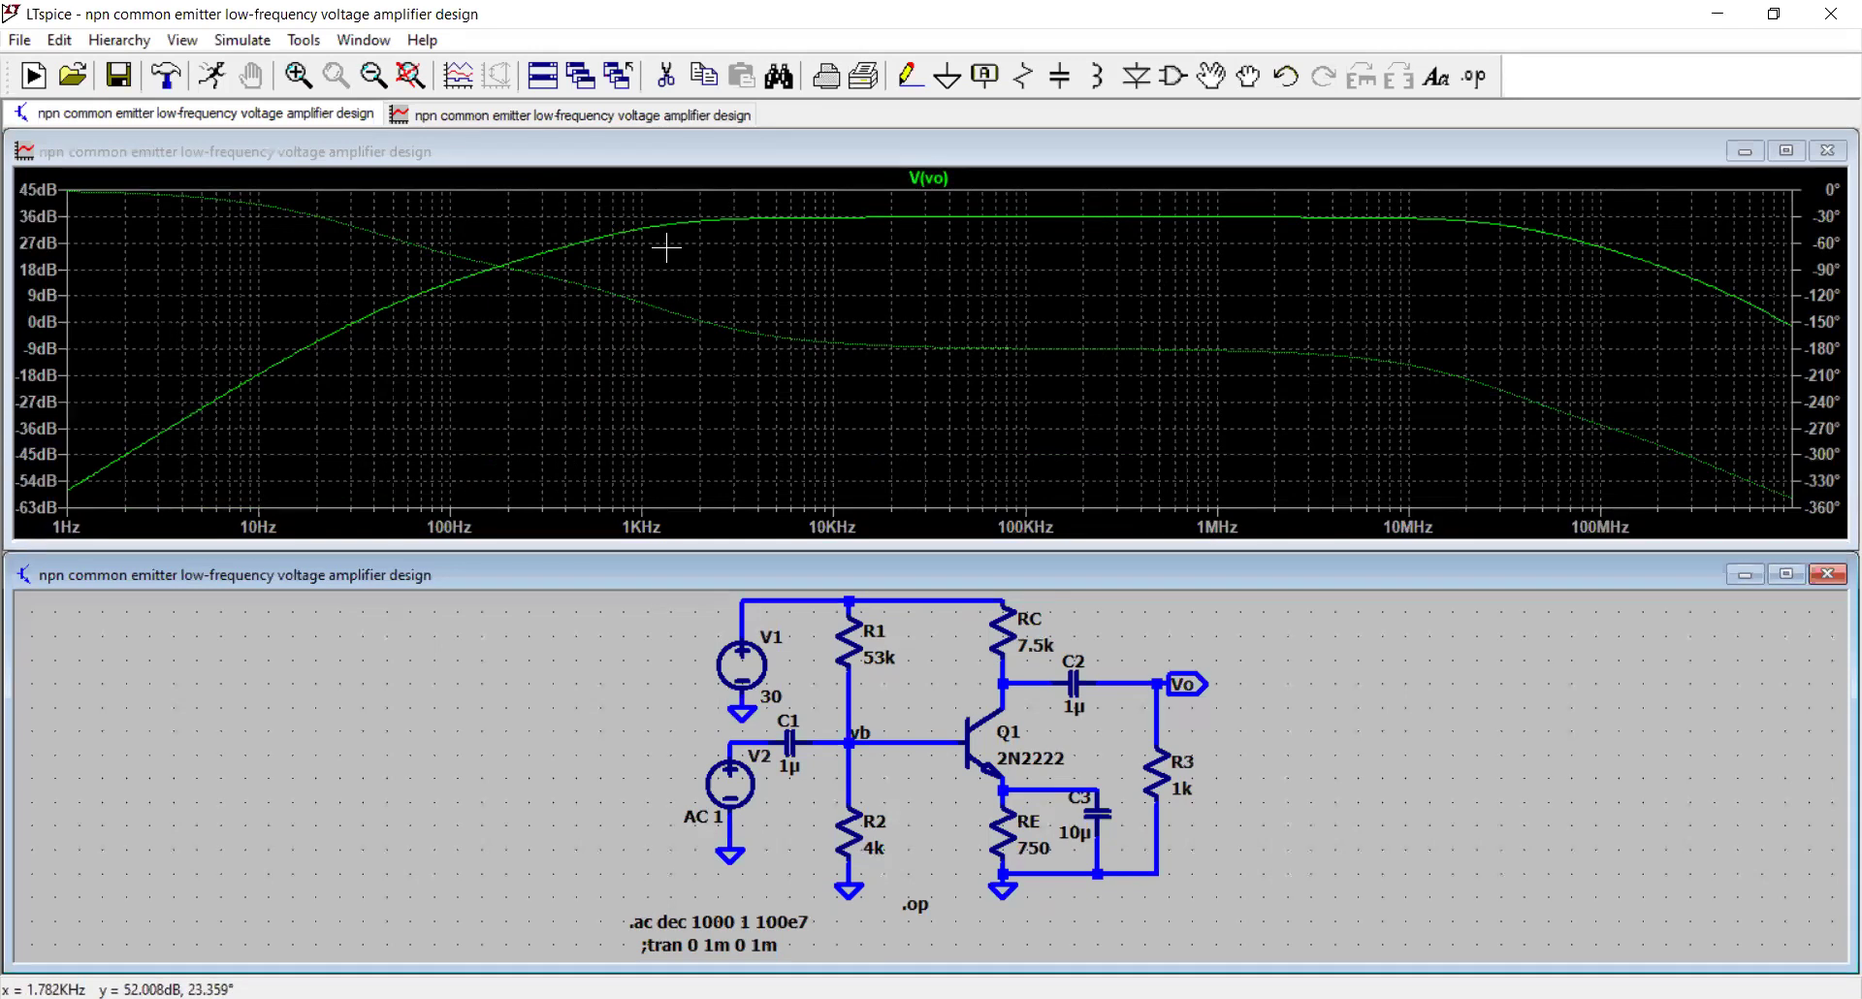
pyautogui.click(1338, 271)
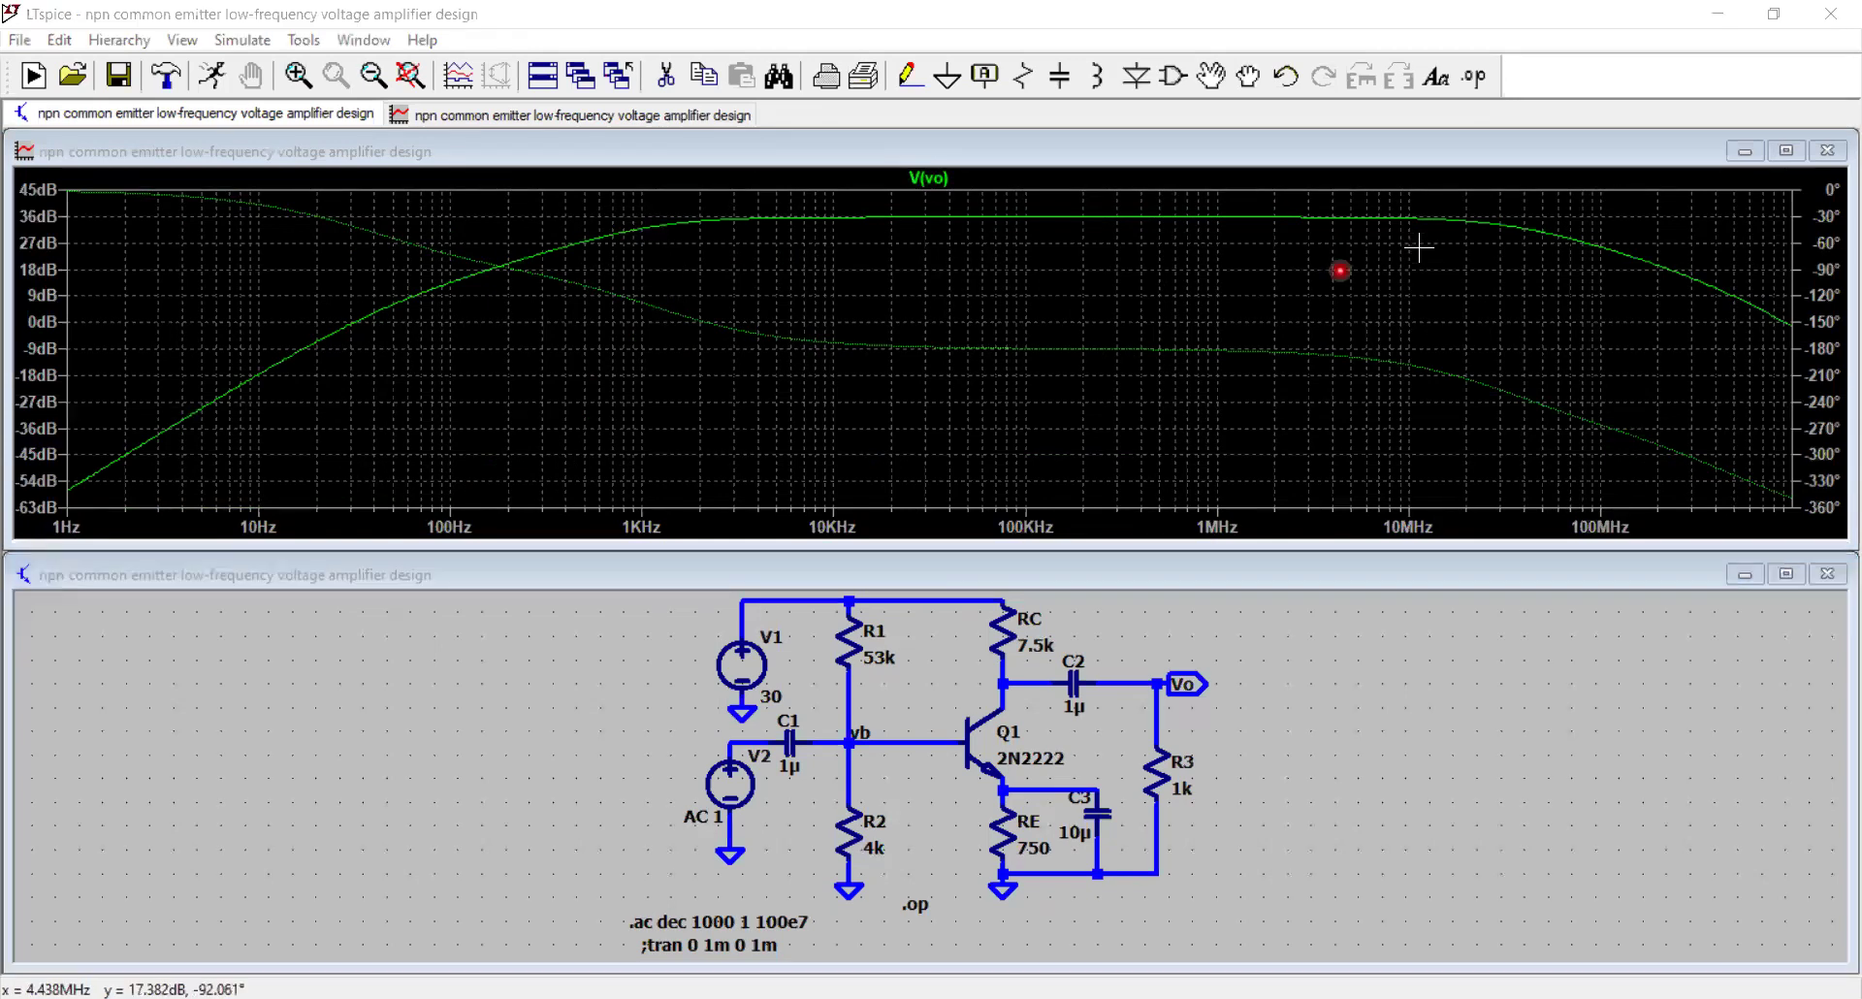
# Step: Change C3's capacitance to 0.1µ and rerun the AC simulation
pyautogui.rightClick(1102, 811)
pyautogui.click(1042, 467)
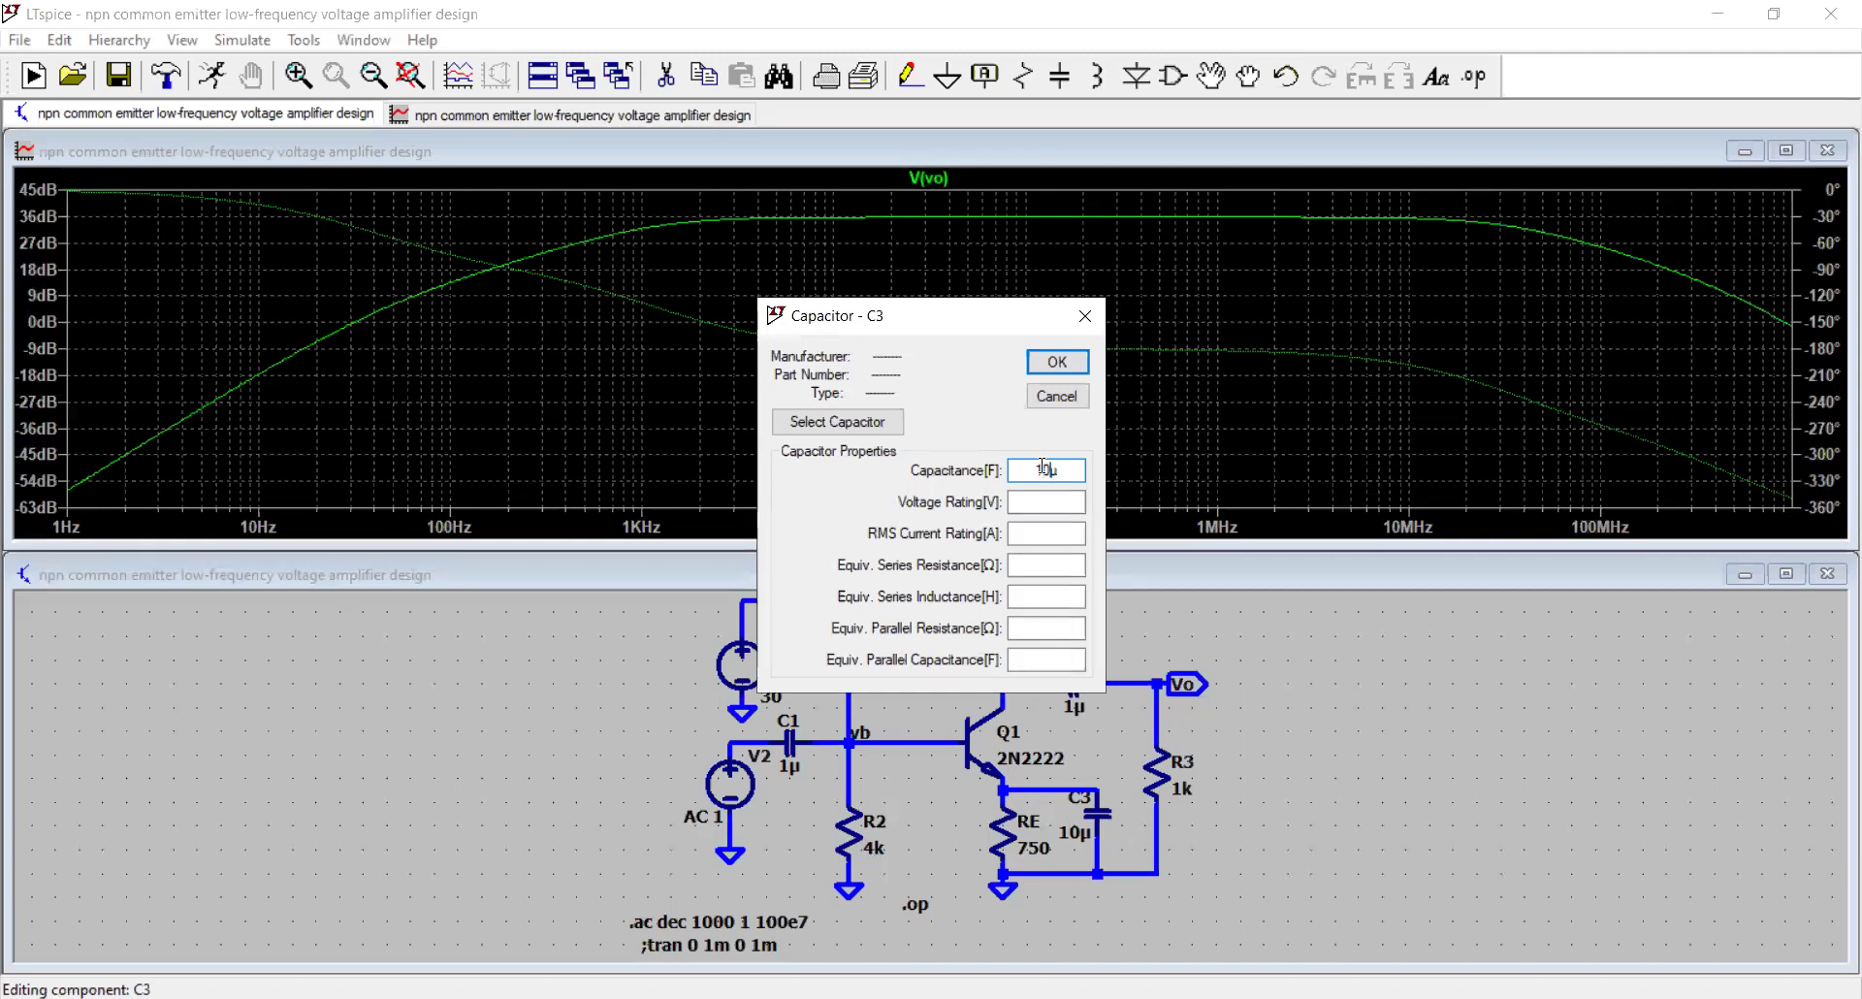
pyautogui.press('BackSpace')
pyautogui.write('0.1')
pyautogui.click(1074, 366)
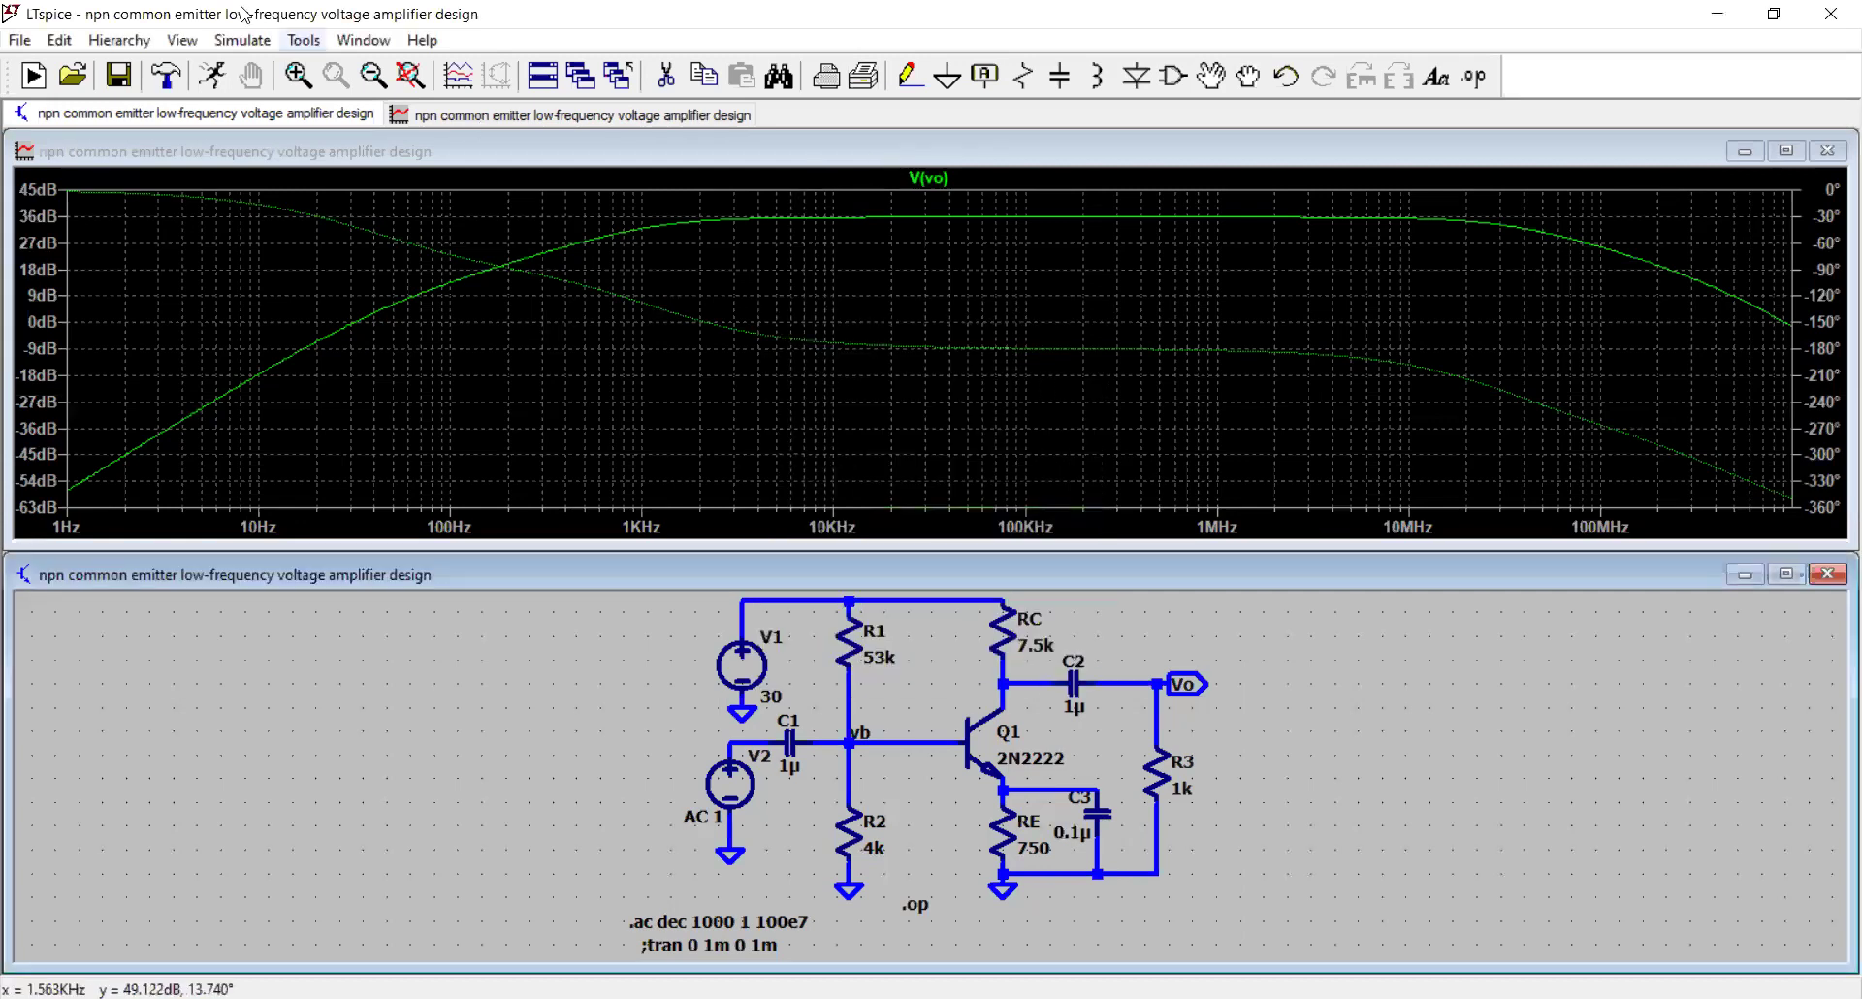
pyautogui.click(211, 83)
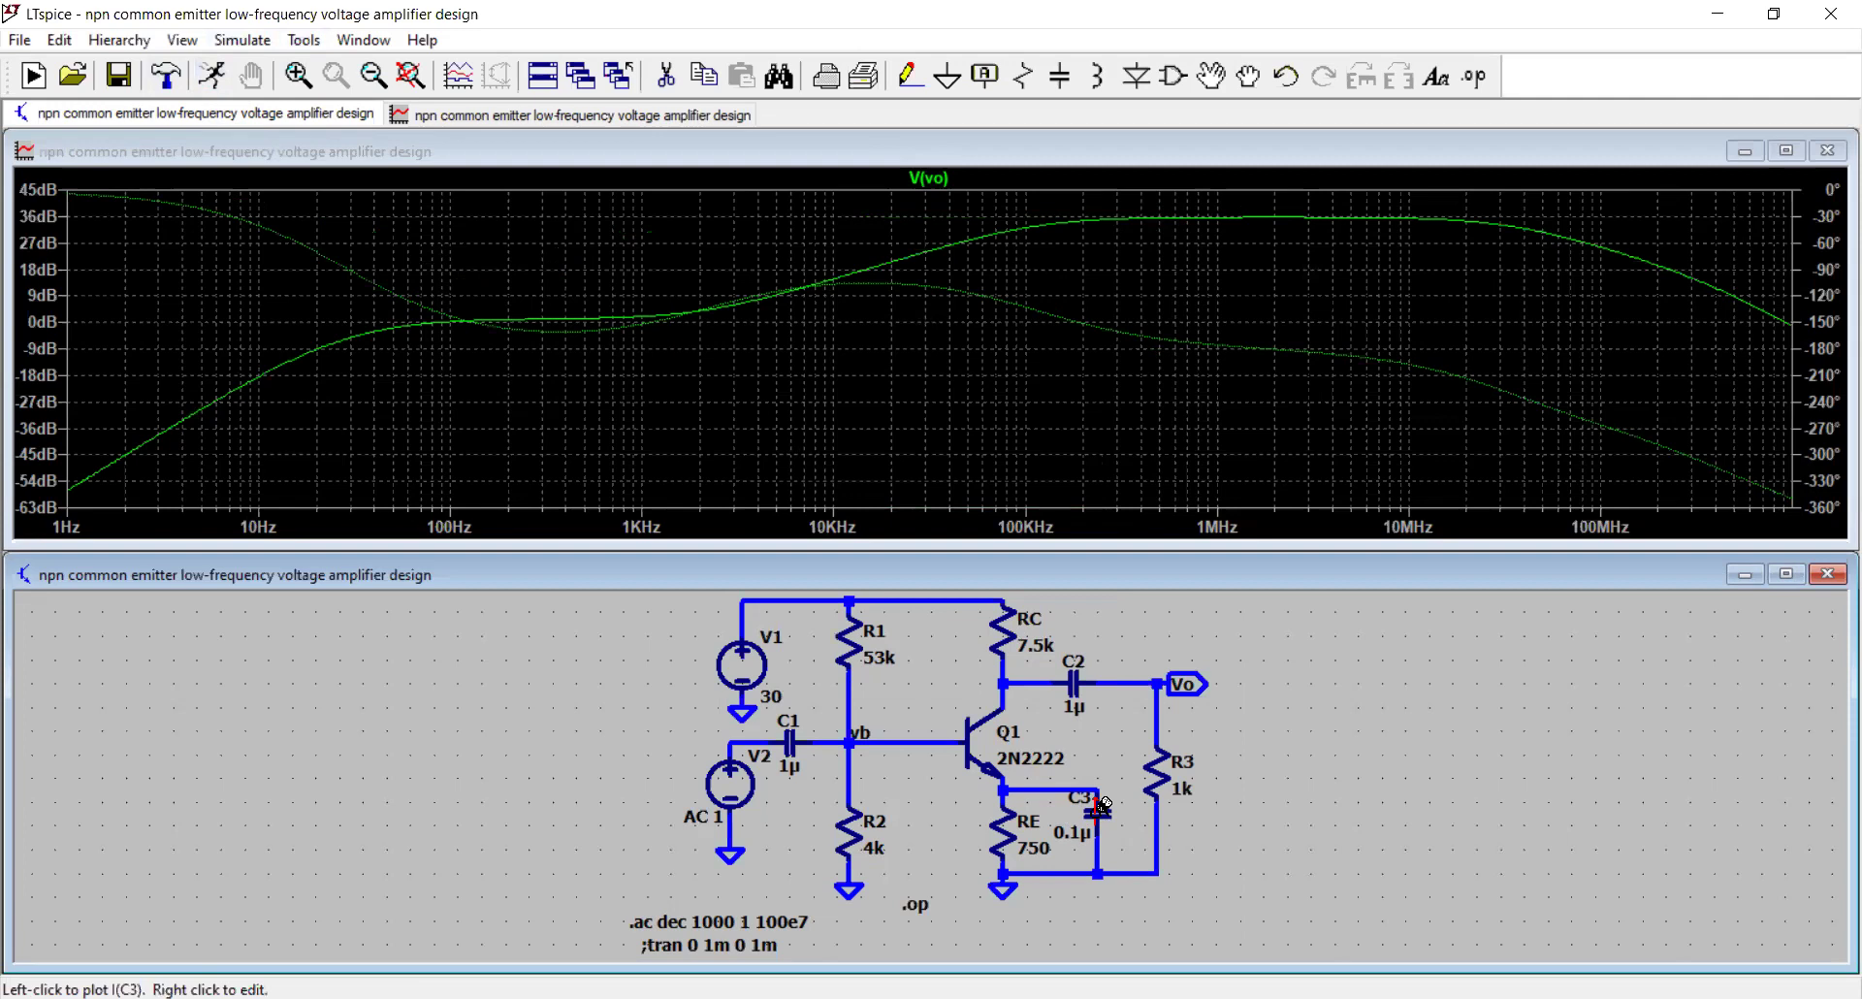
# Step: Change C3's capacitance to 100µ and rerun the AC simulation
pyautogui.rightClick(1103, 805)
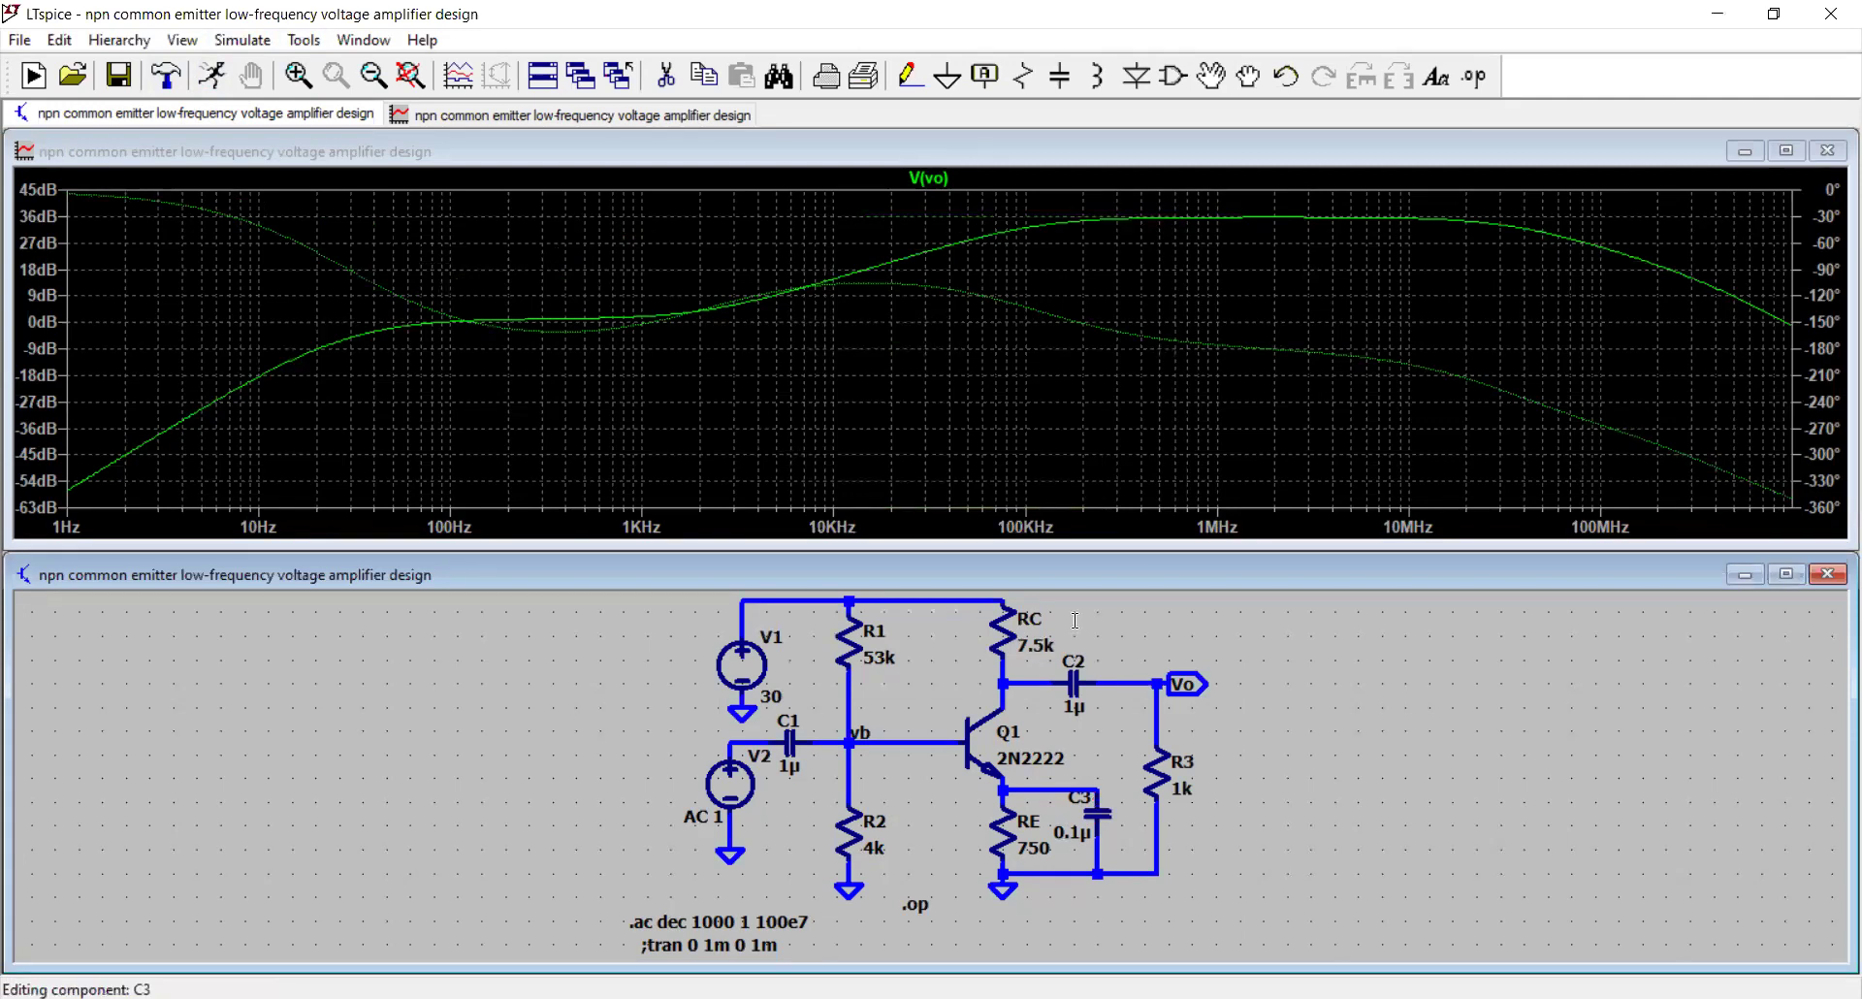
pyautogui.click(1056, 470)
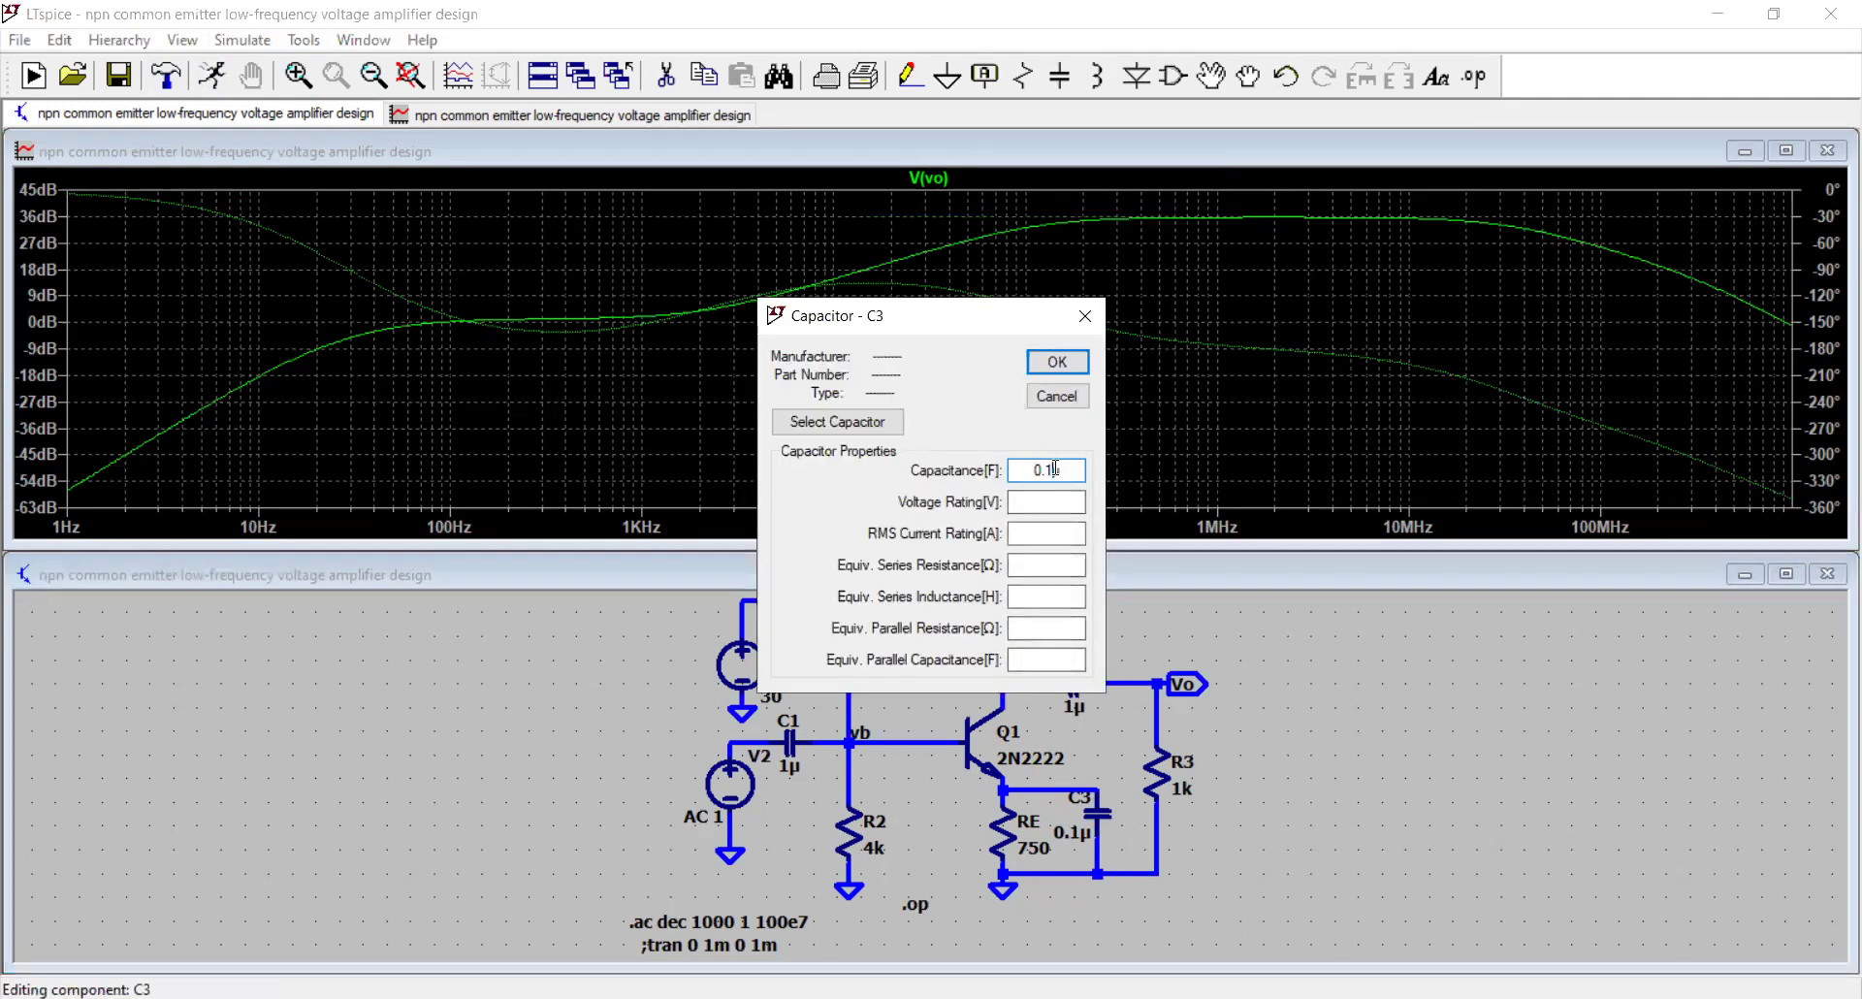
pyautogui.press('BackSpace')
pyautogui.press('BackSpace')
pyautogui.write('100')
pyautogui.press('Return')
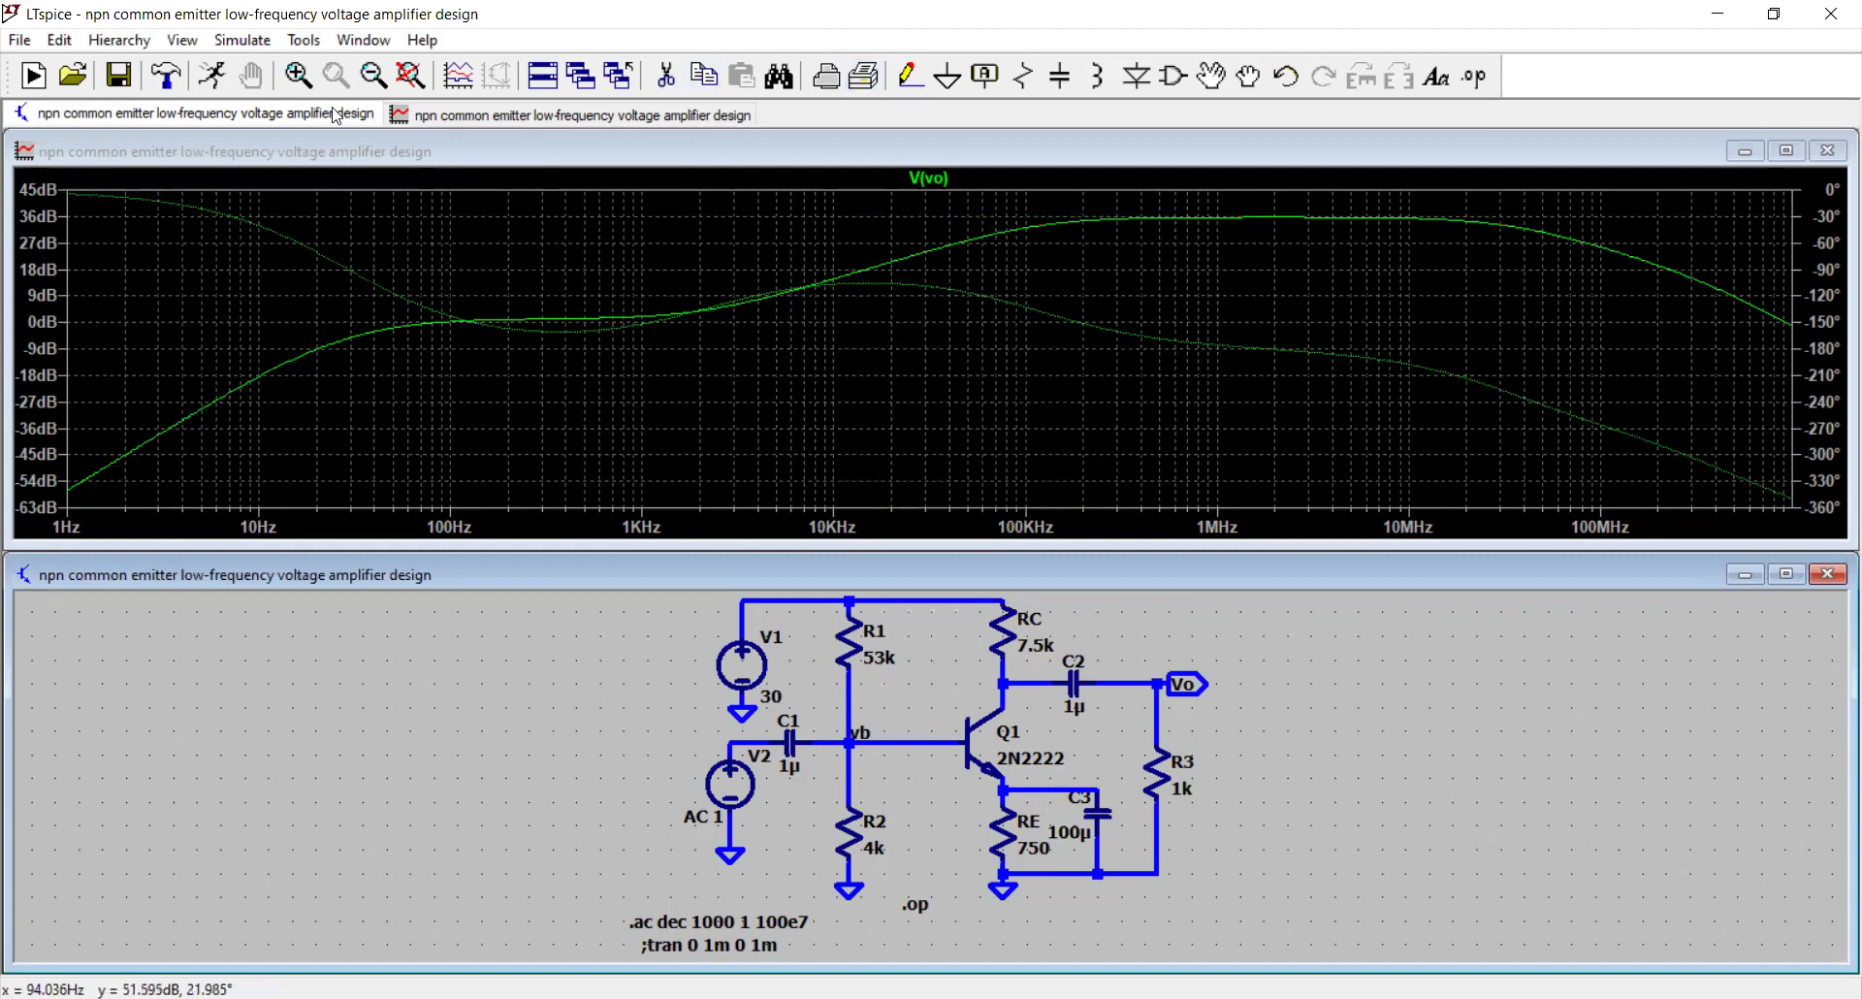
pyautogui.click(212, 75)
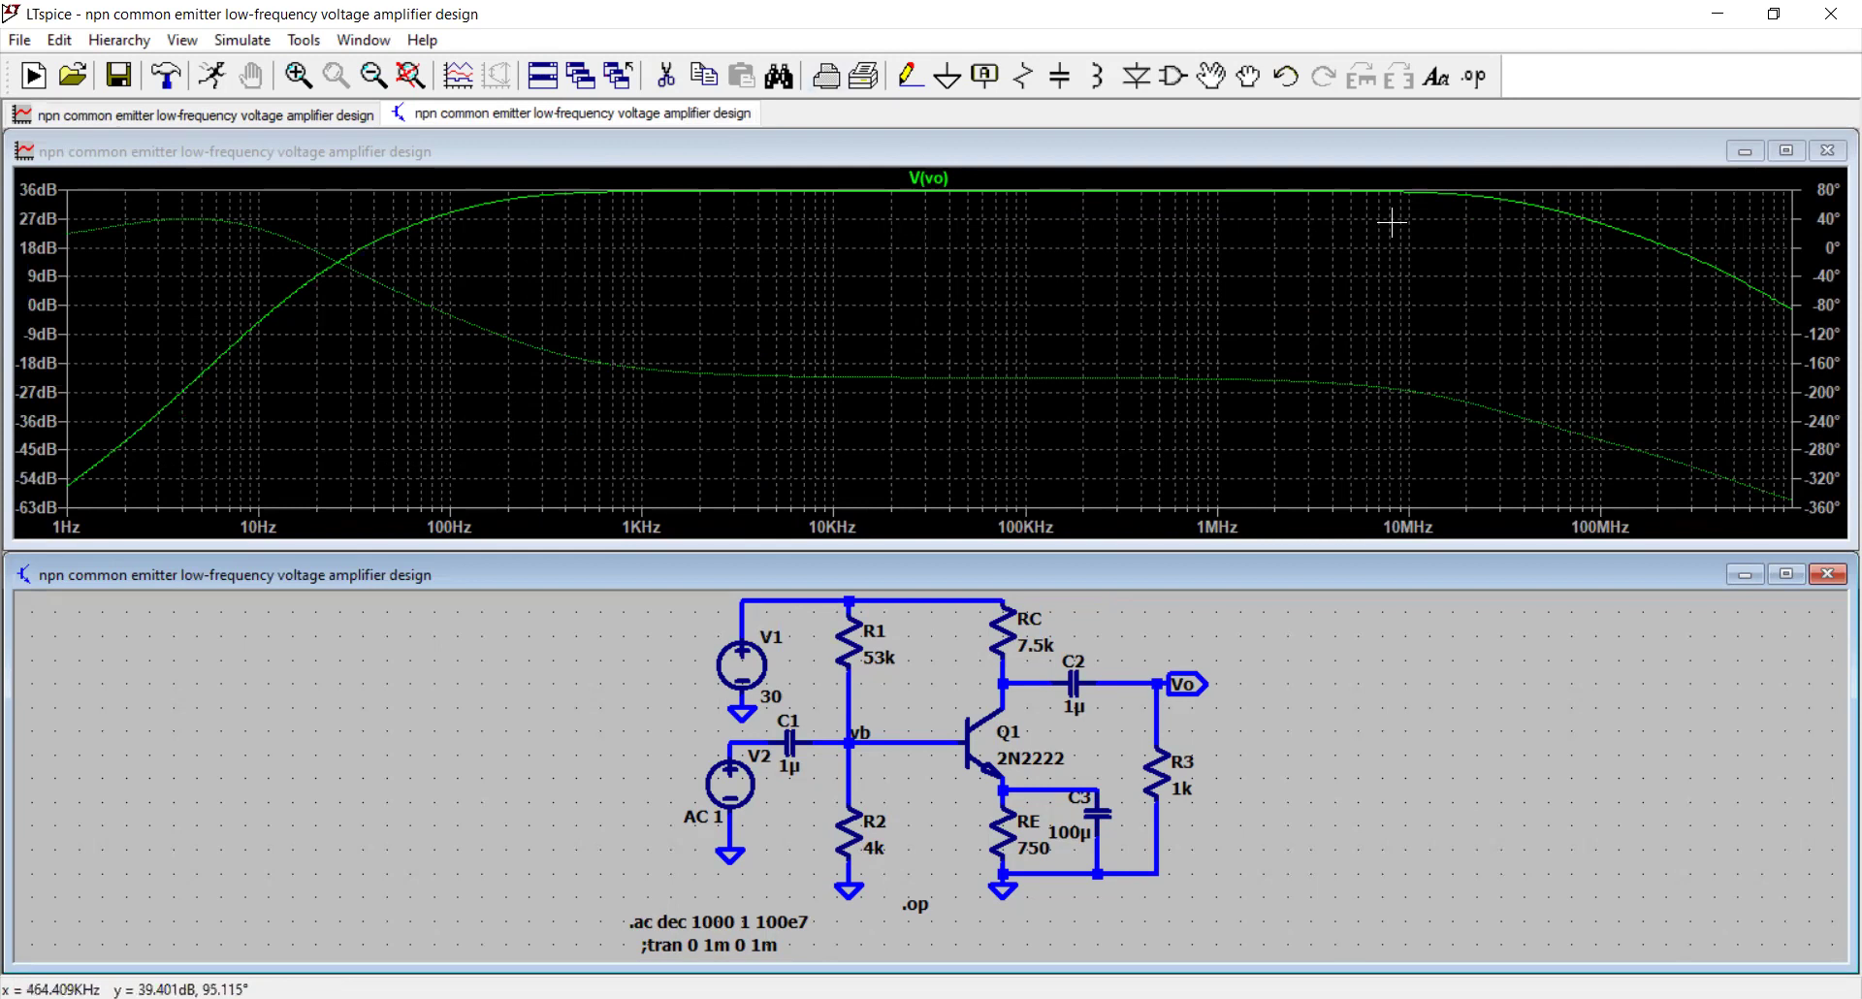
# Step: Change input coupling capacitor C1 from 1µ to 0.1µ
pyautogui.rightClick(795, 732)
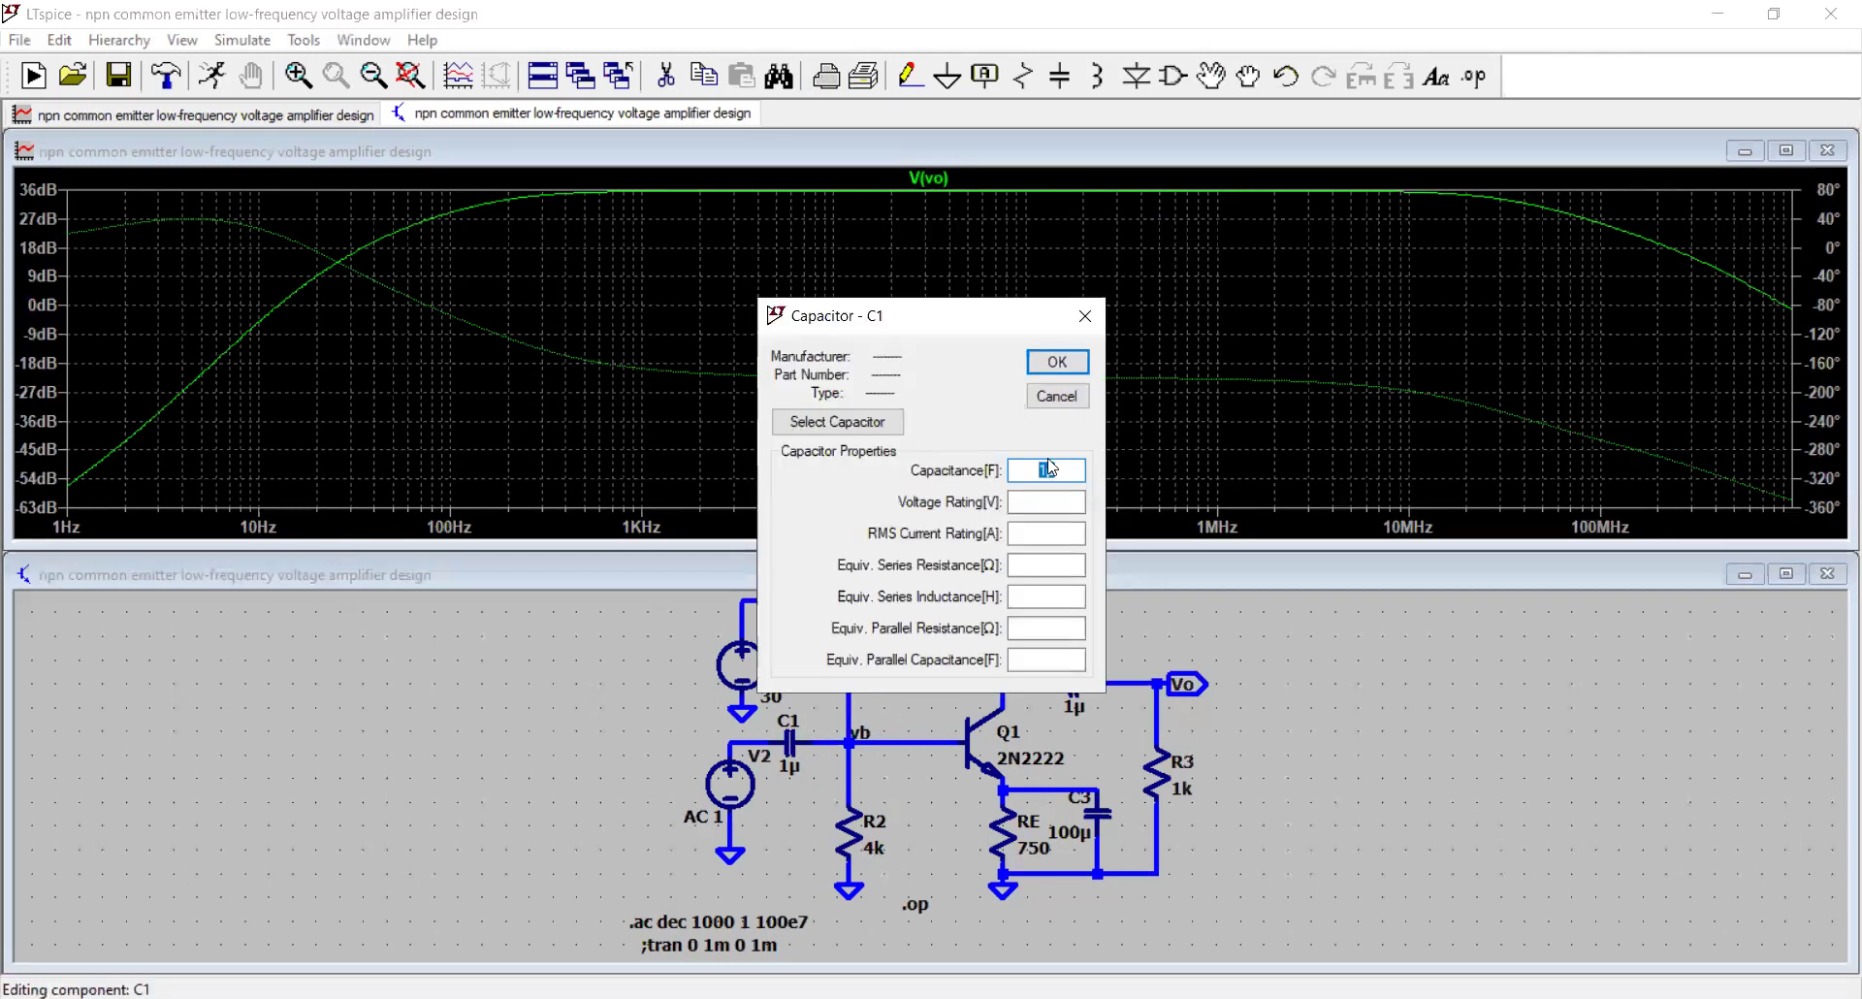
pyautogui.click(1041, 470)
pyautogui.write('0.')
pyautogui.click(1073, 365)
# Step: Change output coupling capacitor C2 from 1µ to 0.1µ
pyautogui.rightClick(1088, 678)
pyautogui.click(1036, 469)
pyautogui.write('0.')
pyautogui.click(1057, 362)
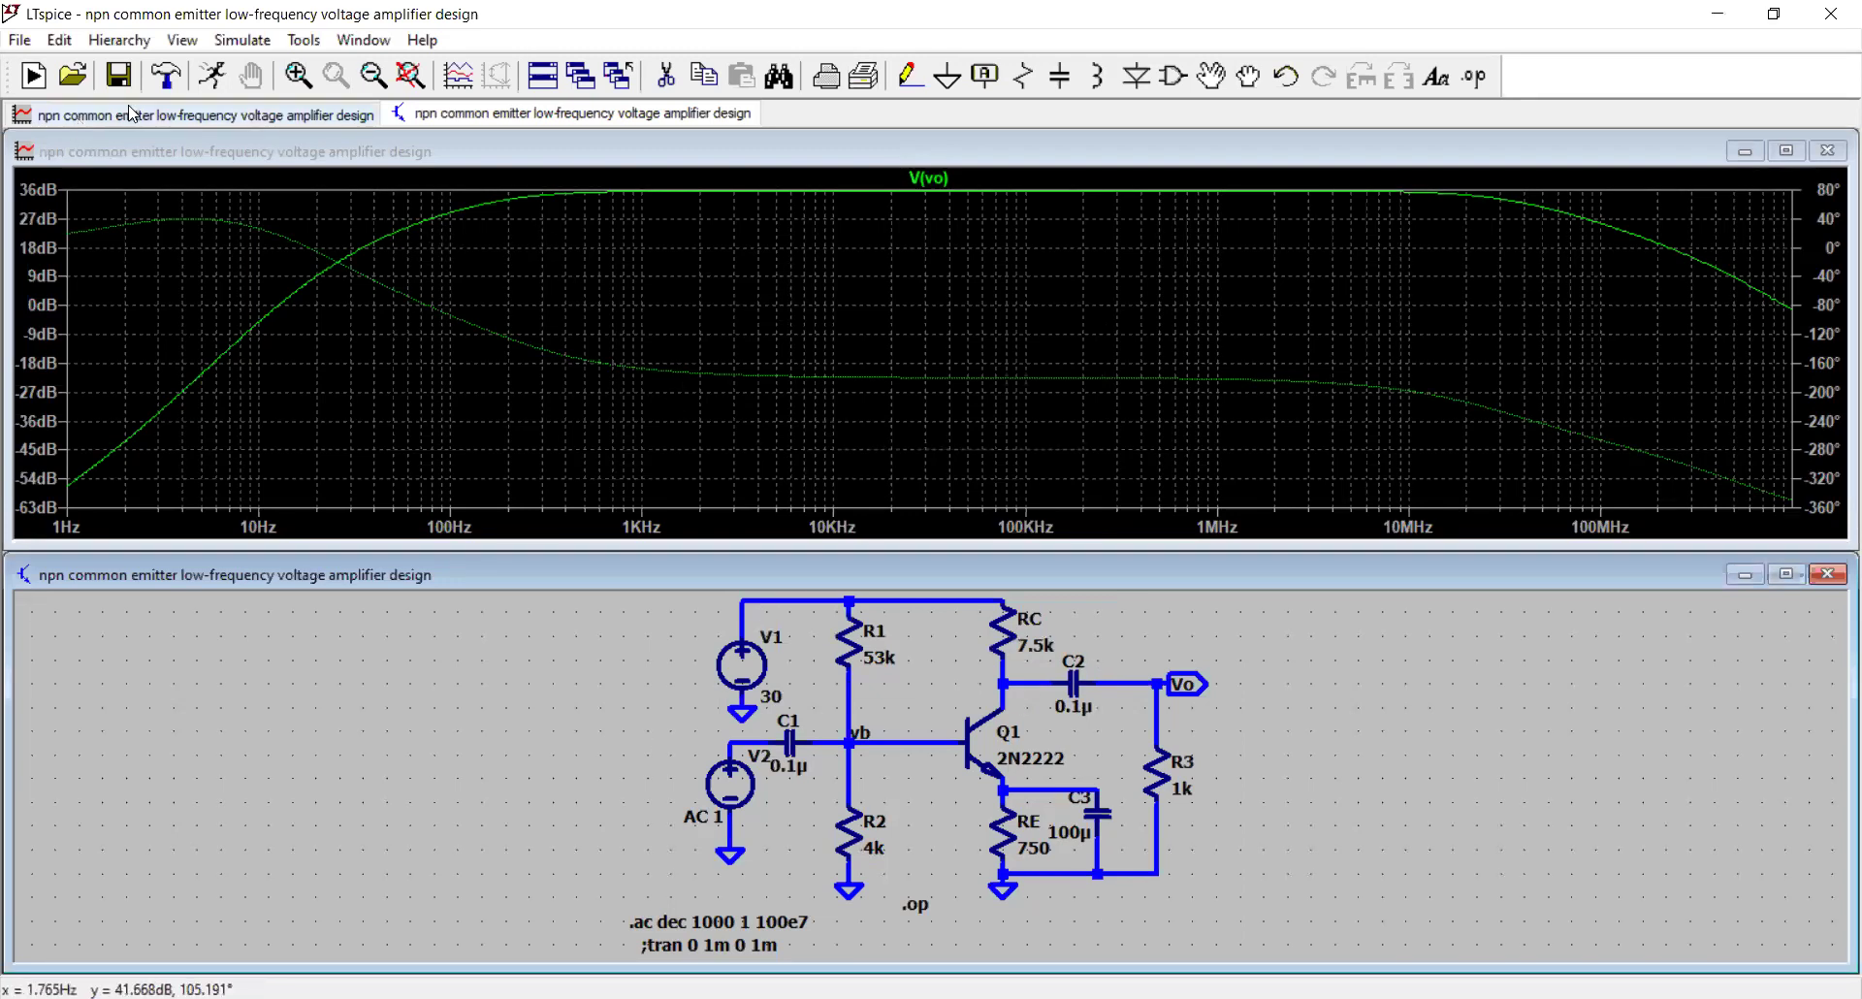
# Step: Rerun the AC simulation to plot V(vo) with the 0.1µ coupling capacitors
pyautogui.click(208, 86)
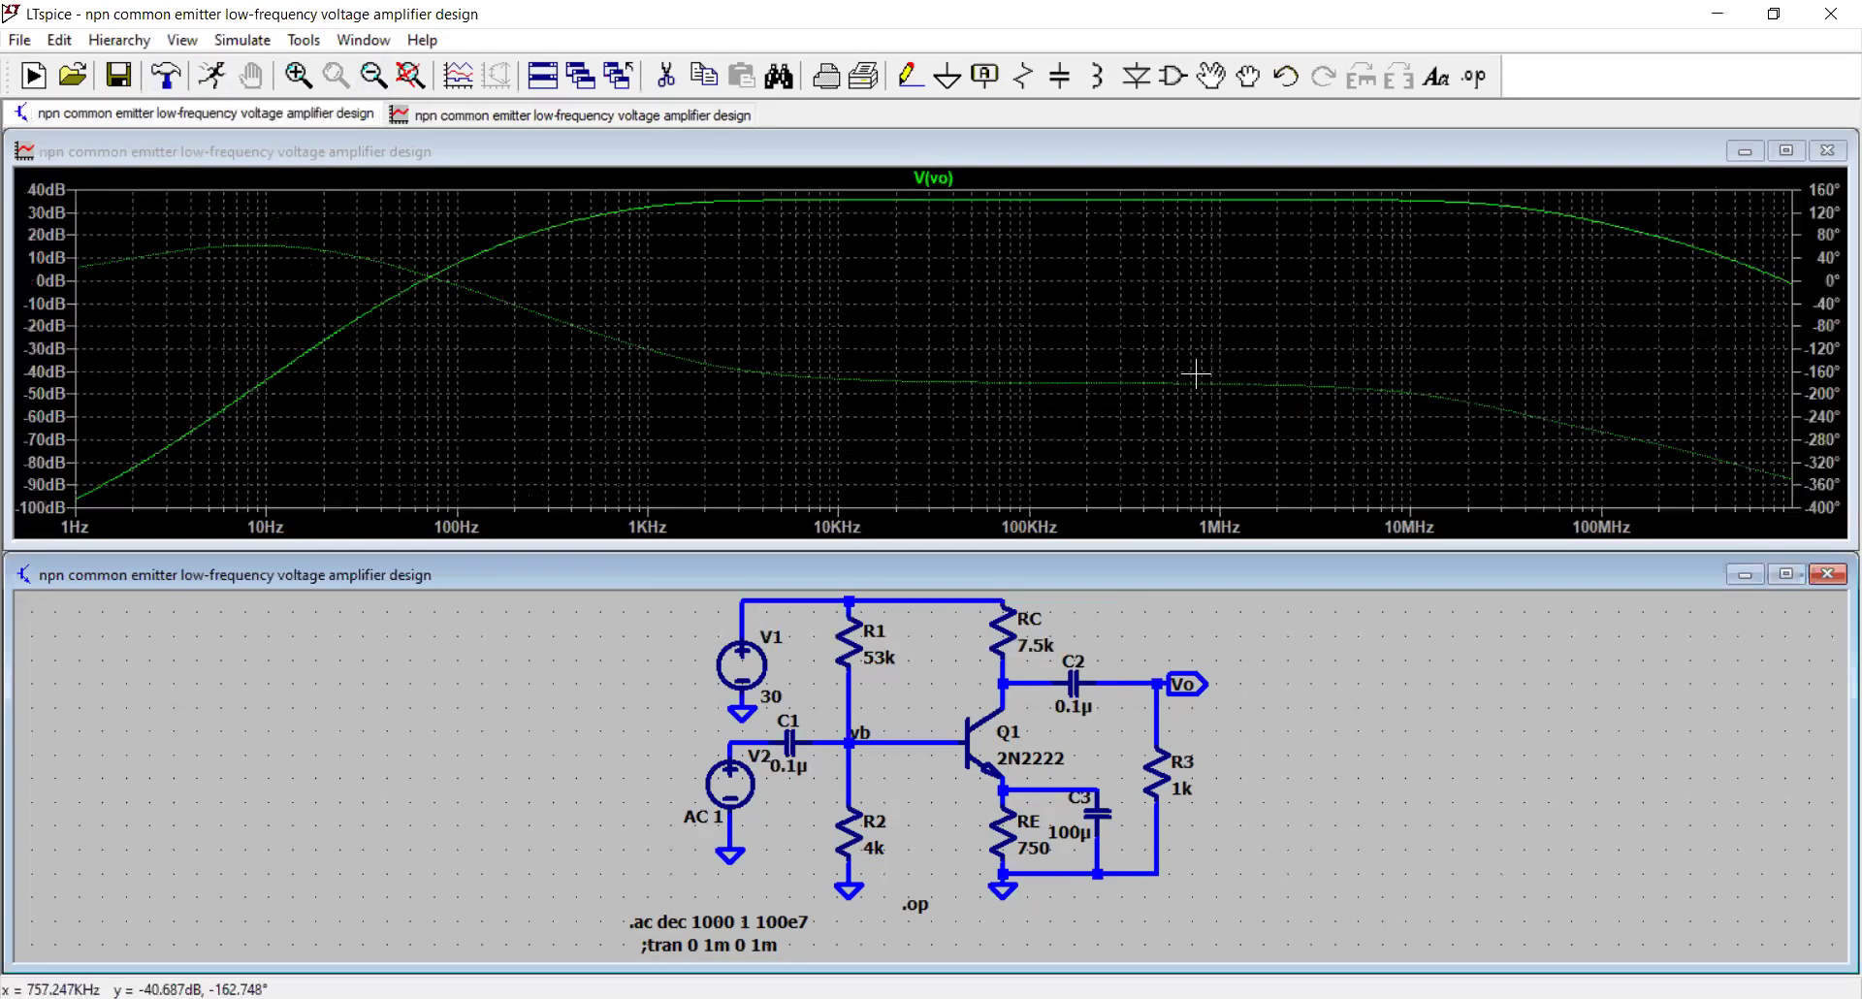